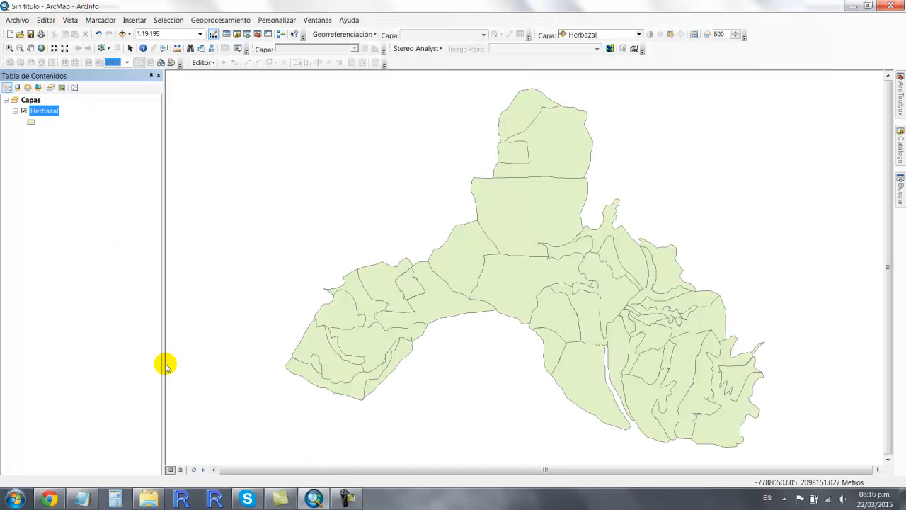
# Step: Review the Herbazal and Pastizal shapefiles in the yerani folder, select Pastizal.shp, and return to ArcMap
pyautogui.click(139, 498)
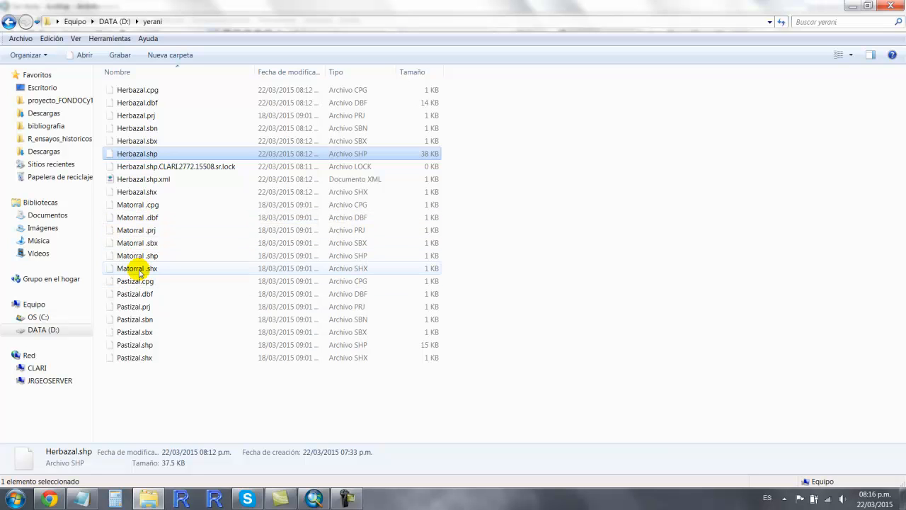
pyautogui.click(141, 319)
pyautogui.click(143, 344)
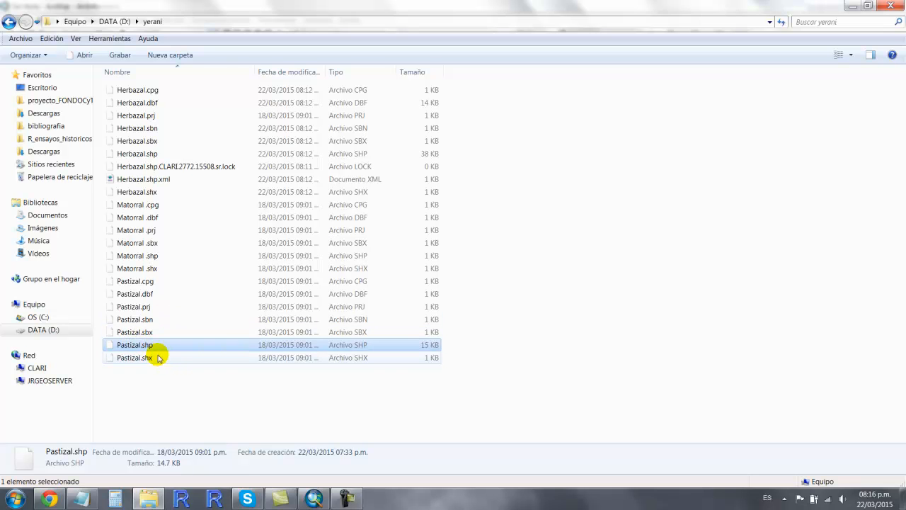
pyautogui.click(309, 500)
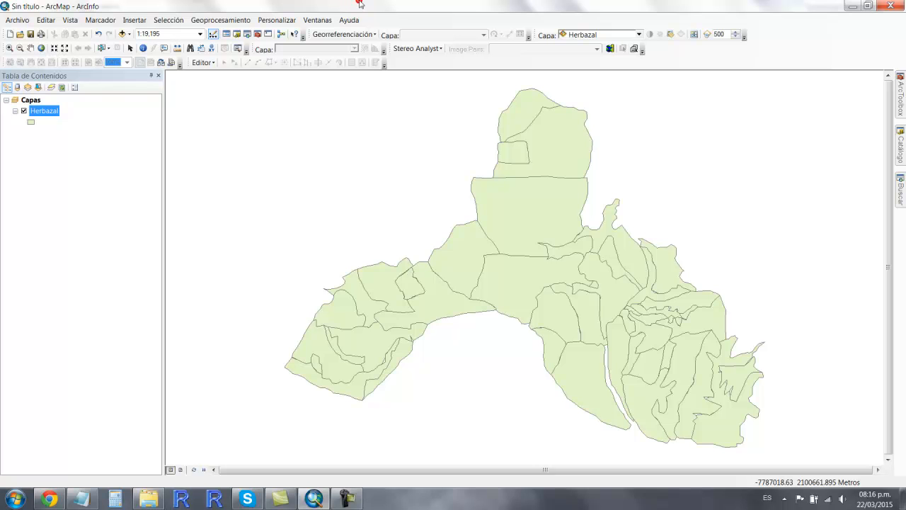
# Step: Open the Herbazal layer's attribute table, look through its tipo records, and dock the table below the table of contents
pyautogui.rightClick(55, 110)
pyautogui.click(71, 138)
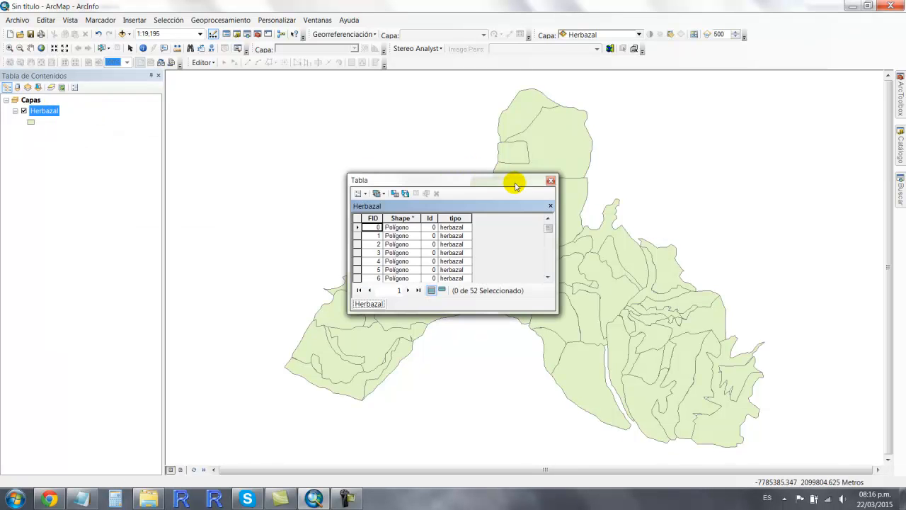
pyautogui.moveTo(559, 172); pyautogui.dragTo(666, 109)
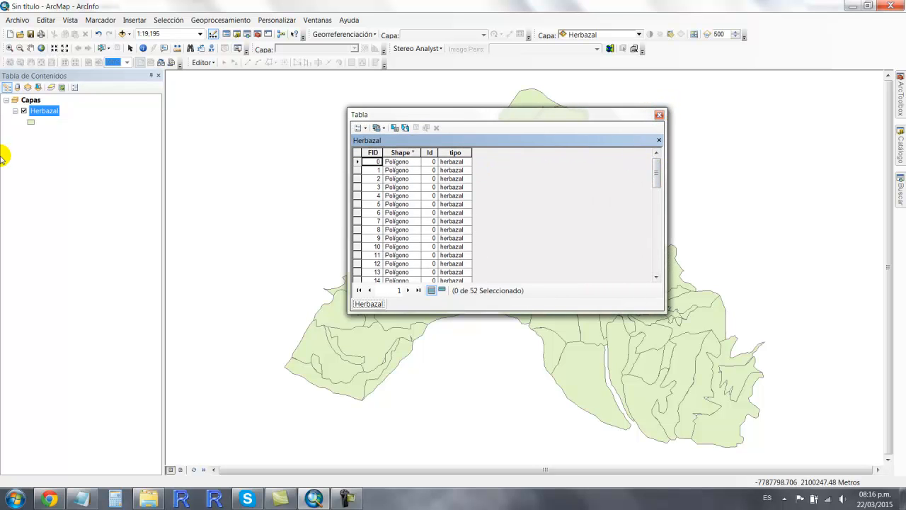
pyautogui.rightClick(47, 112)
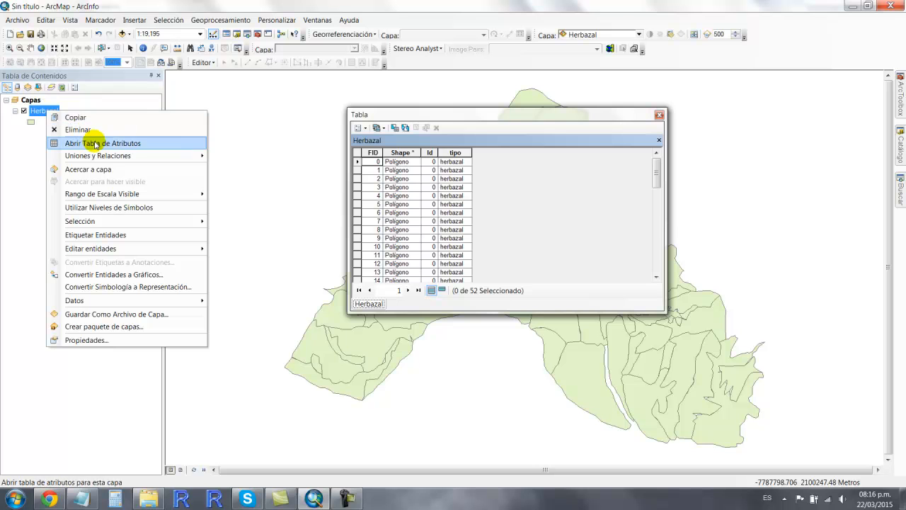
pyautogui.moveTo(657, 168); pyautogui.dragTo(658, 233)
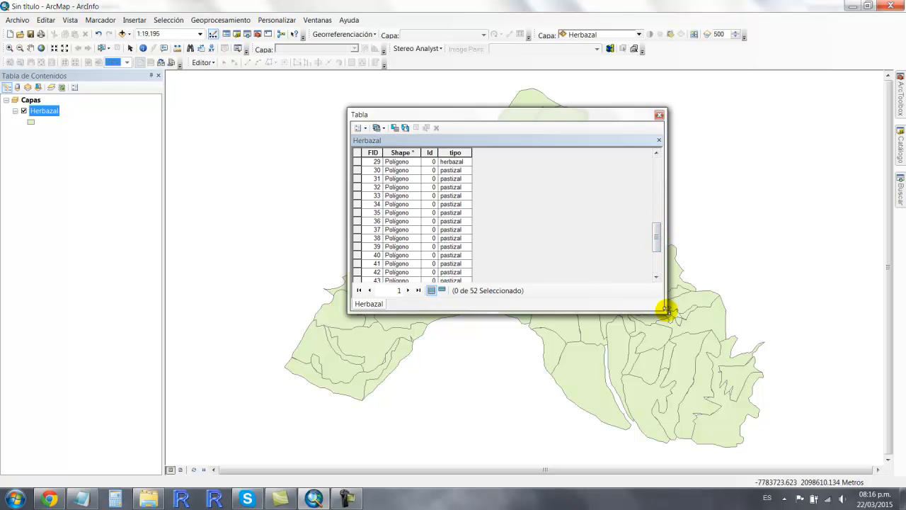
pyautogui.moveTo(281, 147); pyautogui.dragTo(100, 185)
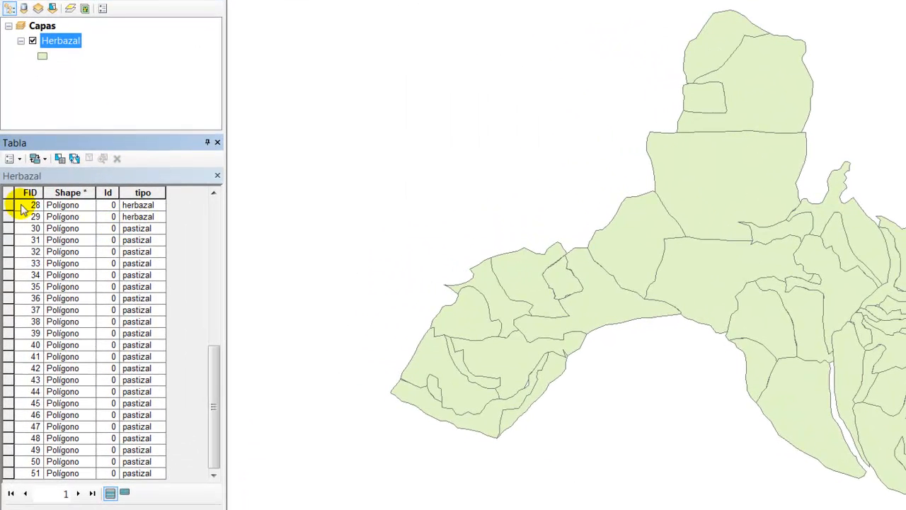
# Step: Select the herbazal records from FID 29 upward in the attribute table to highlight their polygons on the map
pyautogui.click(8, 205)
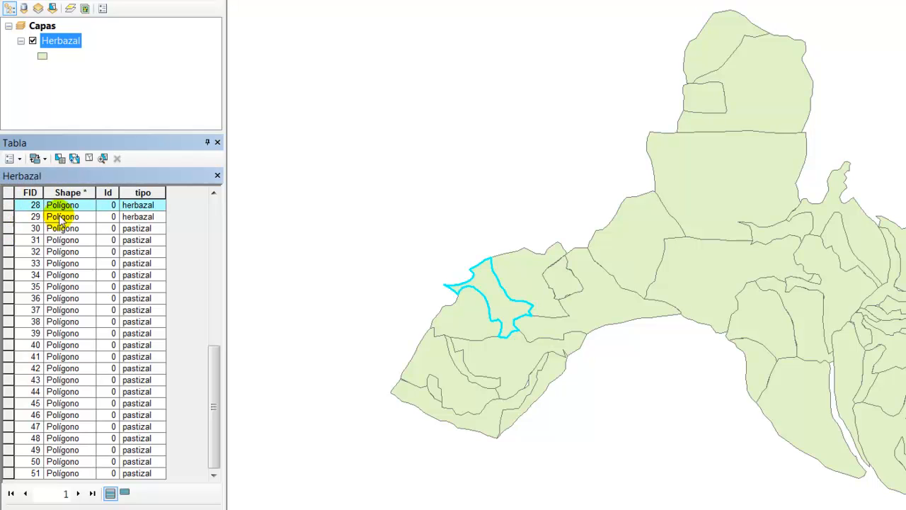
pyautogui.moveTo(209, 370); pyautogui.dragTo(216, 267)
pyautogui.moveTo(8, 461); pyautogui.dragTo(10, 203)
# Step: Select the pastizal records, FID 30 to 51, to highlight their polygons on the map
pyautogui.moveTo(212, 267); pyautogui.dragTo(212, 423)
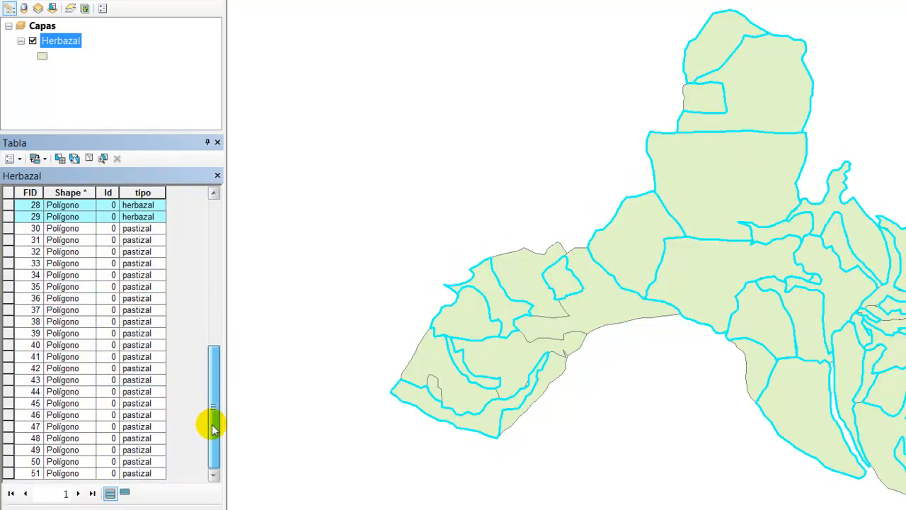
pyautogui.moveTo(6, 234); pyautogui.dragTo(11, 473)
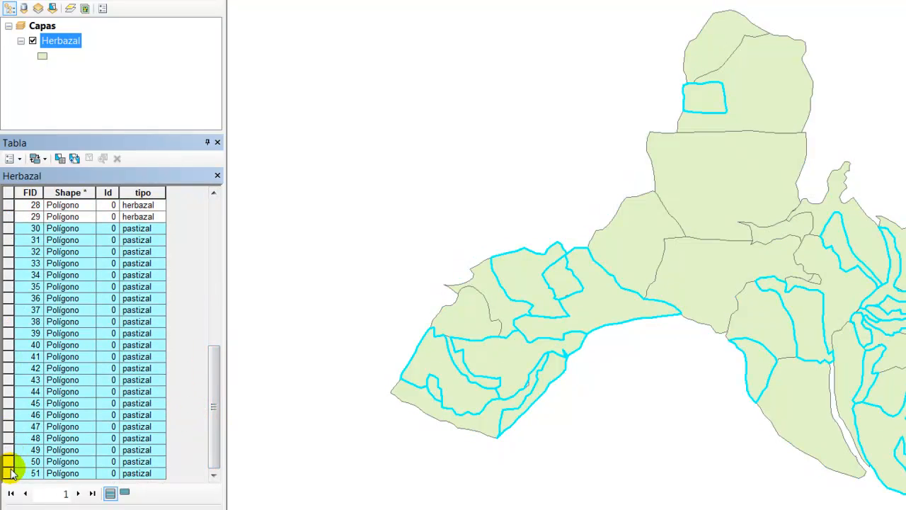
pyautogui.click(215, 227)
pyautogui.moveTo(216, 240); pyautogui.dragTo(52, 90)
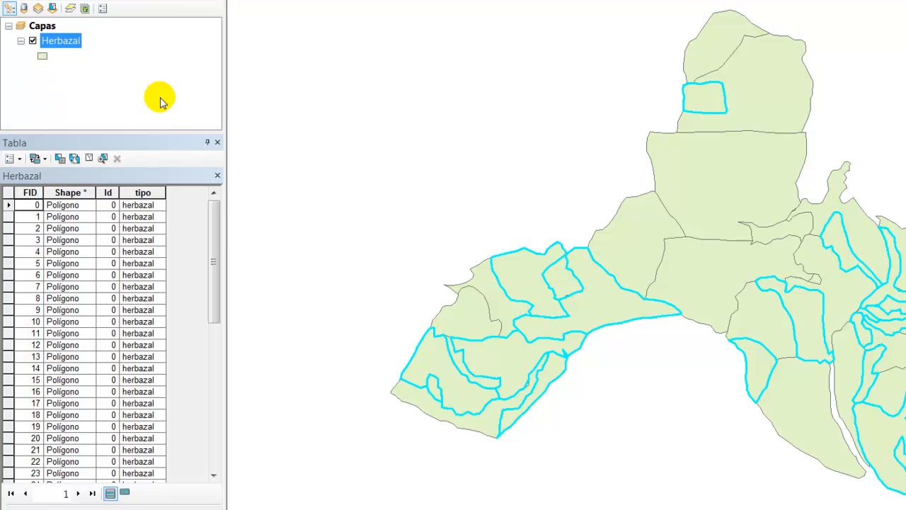
# Step: Symbolize the Herbazal layer by unique values of the tipo field with all values added, and clear the feature selection
pyautogui.doubleClick(51, 44)
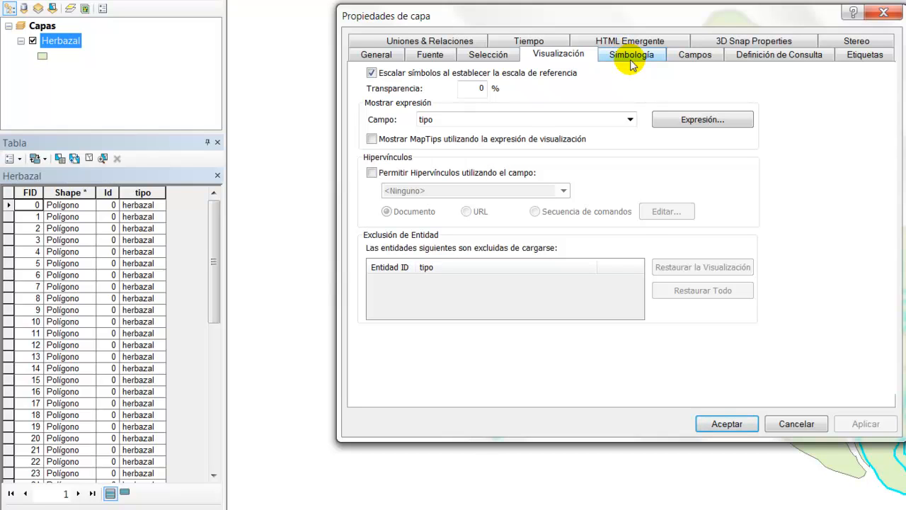
pyautogui.click(631, 57)
pyautogui.click(382, 104)
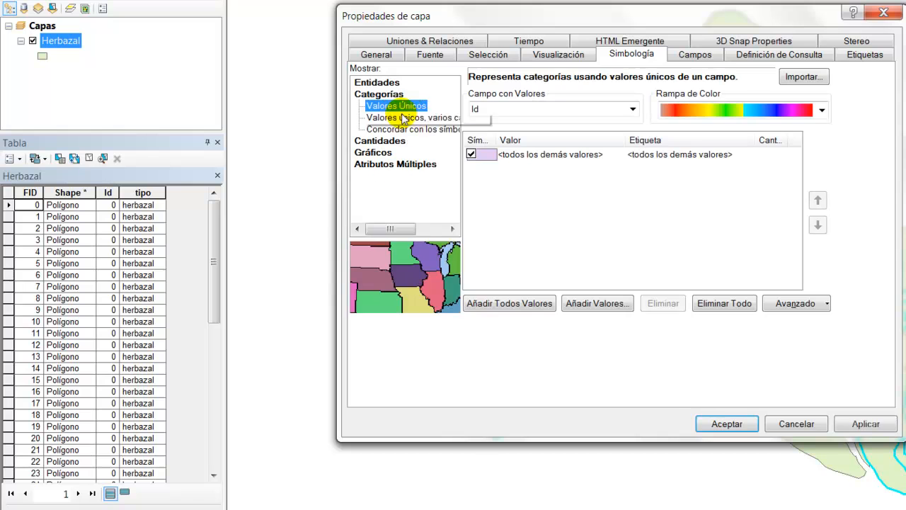
pyautogui.click(588, 110)
pyautogui.click(563, 130)
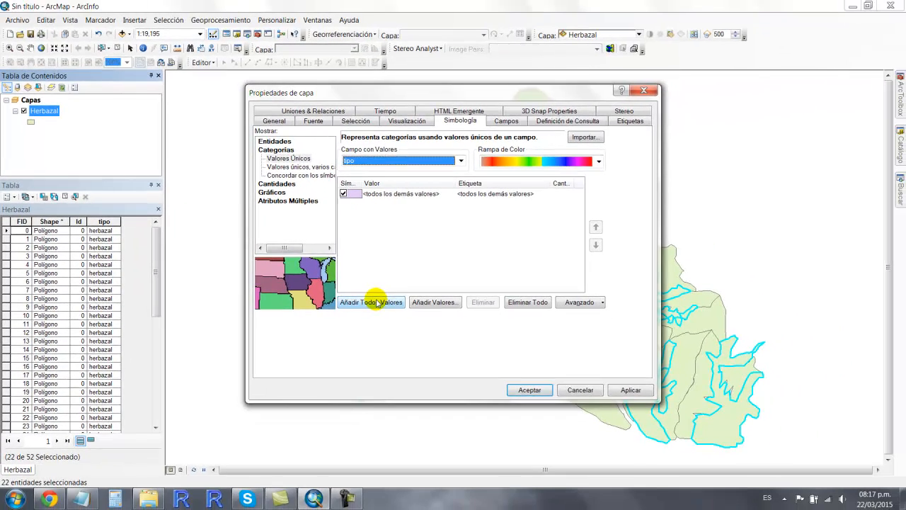
pyautogui.click(519, 304)
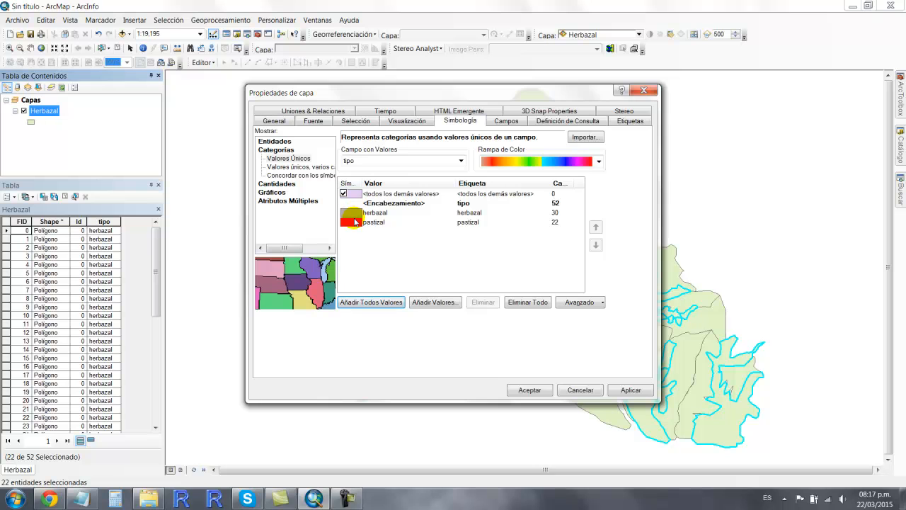
pyautogui.click(530, 389)
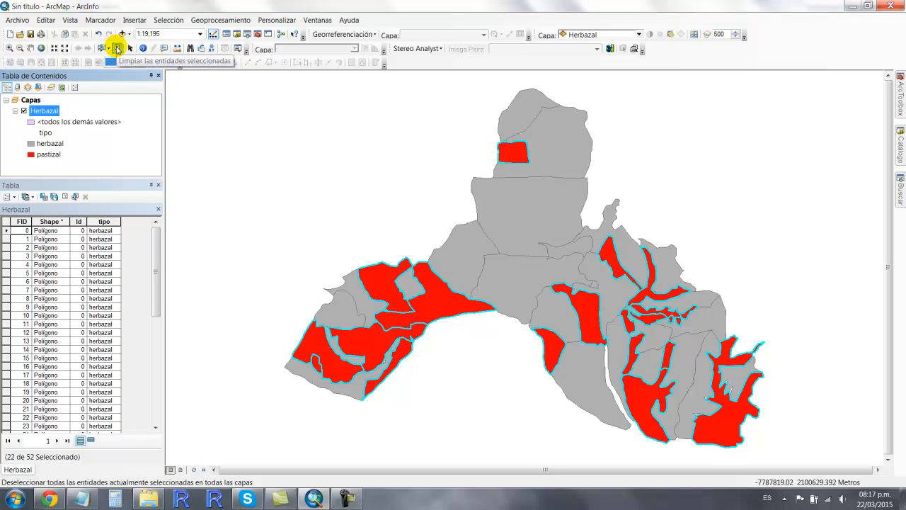
pyautogui.click(118, 48)
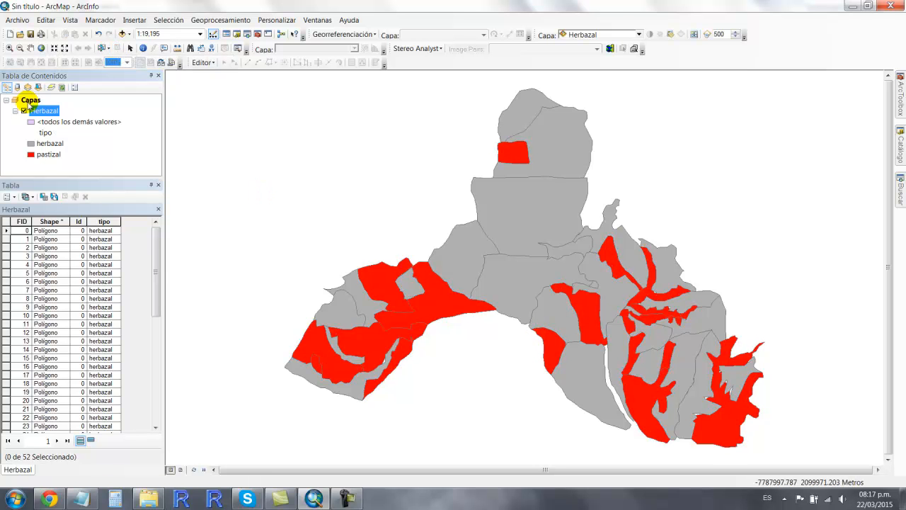
# Step: Make the Herbazal layer partly transparent through its display properties
pyautogui.doubleClick(40, 111)
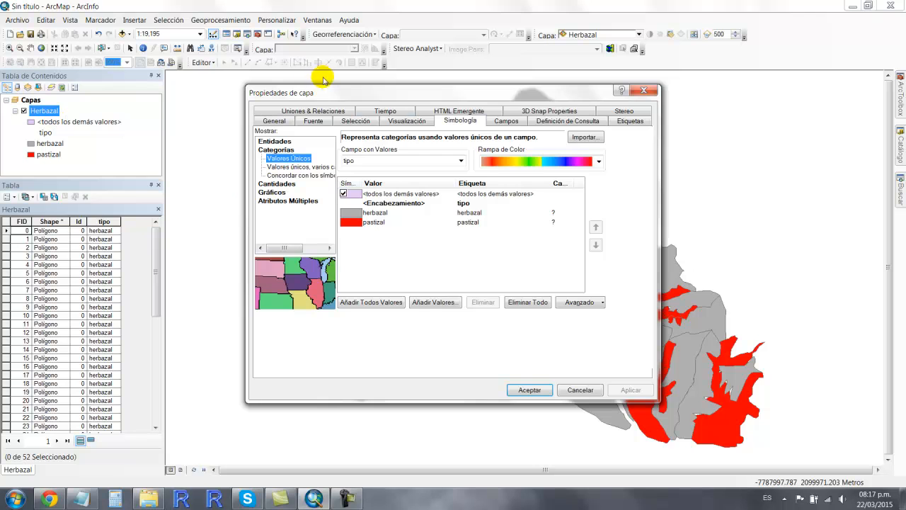
pyautogui.click(400, 121)
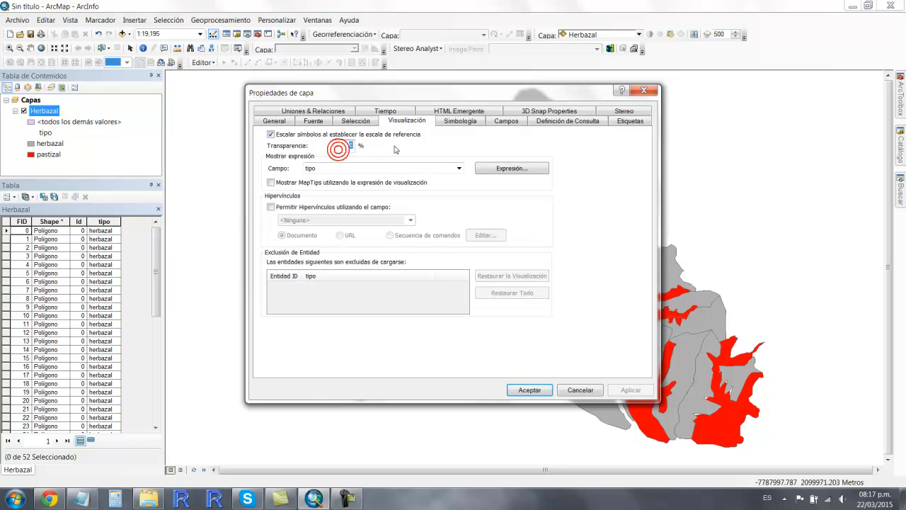
pyautogui.press('Return')
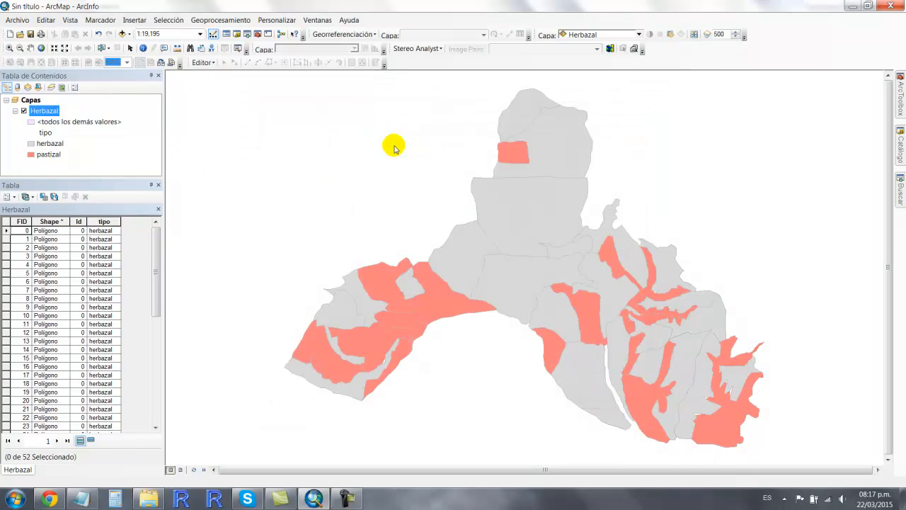
# Step: Examine the shared borders between the pastizal polygons and the enclosed herbazal polygon in the western part of the map
pyautogui.click(9, 48)
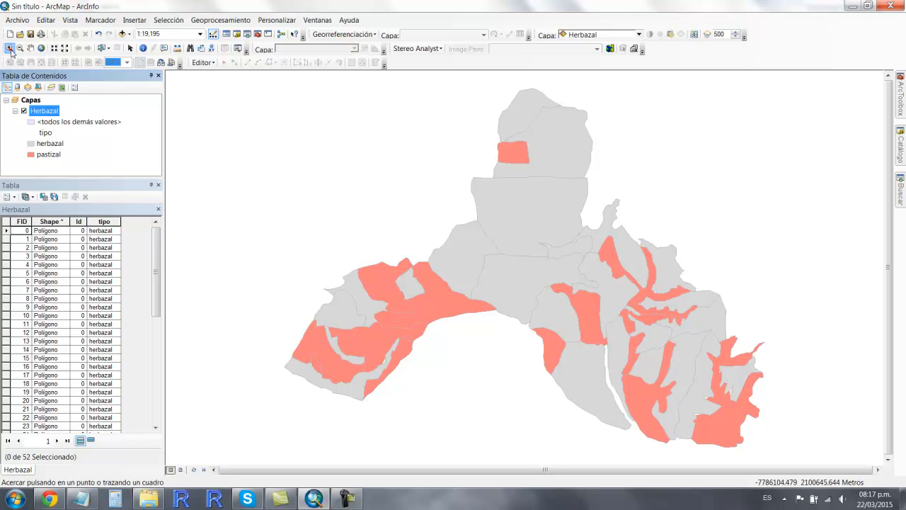
pyautogui.moveTo(443, 296); pyautogui.dragTo(571, 329)
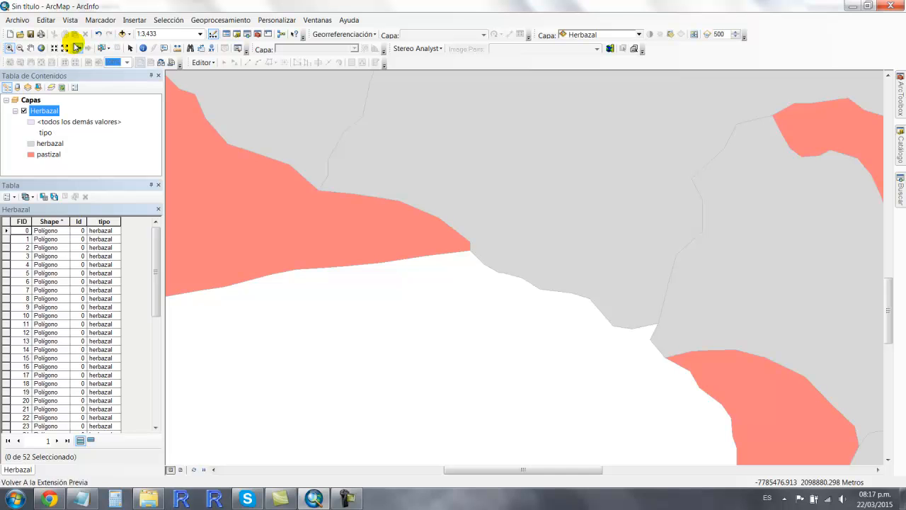
pyautogui.click(30, 48)
pyautogui.moveTo(310, 154); pyautogui.dragTo(554, 206)
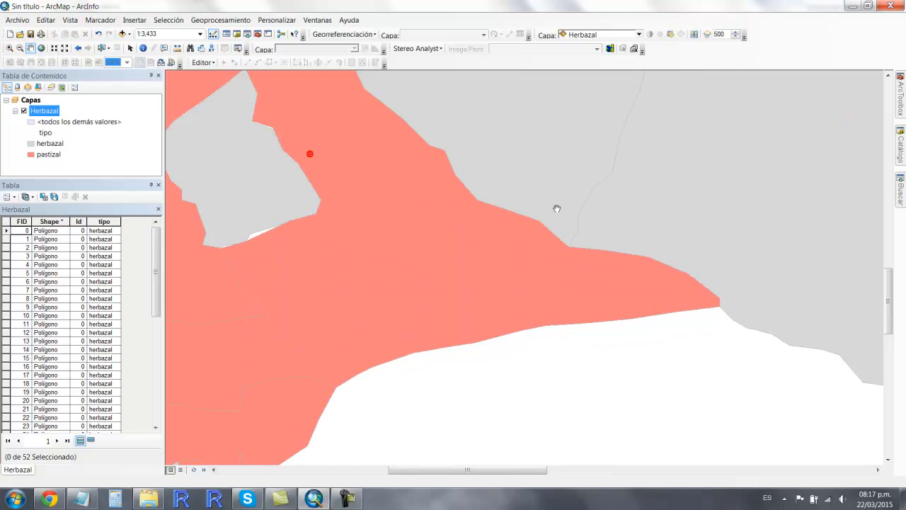
pyautogui.moveTo(347, 183); pyautogui.dragTo(482, 219)
pyautogui.moveTo(401, 242); pyautogui.dragTo(552, 267)
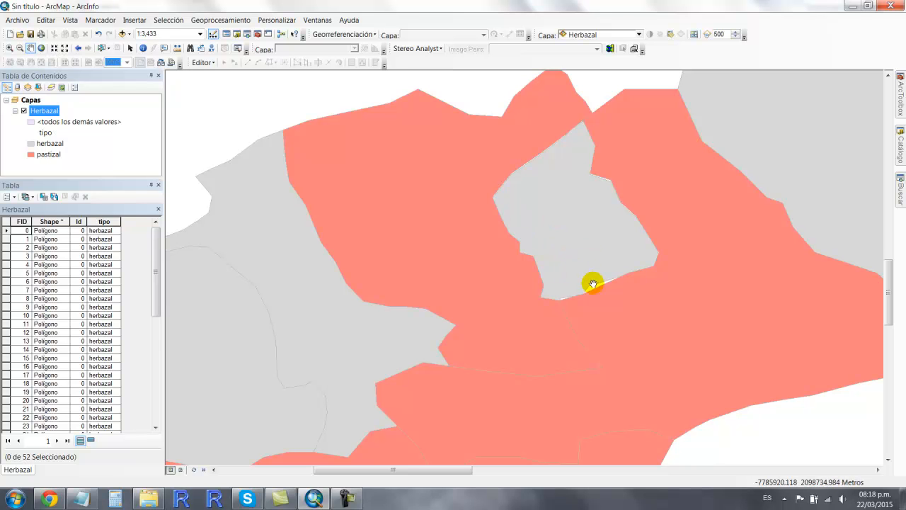
pyautogui.moveTo(567, 196); pyautogui.dragTo(509, 222)
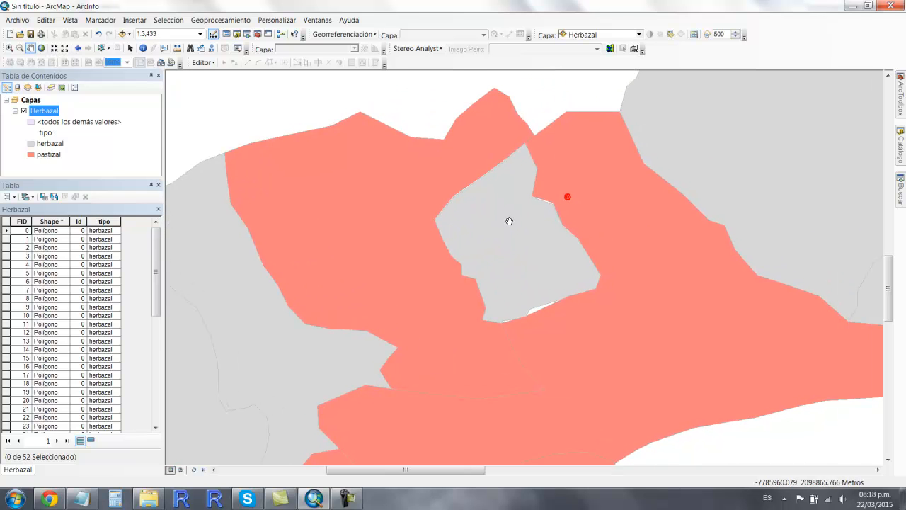
# Step: Select the enclosed herbazal polygon and its neighbouring polygons one at a time to inspect their outlines
pyautogui.click(102, 48)
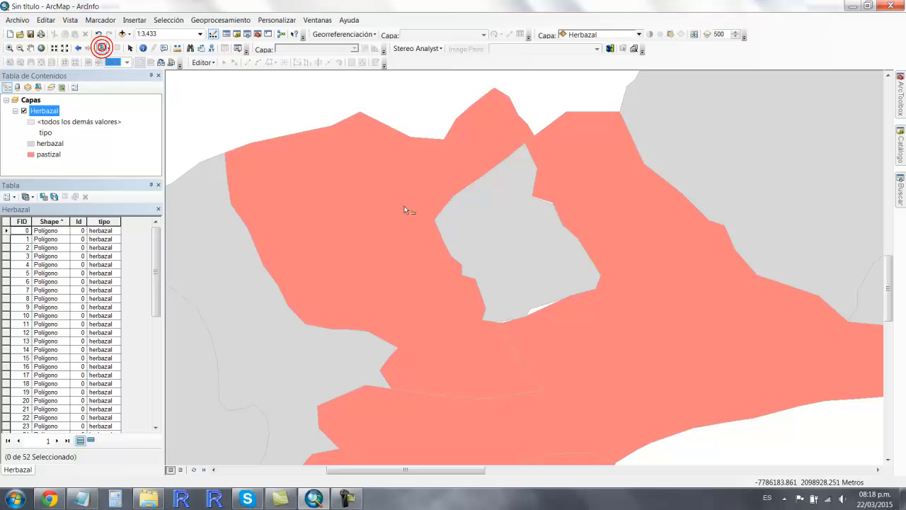
pyautogui.click(505, 252)
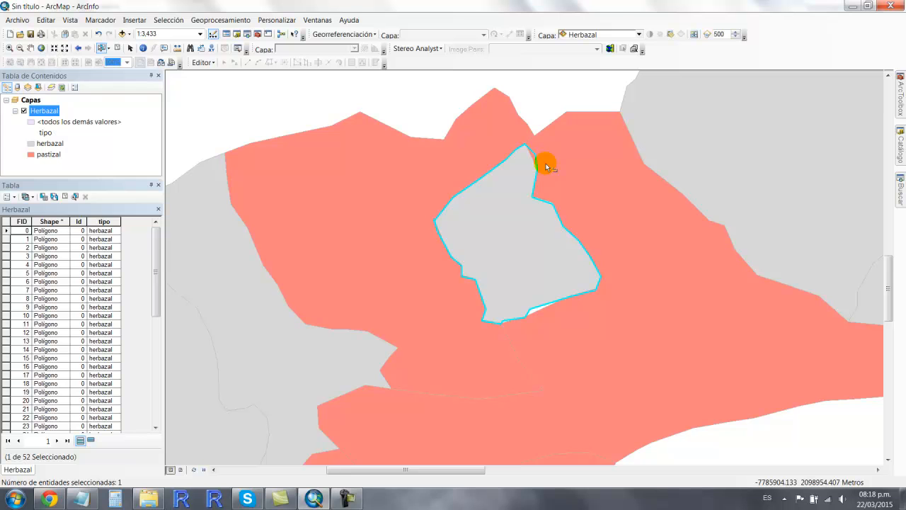
pyautogui.click(601, 189)
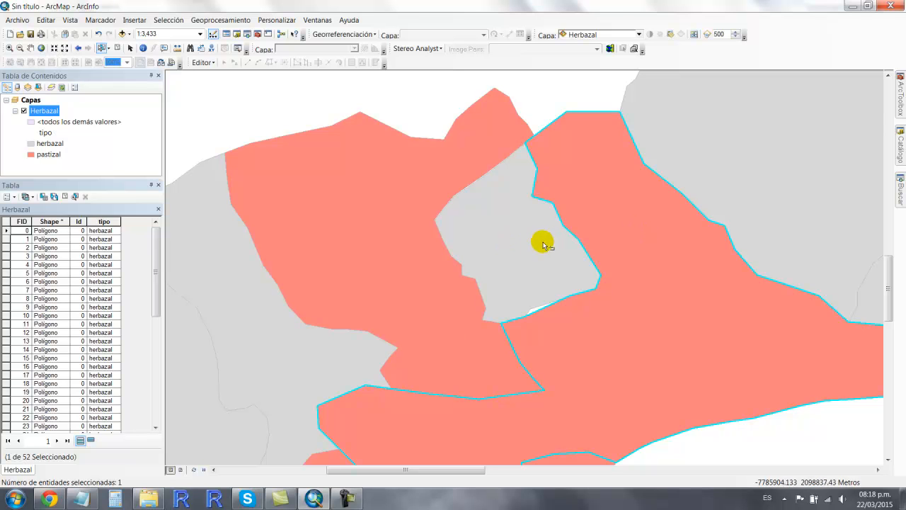
pyautogui.click(345, 364)
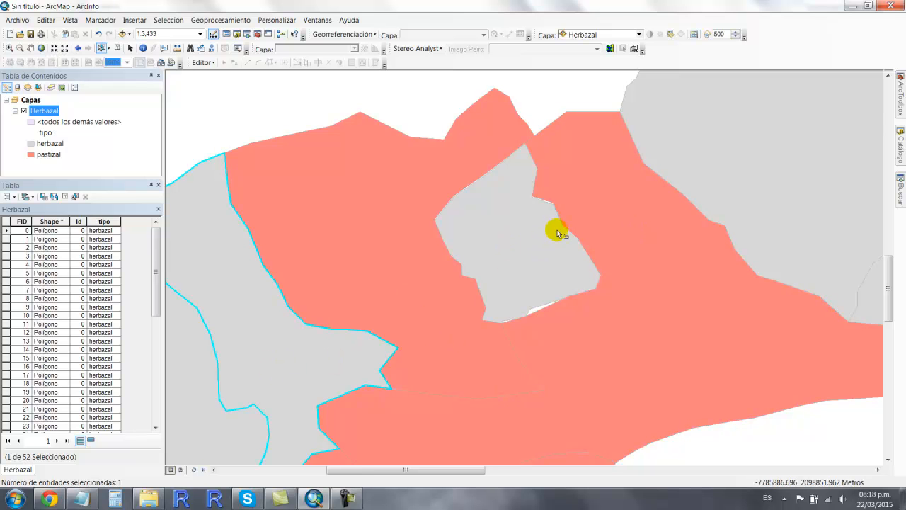
pyautogui.click(535, 312)
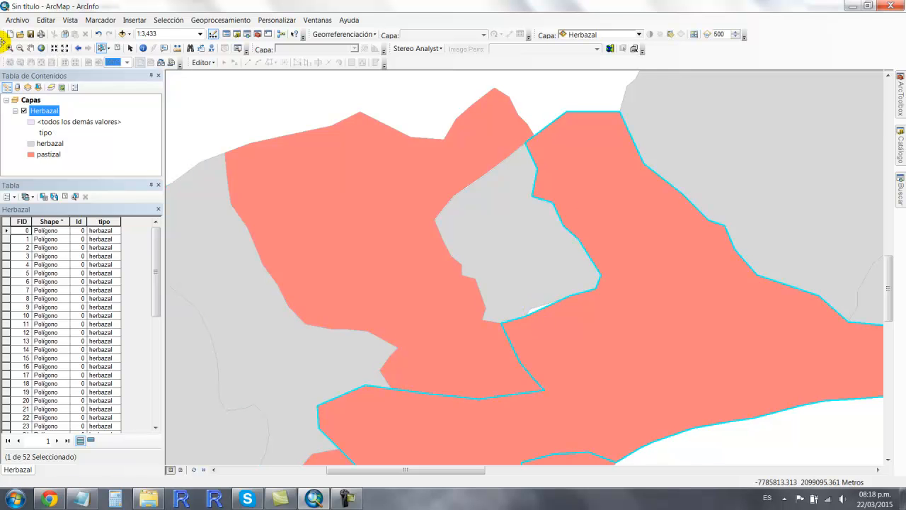
# Step: Examine the borders of the narrow herbazal strips between the pastizal polygons in the southwestern part of the map
pyautogui.click(33, 48)
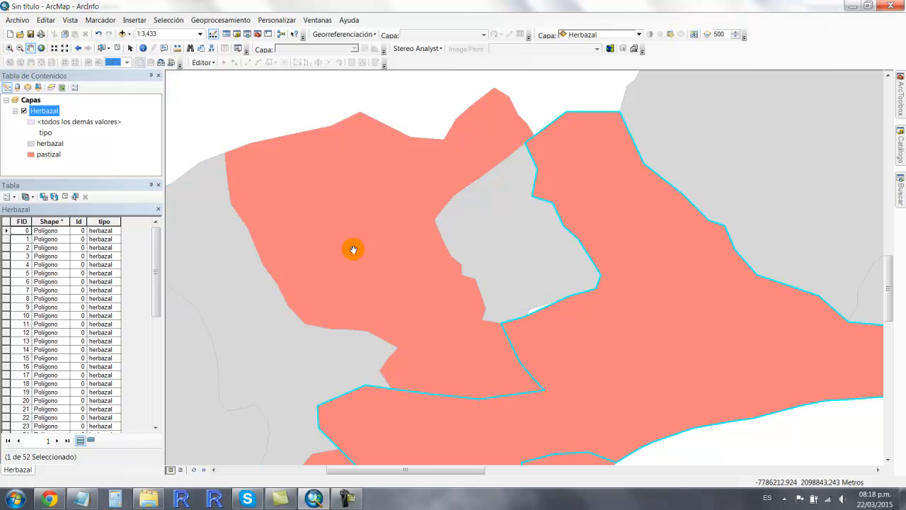
pyautogui.moveTo(376, 283); pyautogui.dragTo(453, 172)
pyautogui.moveTo(354, 263); pyautogui.dragTo(439, 212)
pyautogui.moveTo(370, 282); pyautogui.dragTo(448, 229)
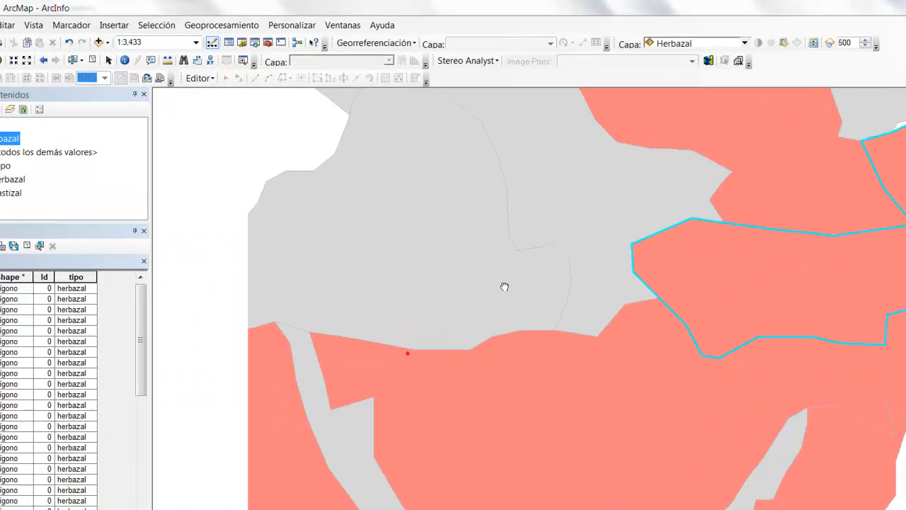
pyautogui.moveTo(504, 286); pyautogui.dragTo(525, 268)
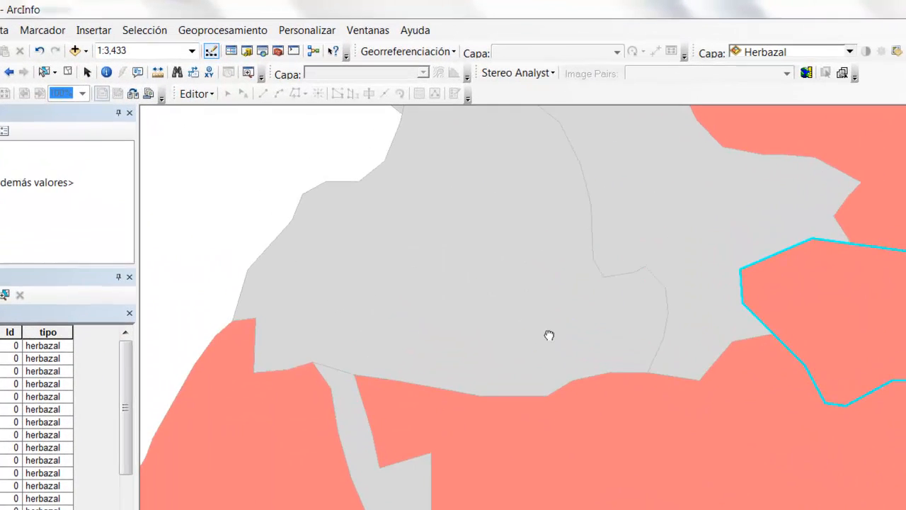
pyautogui.moveTo(444, 366); pyautogui.dragTo(638, 206)
pyautogui.moveTo(627, 266); pyautogui.dragTo(561, 195)
pyautogui.moveTo(745, 299); pyautogui.dragTo(573, 244)
pyautogui.moveTo(735, 329); pyautogui.dragTo(665, 318)
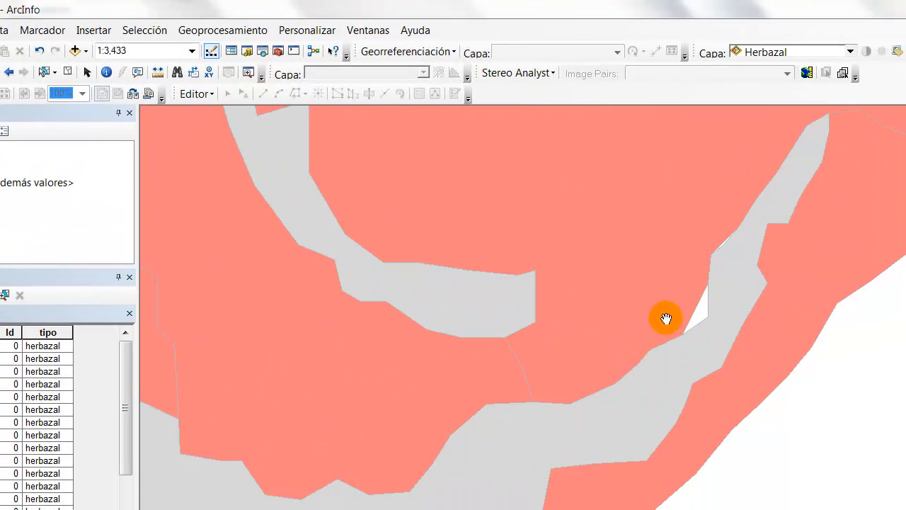
# Step: Select the large pastizal polygon bordering the narrow herbazal strip and follow its outline towards the northeast
pyautogui.click(727, 253)
pyautogui.click(702, 207)
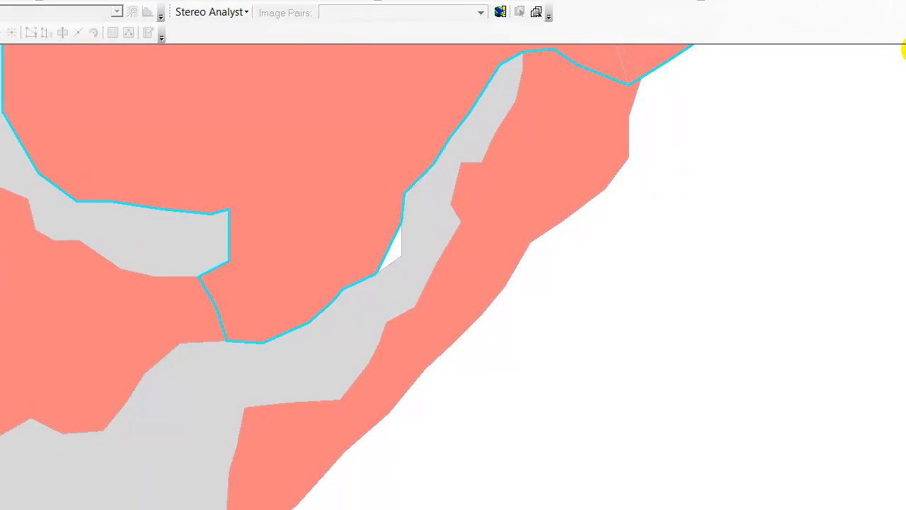
pyautogui.click(881, 47)
pyautogui.click(882, 47)
pyautogui.click(881, 47)
pyautogui.click(881, 47)
pyautogui.click(637, 340)
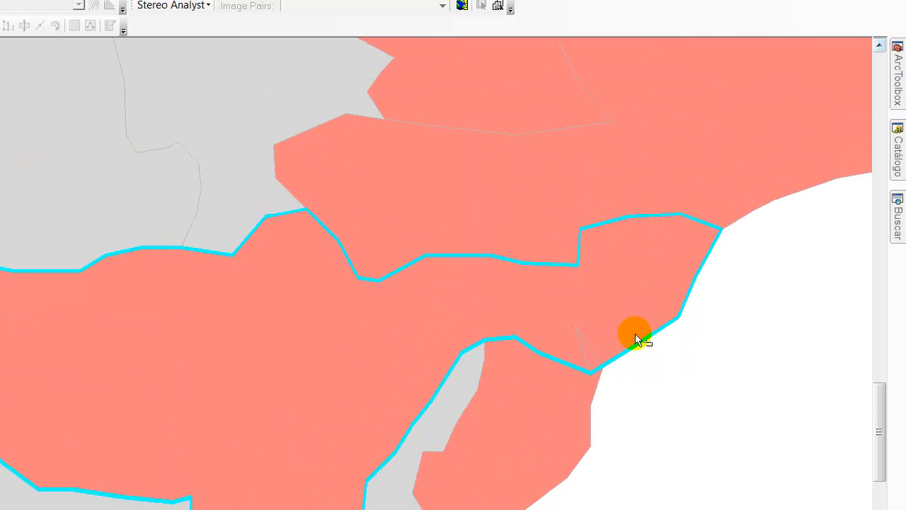
# Step: Select the pastizal polygons meeting at the thin wedge near the coast and the adjoining herbazal strip in turn to compare their outlines
pyautogui.click(592, 348)
pyautogui.click(593, 380)
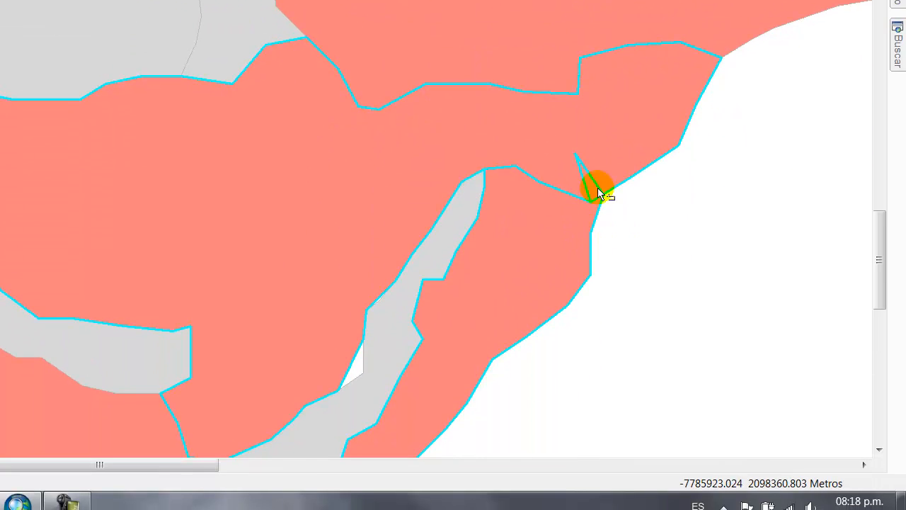
pyautogui.click(591, 226)
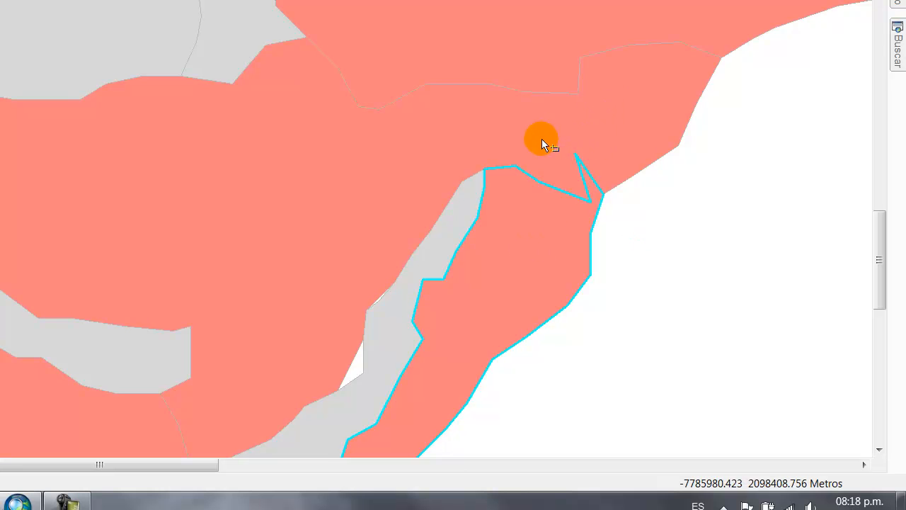
pyautogui.click(568, 120)
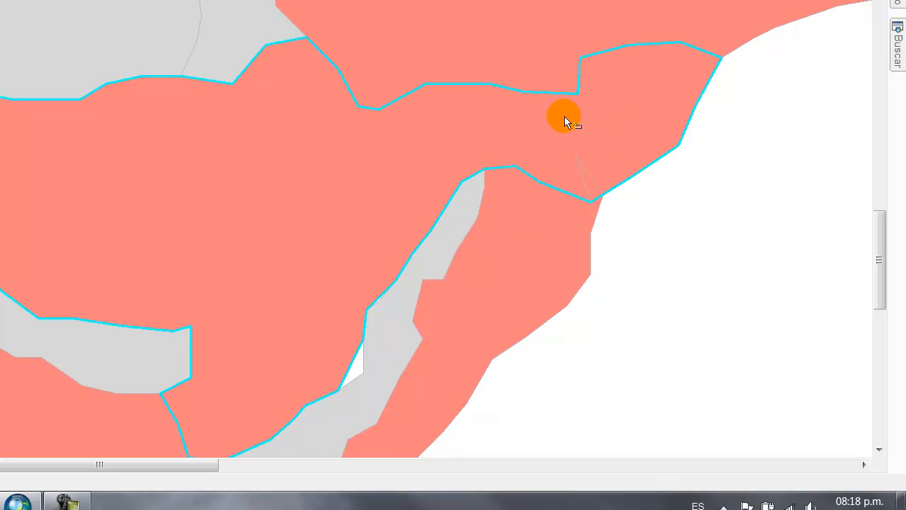
pyautogui.click(445, 231)
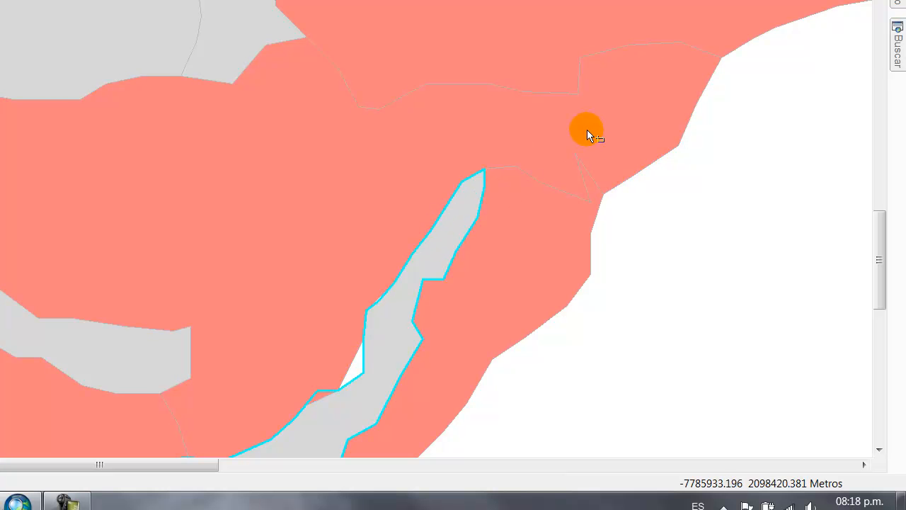
# Step: Examine the selected herbazal strip's borders to the south and west for gaps or overlaps, and return to the enclosed herbazal polygon
pyautogui.click(879, 448)
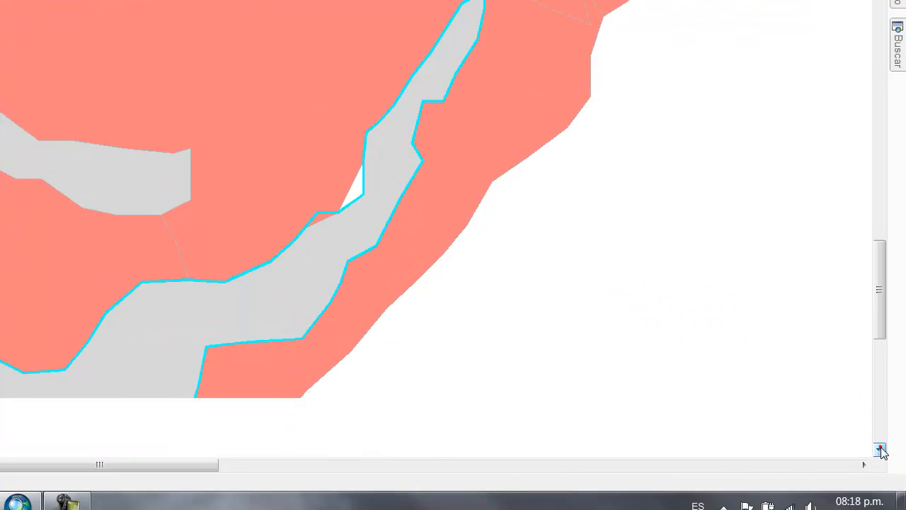
pyautogui.click(879, 448)
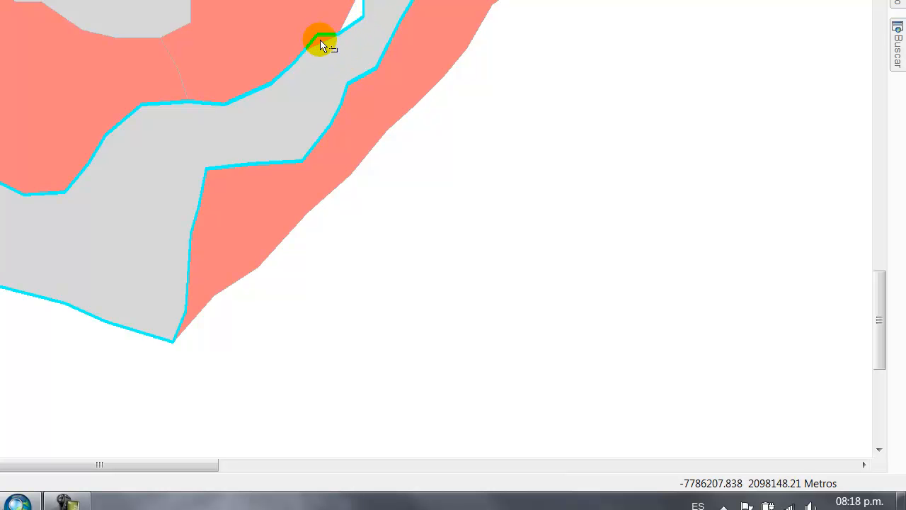
pyautogui.click(307, 21)
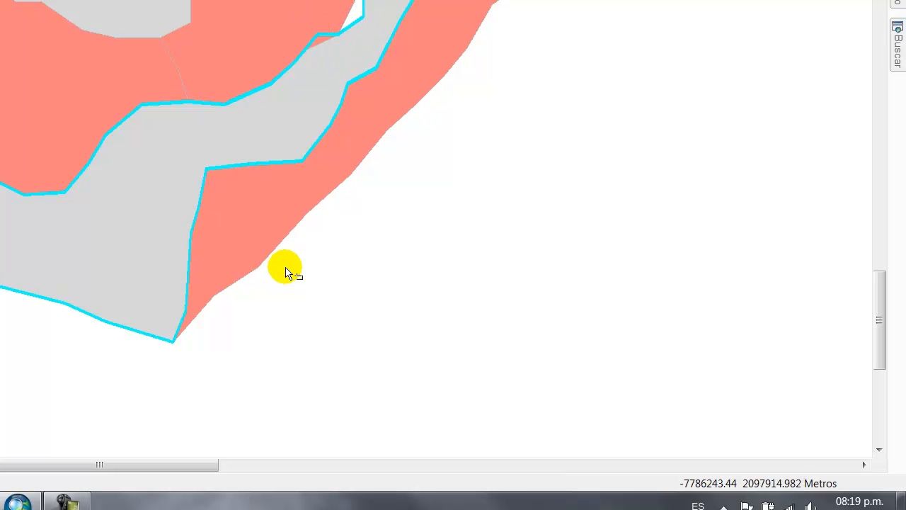
pyautogui.click(4, 464)
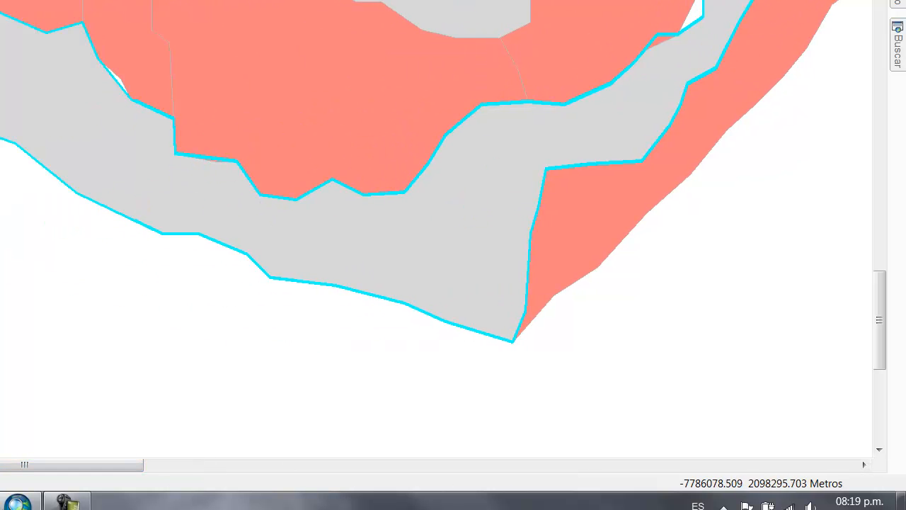
pyautogui.scroll(8, 436, 229)
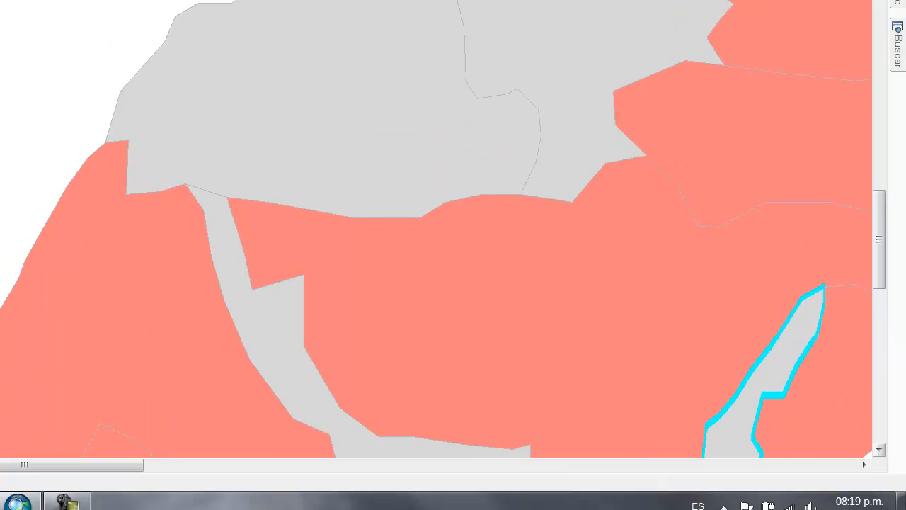
pyautogui.scroll(3, 436, 229)
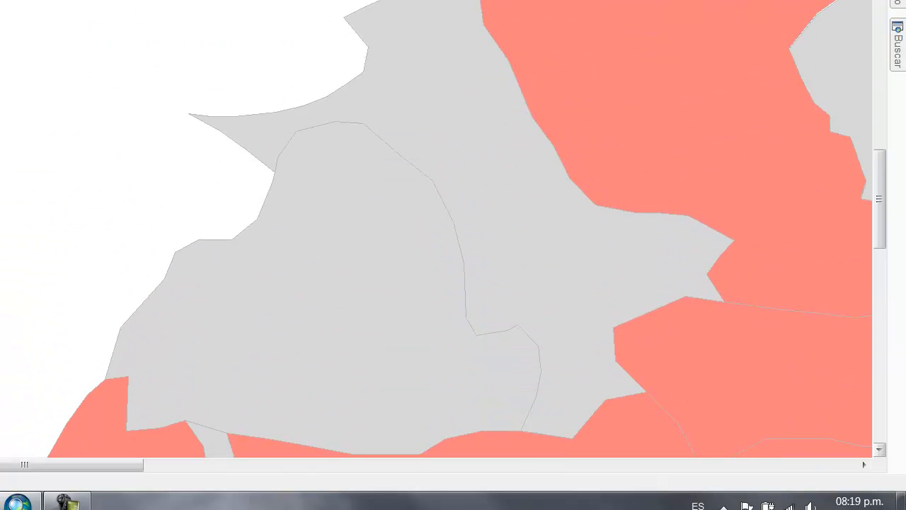
pyautogui.click(864, 464)
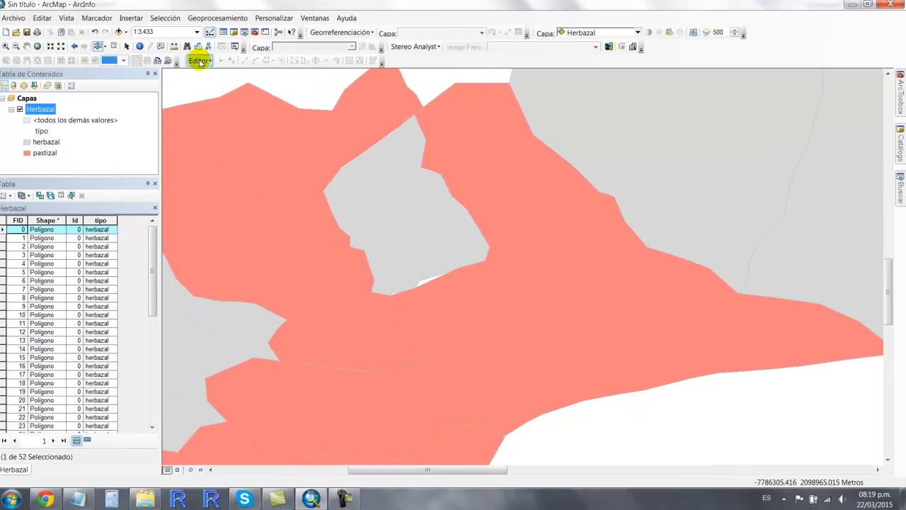
# Step: Start an edit session on the Herbazal layer and activate the Edit tool for selecting polygons
pyautogui.click(202, 62)
pyautogui.click(211, 73)
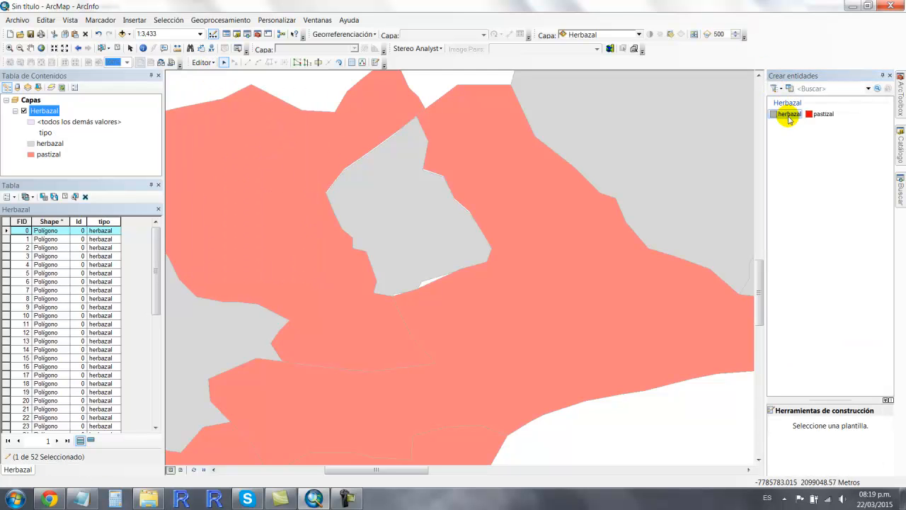
pyautogui.click(789, 115)
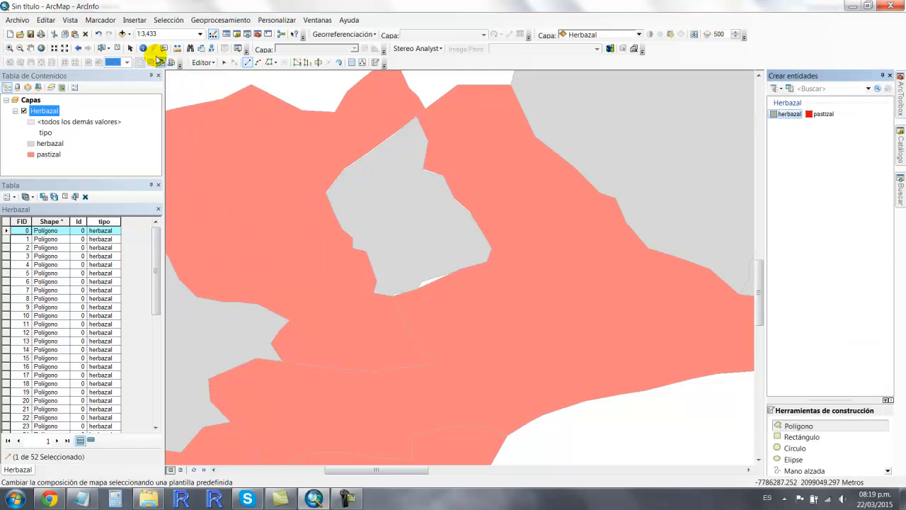
pyautogui.click(223, 63)
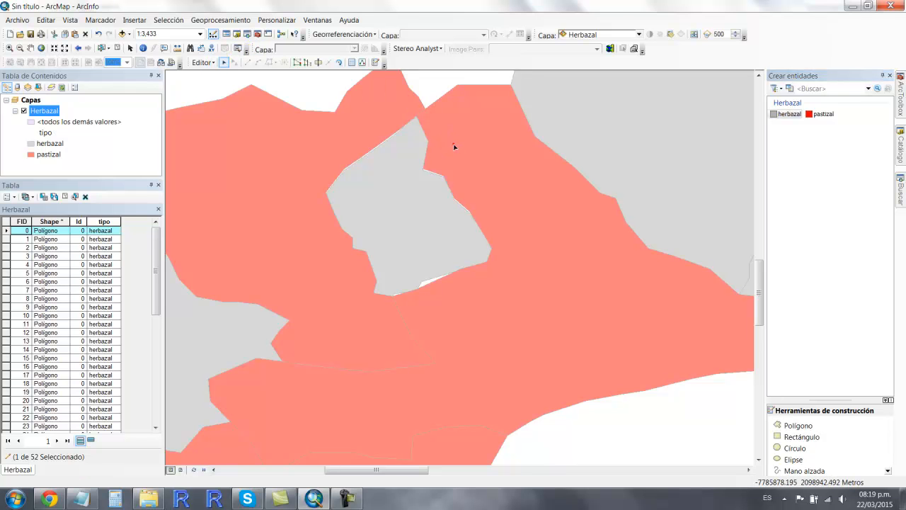
# Step: Select the two pastizal polygons surrounding the enclosed herbazal polygon together and locate their records in the attribute table
pyautogui.click(532, 243)
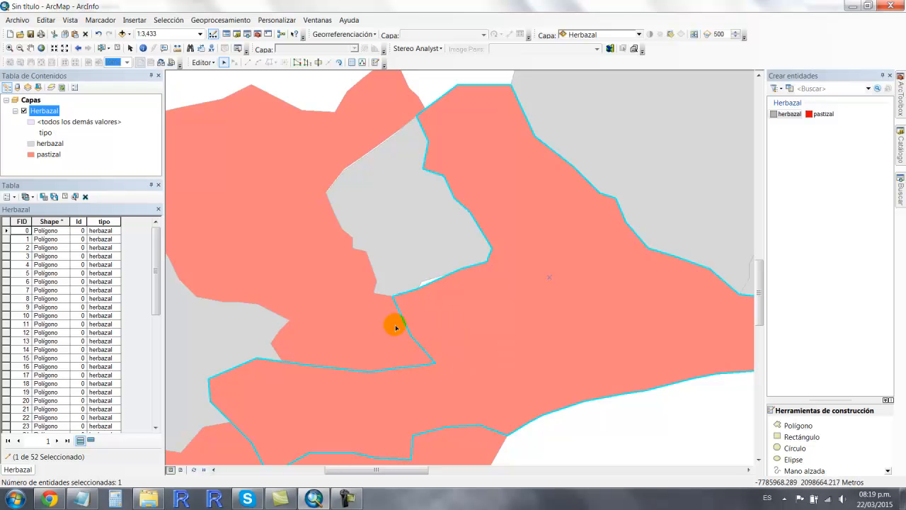
pyautogui.click(439, 326)
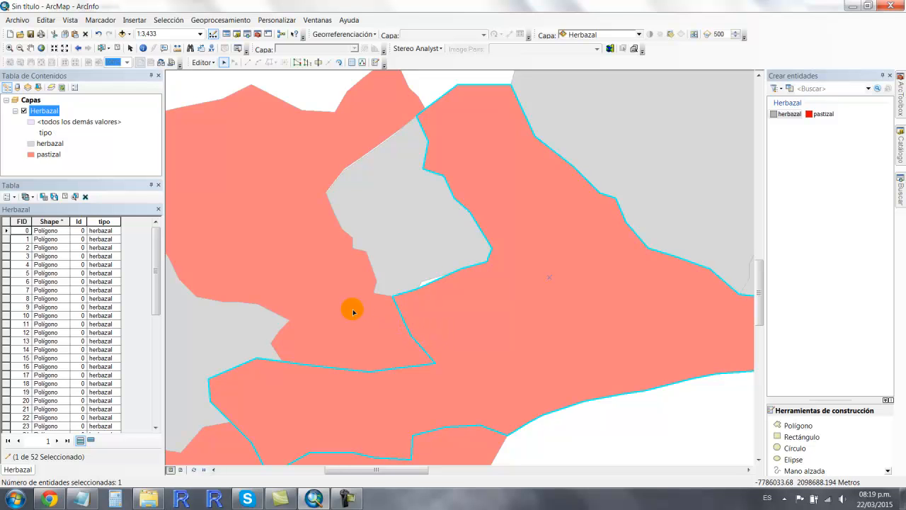
pyautogui.click(366, 326)
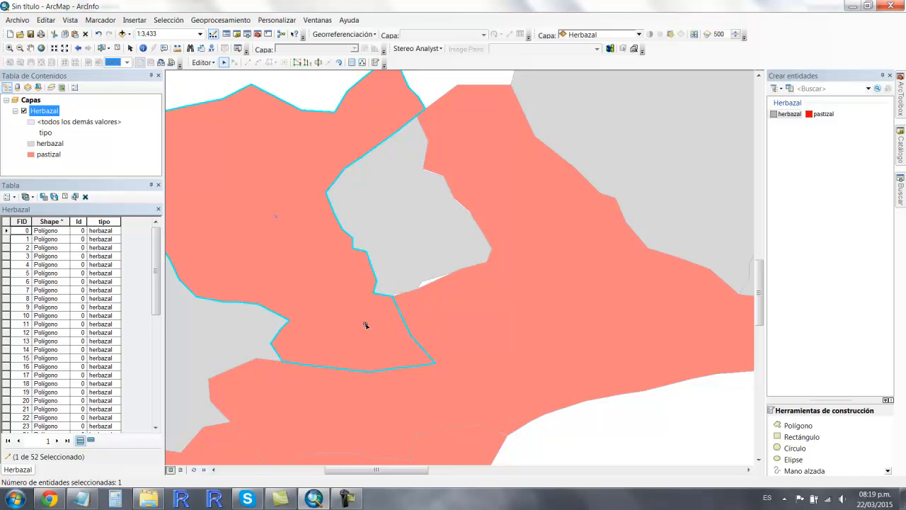
pyautogui.keyDown('shift'); pyautogui.click(491, 341); pyautogui.keyUp('shift')
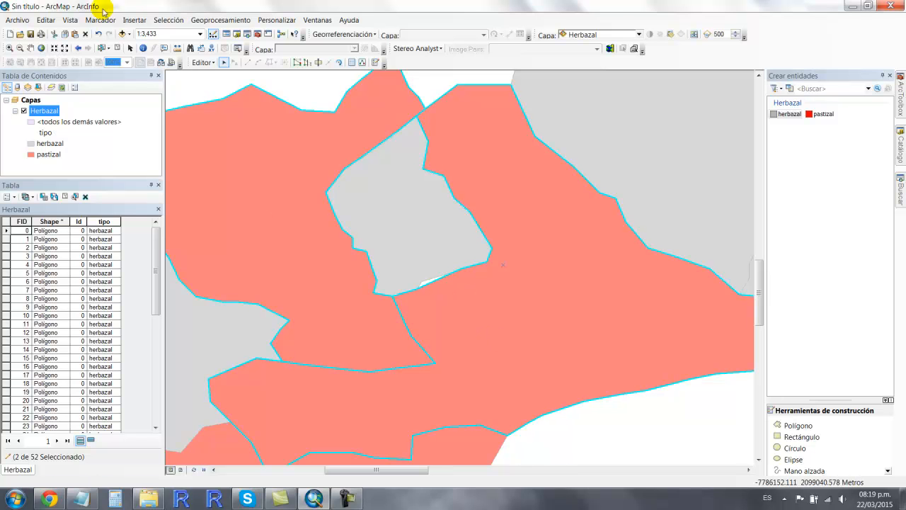
pyautogui.click(315, 89)
pyautogui.click(338, 124)
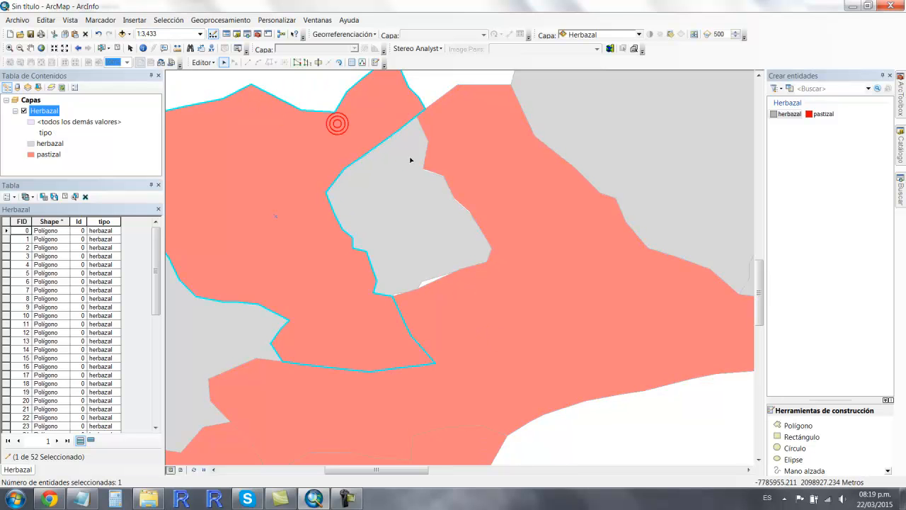
pyautogui.keyDown('shift'); pyautogui.click(487, 189); pyautogui.keyUp('shift')
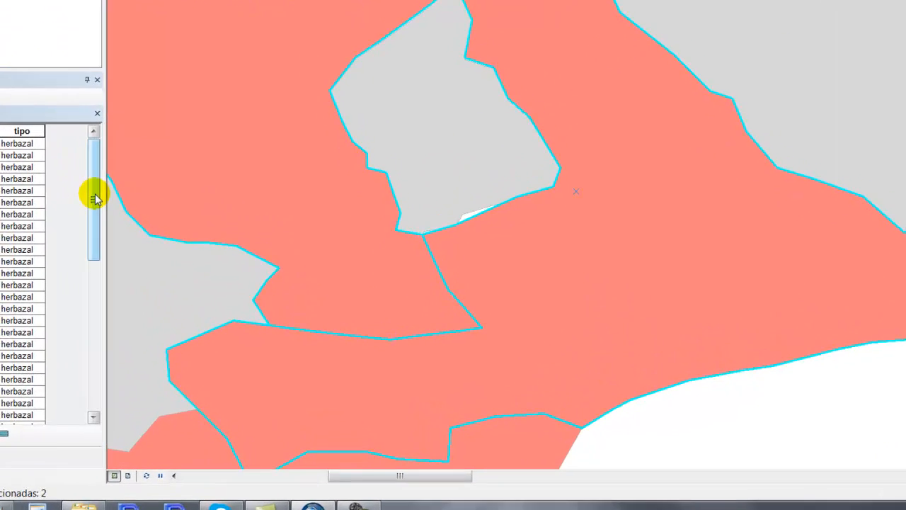
pyautogui.moveTo(149, 264); pyautogui.dragTo(149, 346)
pyautogui.moveTo(76, 293); pyautogui.dragTo(70, 357)
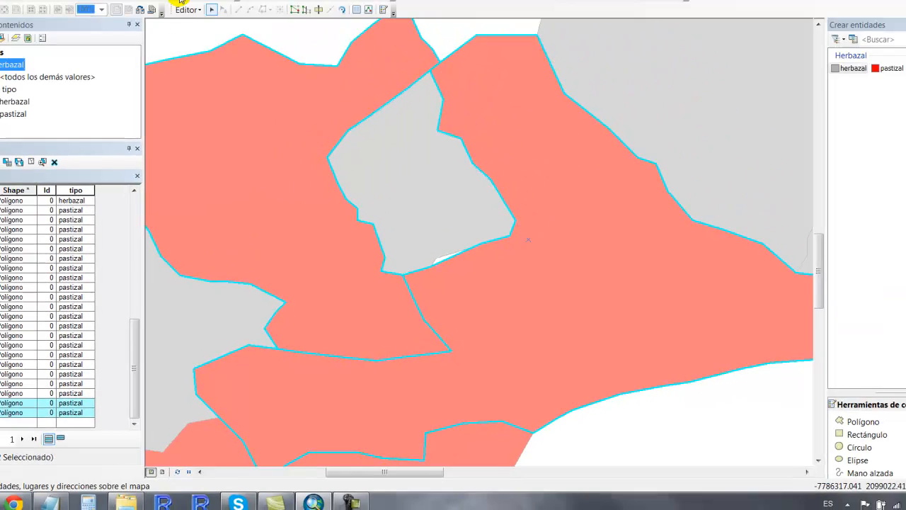
# Step: Merge the two selected pastizal polygons into the first listed Herbazal - pastizal feature, and clear the selection
pyautogui.click(201, 62)
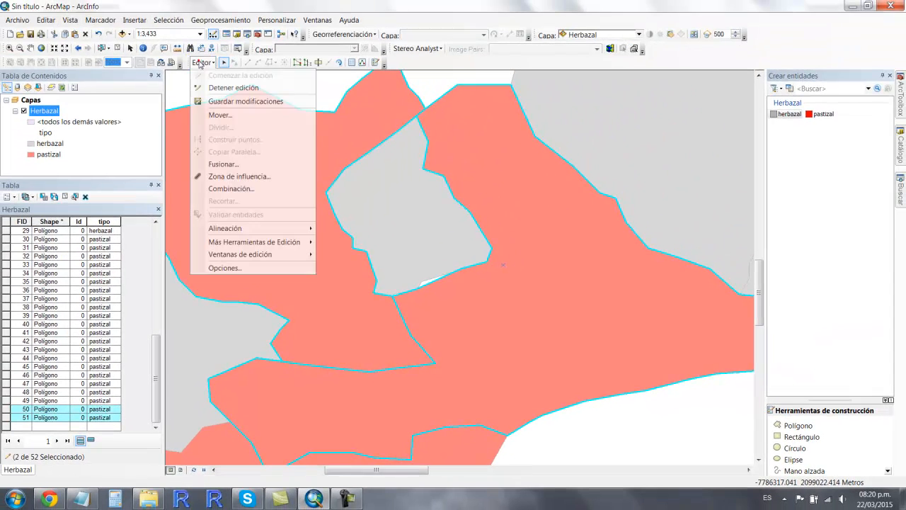
pyautogui.click(227, 163)
pyautogui.click(378, 228)
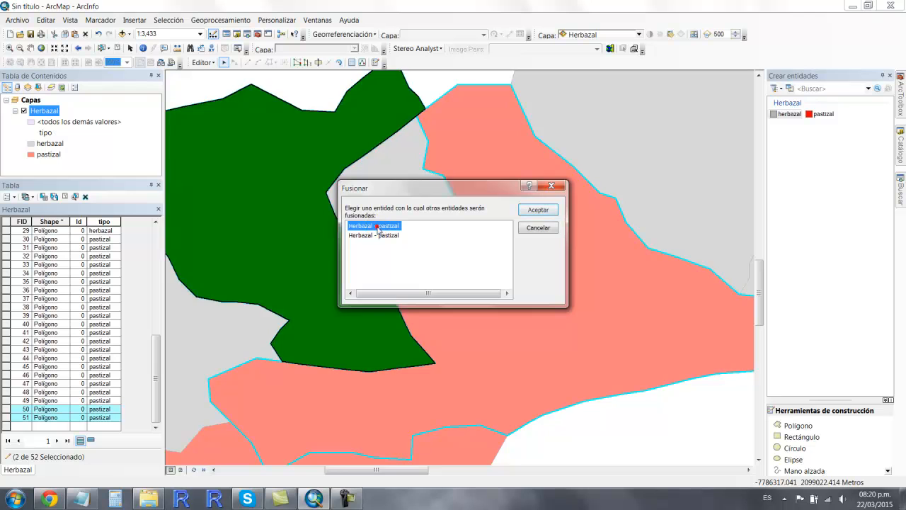
pyautogui.click(377, 236)
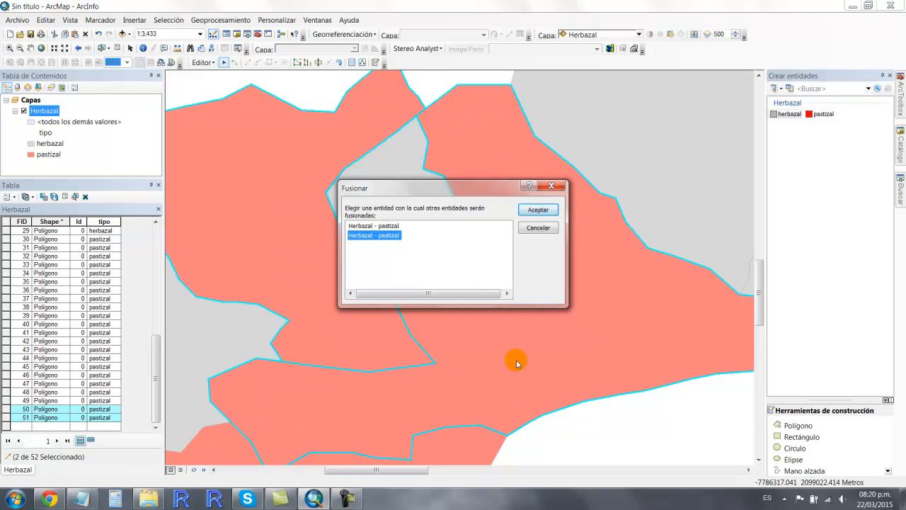
pyautogui.click(373, 226)
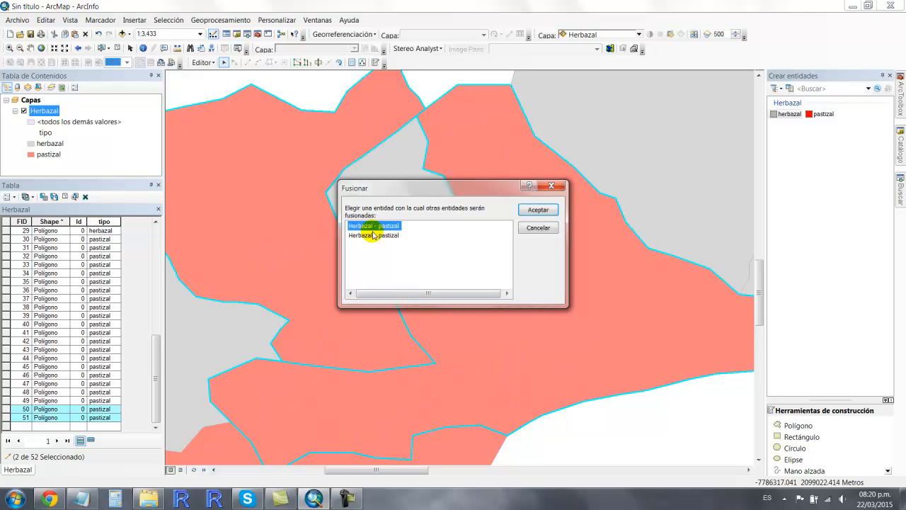
pyautogui.click(372, 236)
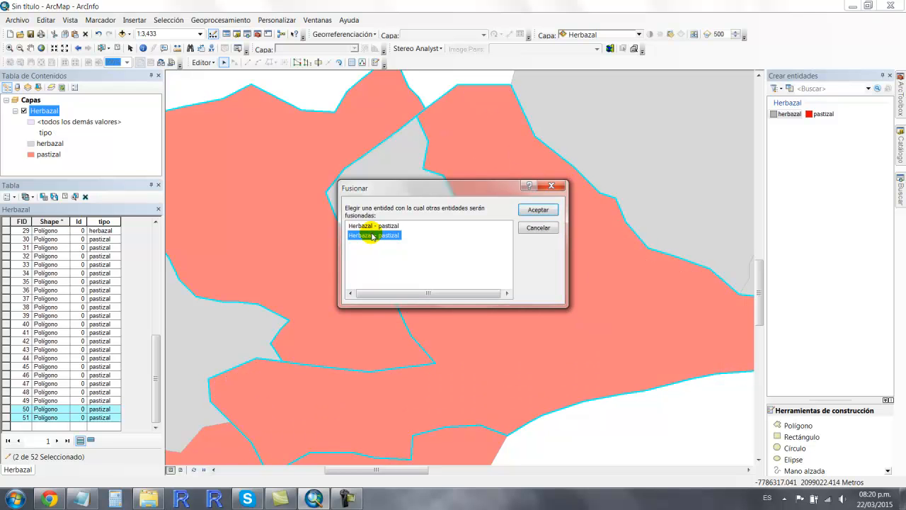
pyautogui.click(380, 227)
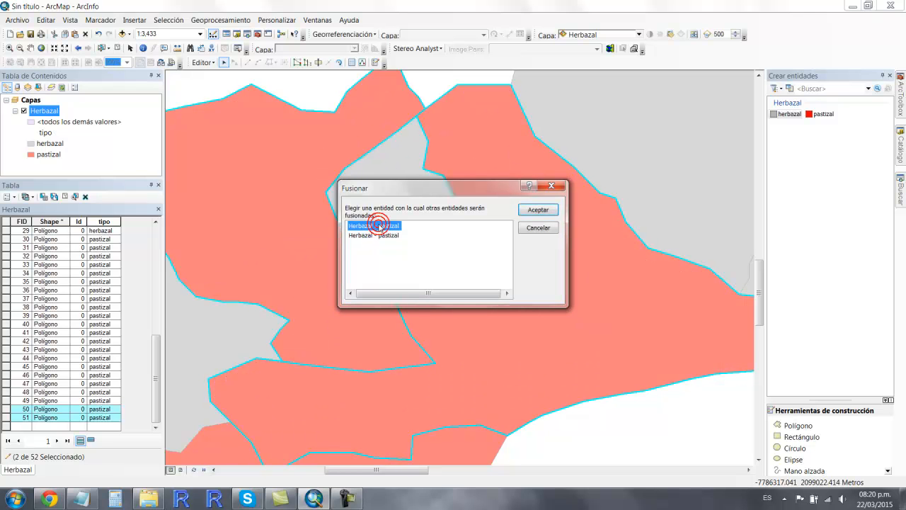
pyautogui.click(545, 210)
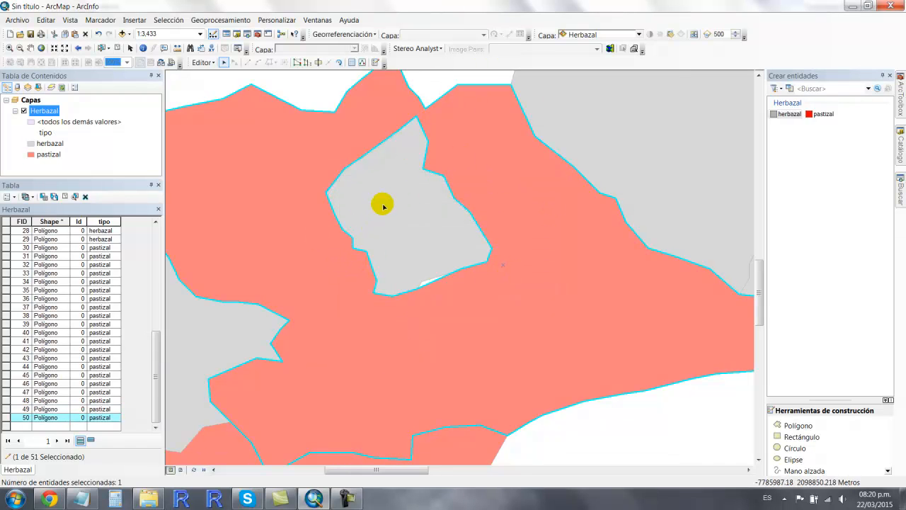
pyautogui.click(429, 85)
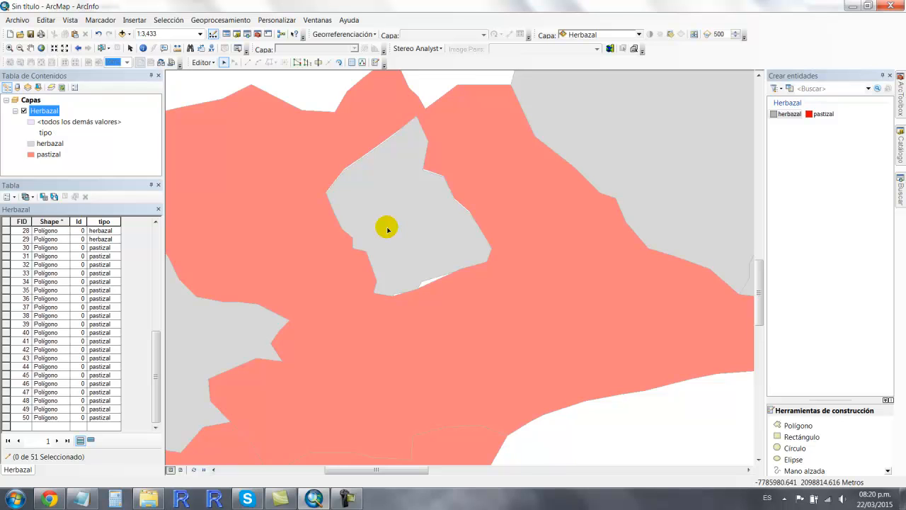
# Step: Select the five adjoining pastizal polygons in the southwestern part of the Herbazal layer together, including the eastern one beyond the herbazal strip
pyautogui.click(760, 460)
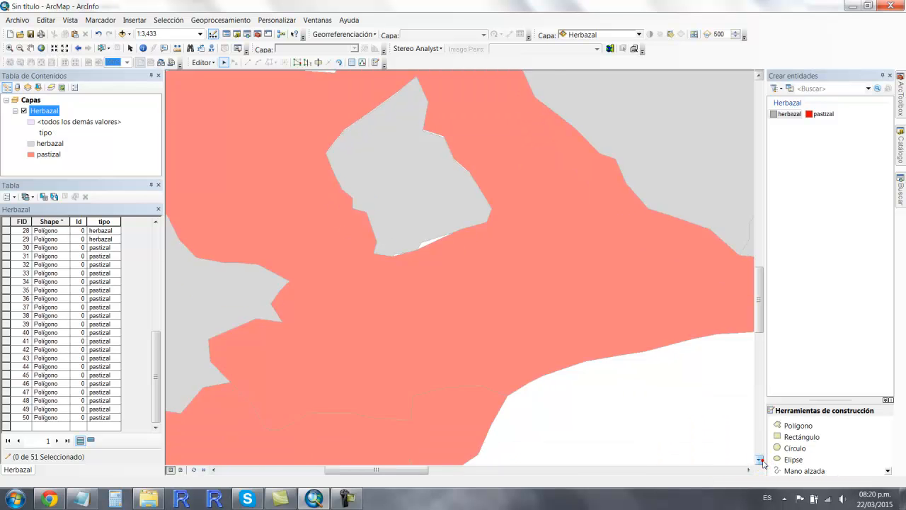
pyautogui.click(760, 460)
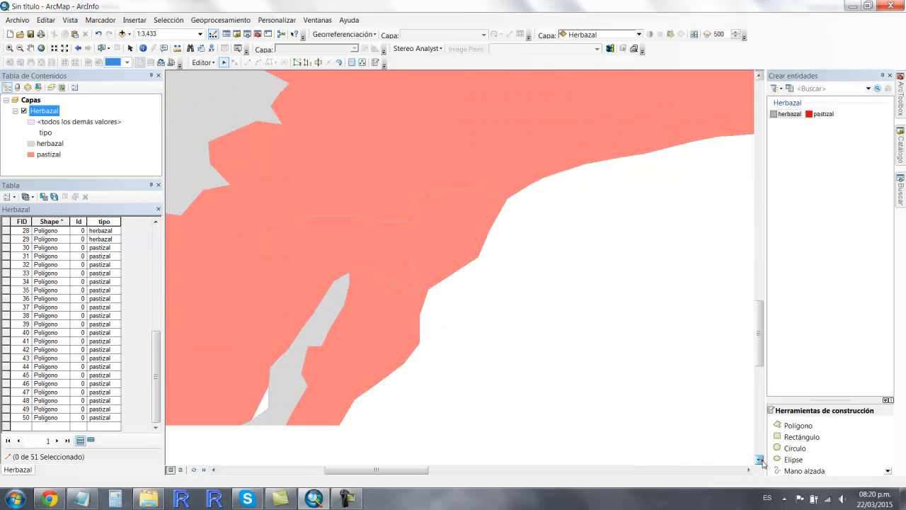
pyautogui.click(341, 186)
pyautogui.keyDown('shift'); pyautogui.click(309, 243); pyautogui.keyUp('shift')
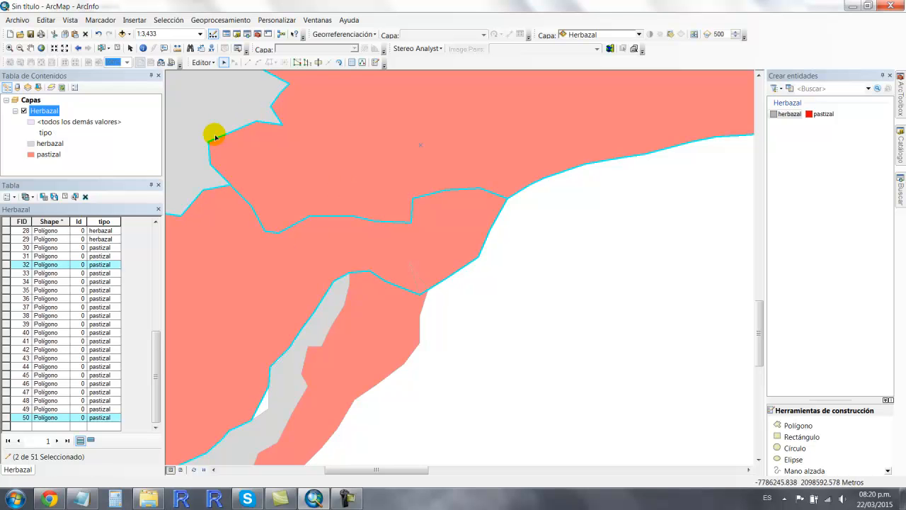
pyautogui.scroll(-3, 218, 215)
pyautogui.scroll(8, 219, 215)
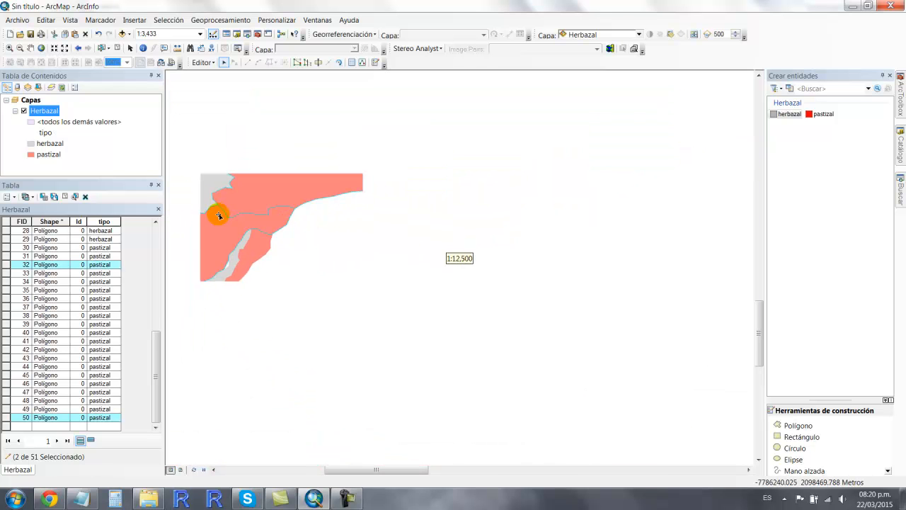
pyautogui.click(214, 470)
pyautogui.click(214, 470)
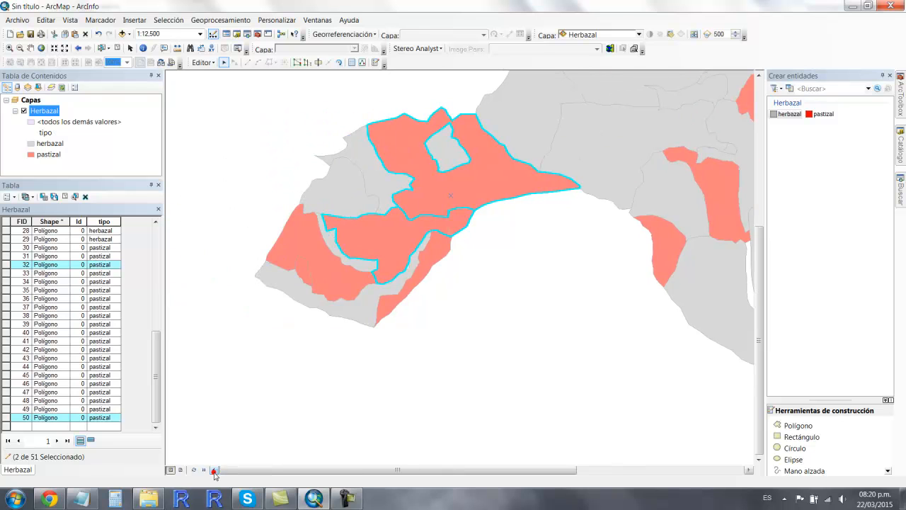
pyautogui.keyDown('shift'); pyautogui.click(345, 276); pyautogui.keyUp('shift')
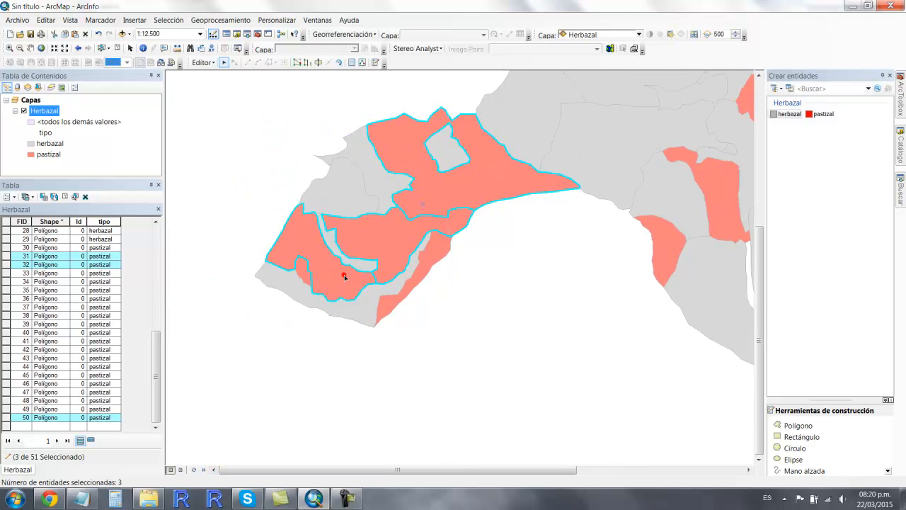
pyautogui.keyDown('shift'); pyautogui.click(301, 264); pyautogui.keyUp('shift')
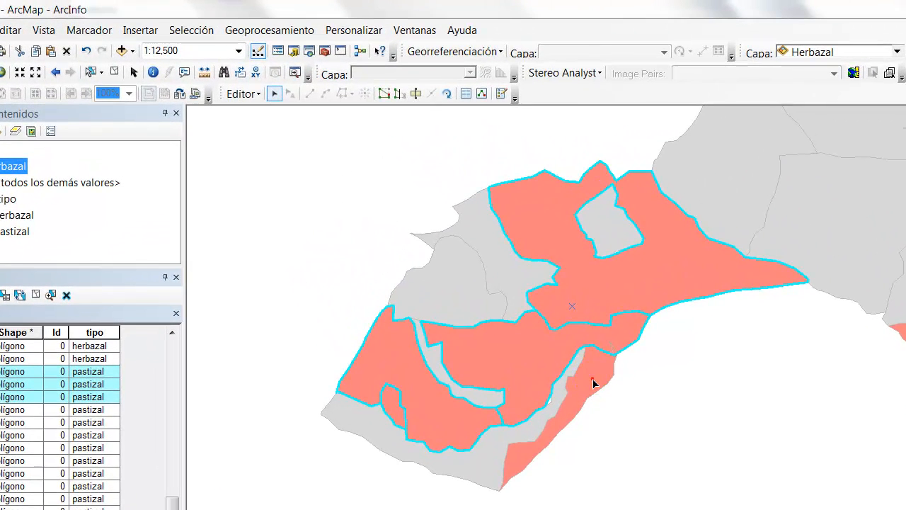
pyautogui.keyDown('shift'); pyautogui.click(437, 255); pyautogui.keyUp('shift')
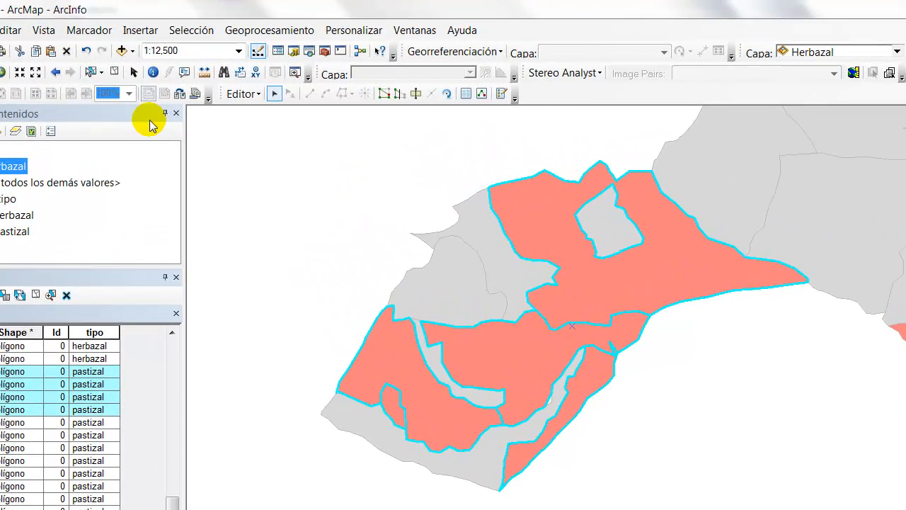
pyautogui.click(258, 94)
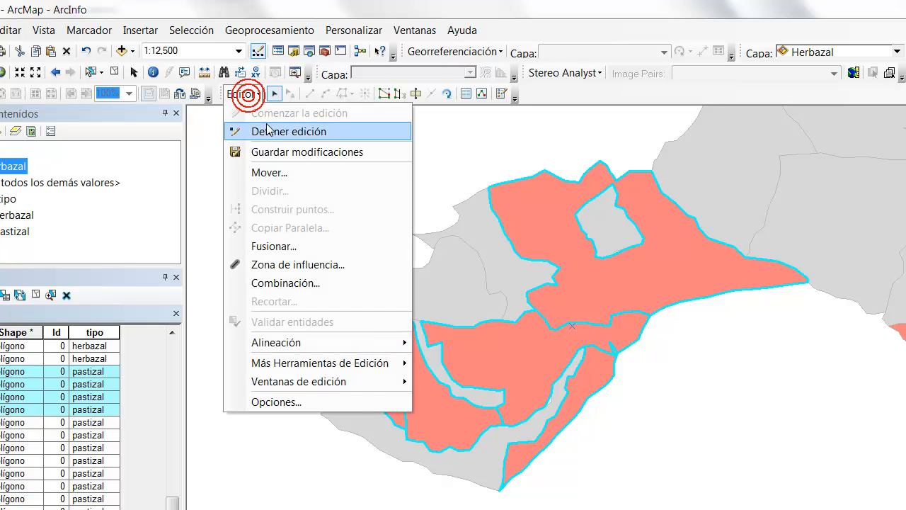
pyautogui.click(293, 4)
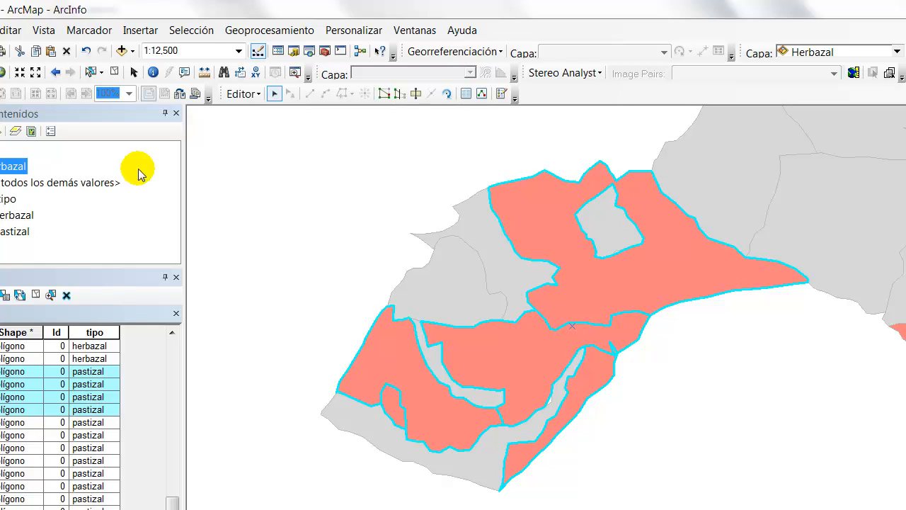
pyautogui.click(243, 93)
pyautogui.click(293, 250)
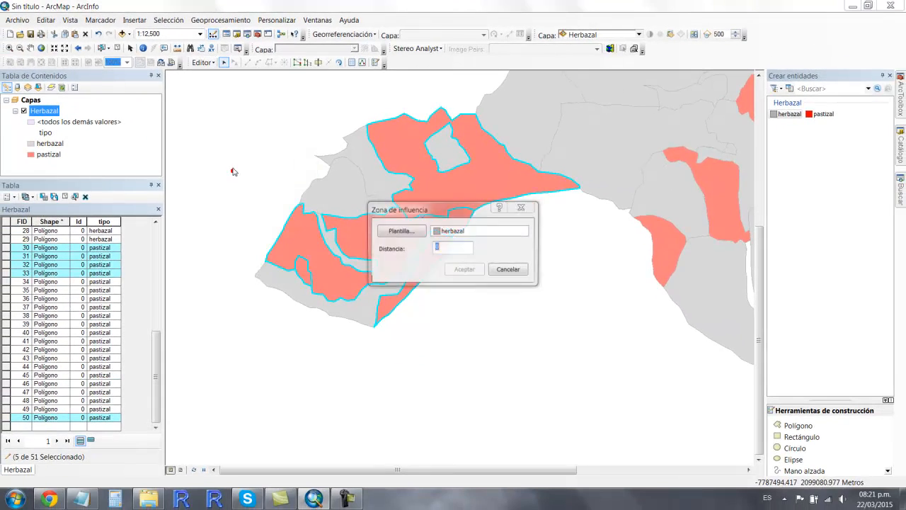
pyautogui.press('Return')
# Step: Merge the five selected pastizal polygons into the first listed Herbazal - pastizal feature, and clear the selection
pyautogui.click(205, 63)
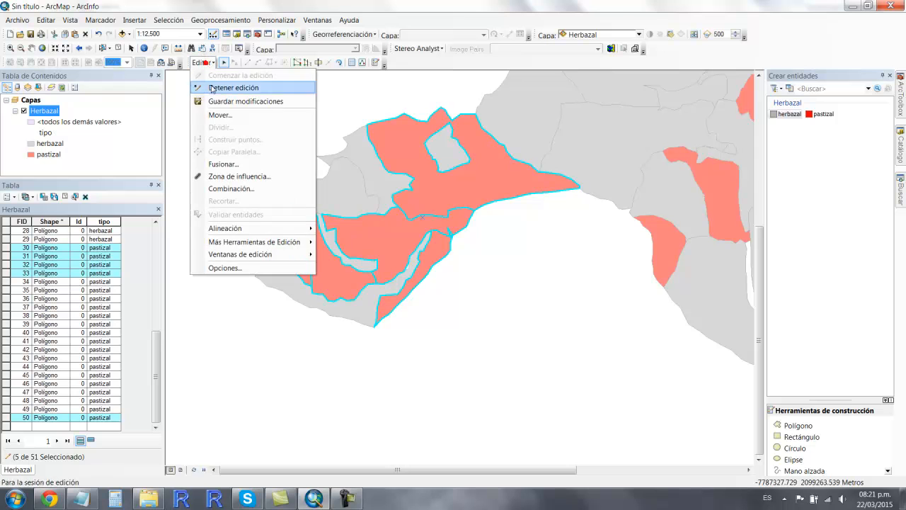
pyautogui.click(228, 165)
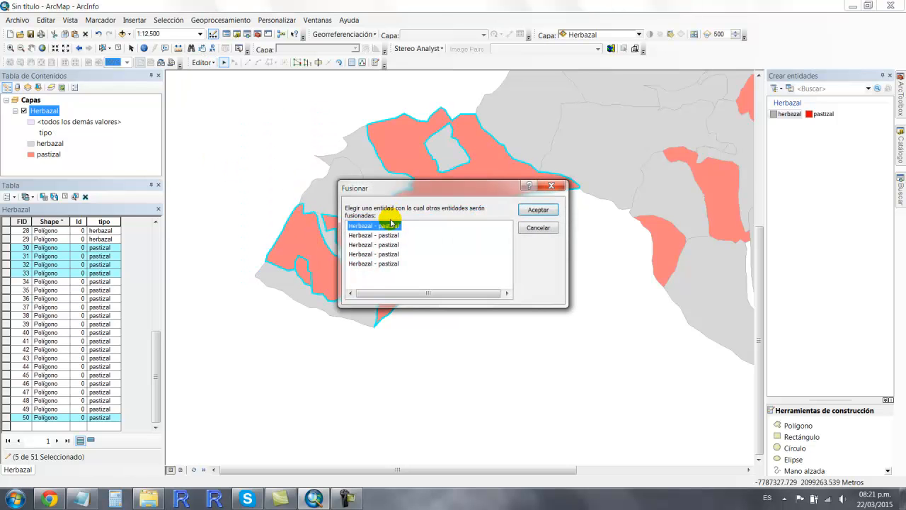
pyautogui.click(537, 214)
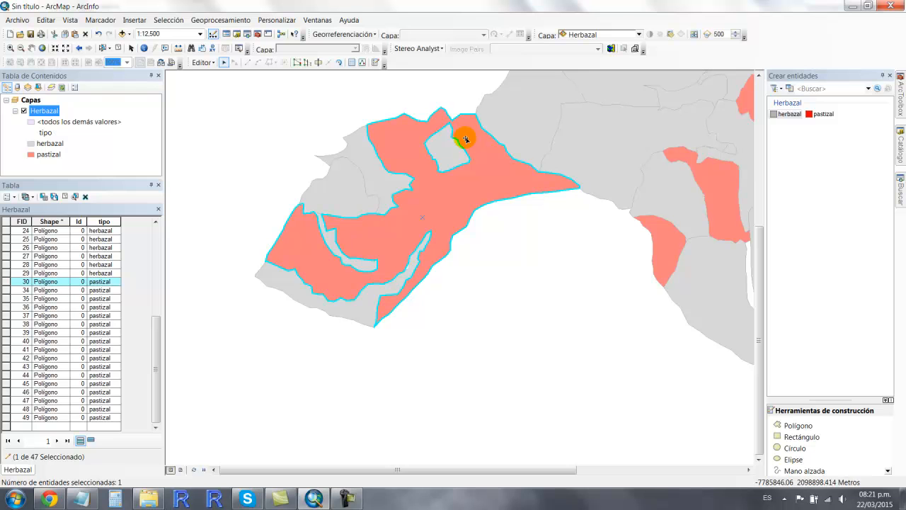
pyautogui.click(433, 143)
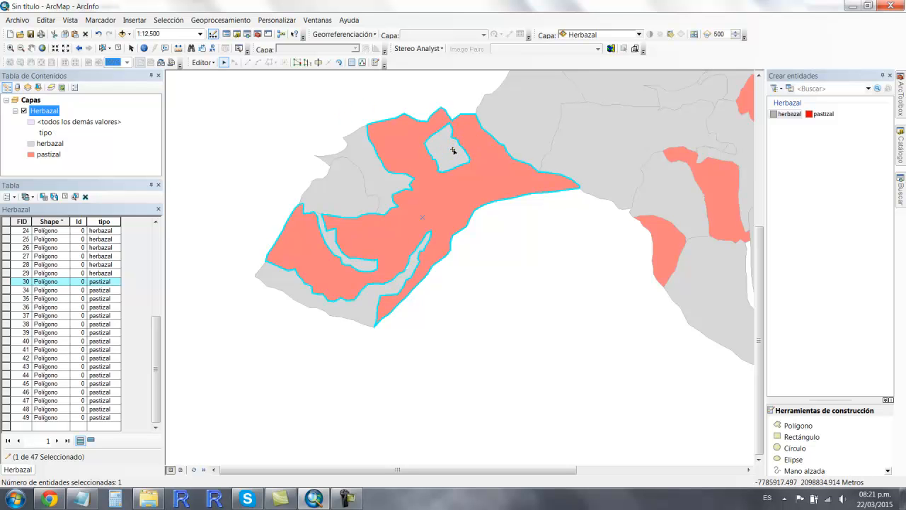
pyautogui.click(454, 102)
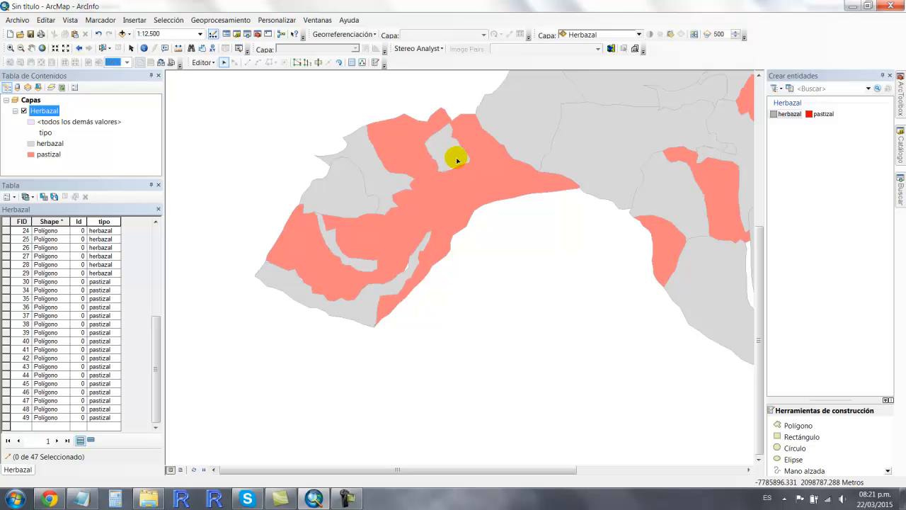
# Step: Delete the herbazal polygon enclosed by the merged pastizal polygon
pyautogui.scroll(4, 457, 160)
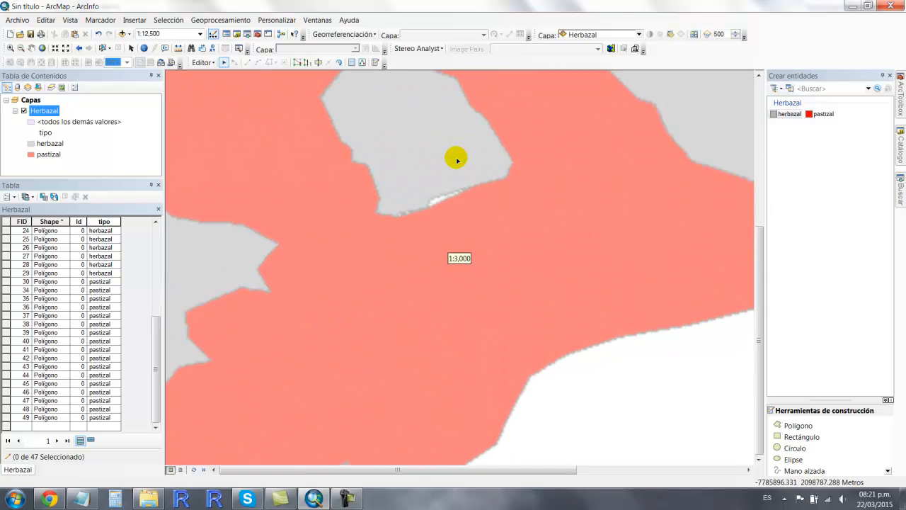
pyautogui.scroll(-1, 456, 160)
pyautogui.click(760, 77)
pyautogui.click(383, 301)
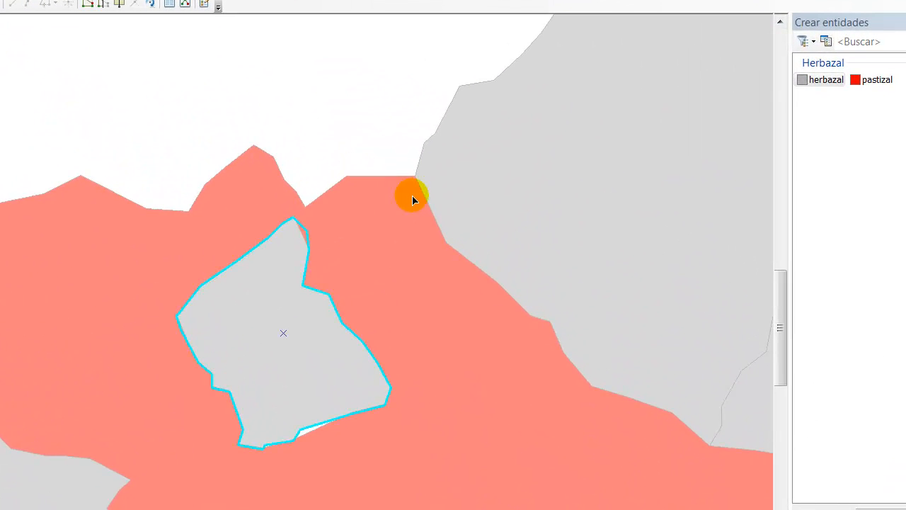
pyautogui.click(344, 97)
pyautogui.click(245, 326)
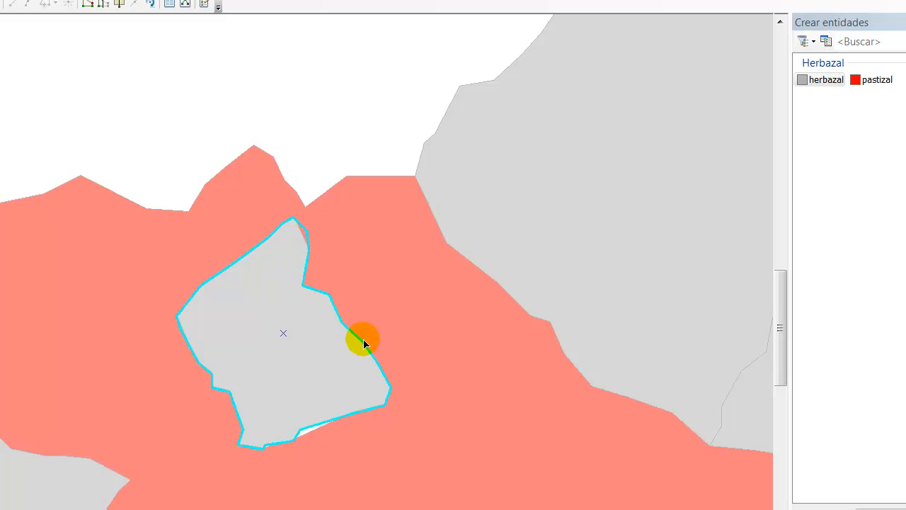
pyautogui.click(266, 367)
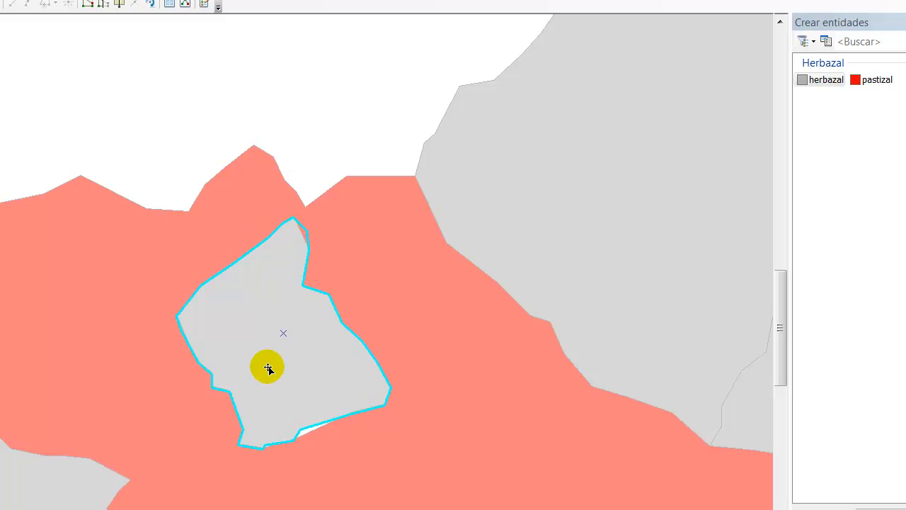
pyautogui.click(344, 47)
pyautogui.click(236, 348)
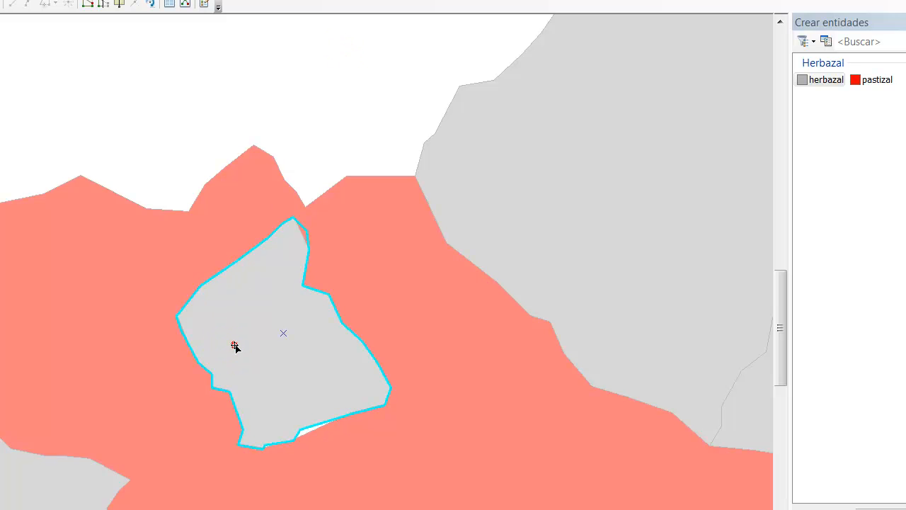
pyautogui.press('Delete')
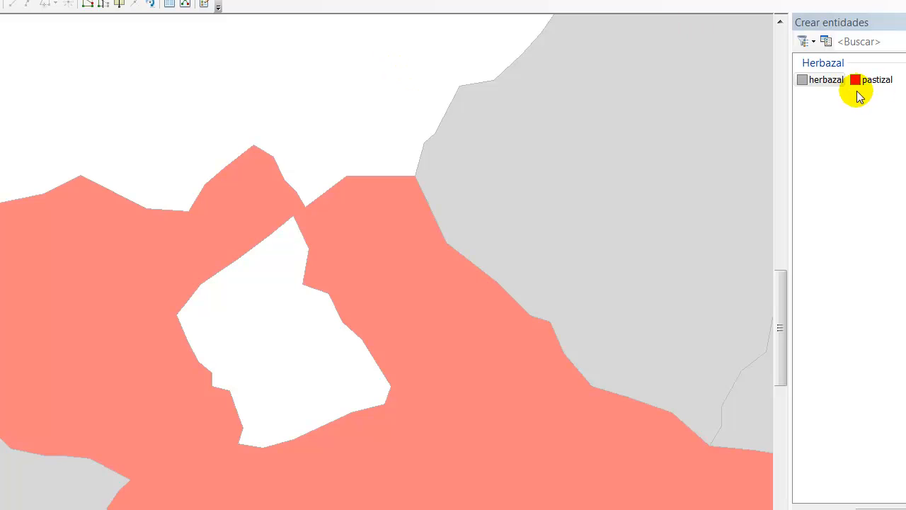
# Step: Draw a new herbazal polygon with straight segments that covers the hole and overlaps the surrounding pastizal on all sides
pyautogui.click(823, 81)
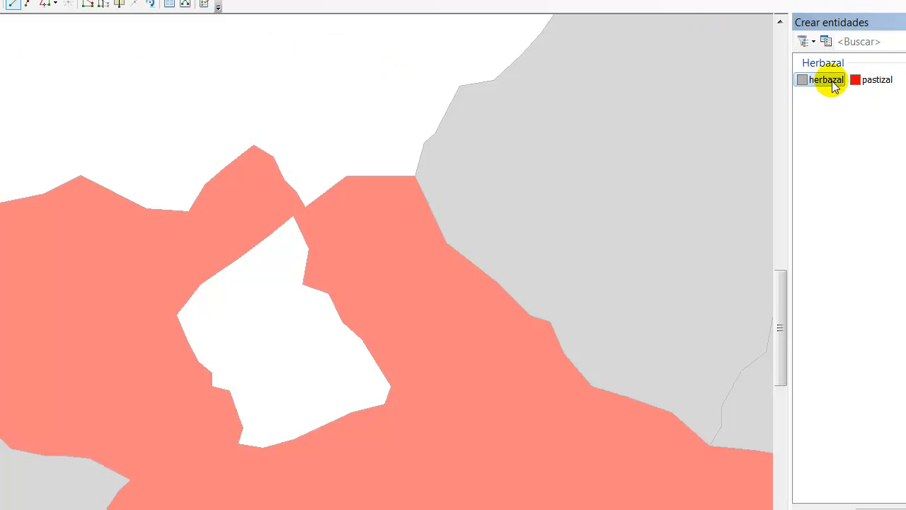
pyautogui.click(13, 9)
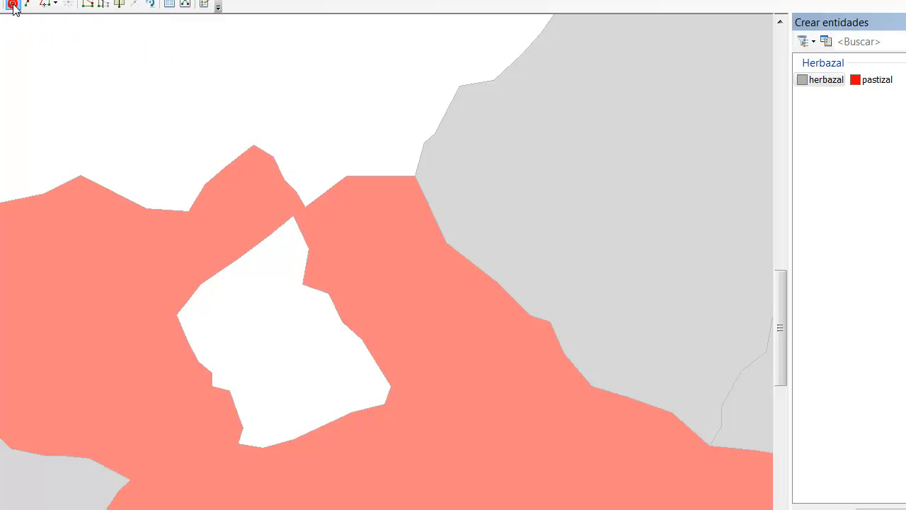
pyautogui.click(273, 192)
pyautogui.click(357, 249)
pyautogui.click(440, 430)
pyautogui.click(183, 469)
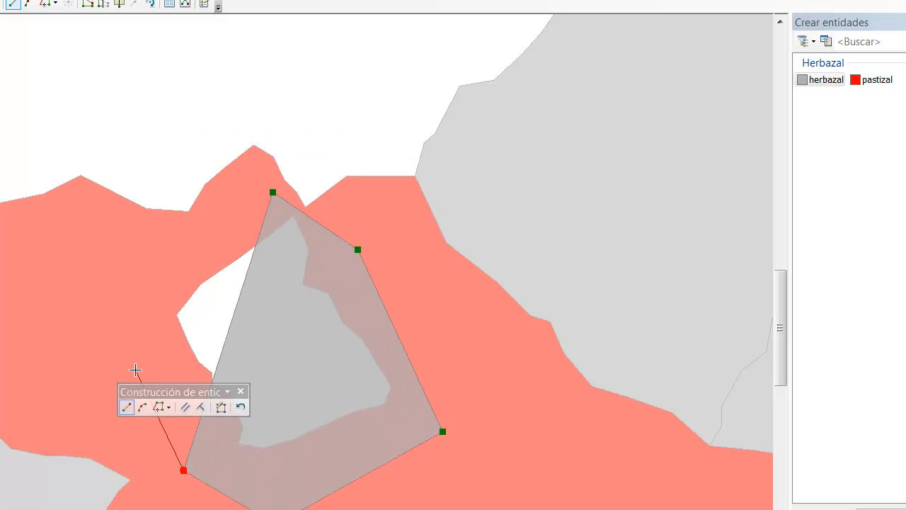
pyautogui.click(139, 314)
pyautogui.click(201, 248)
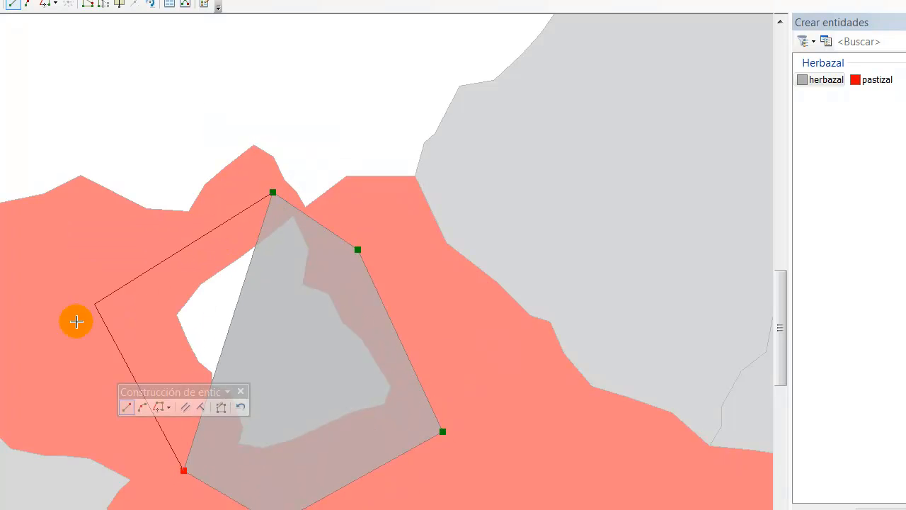
pyautogui.click(68, 349)
pyautogui.click(212, 210)
pyautogui.doubleClick(214, 214)
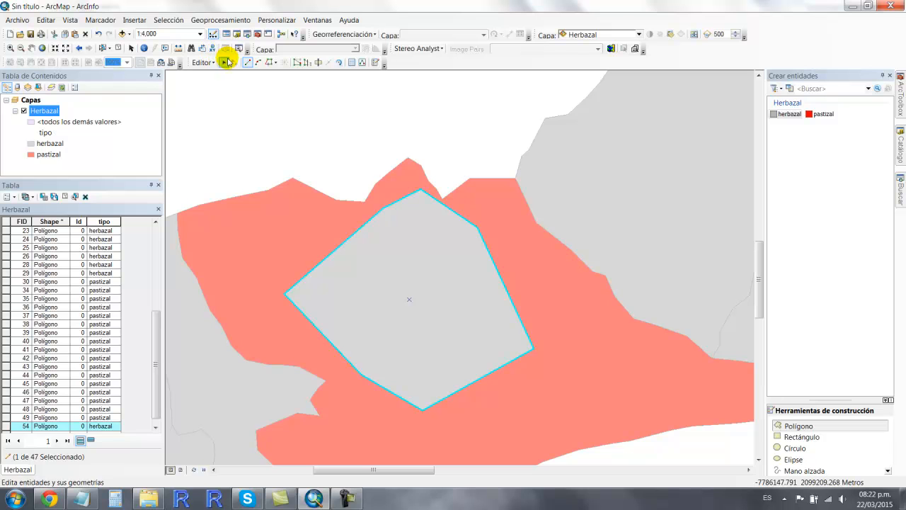
# Step: Select the merged pastizal polygon and examine how its inner boundary lies beneath the new herbazal polygon
pyautogui.click(223, 62)
pyautogui.click(317, 245)
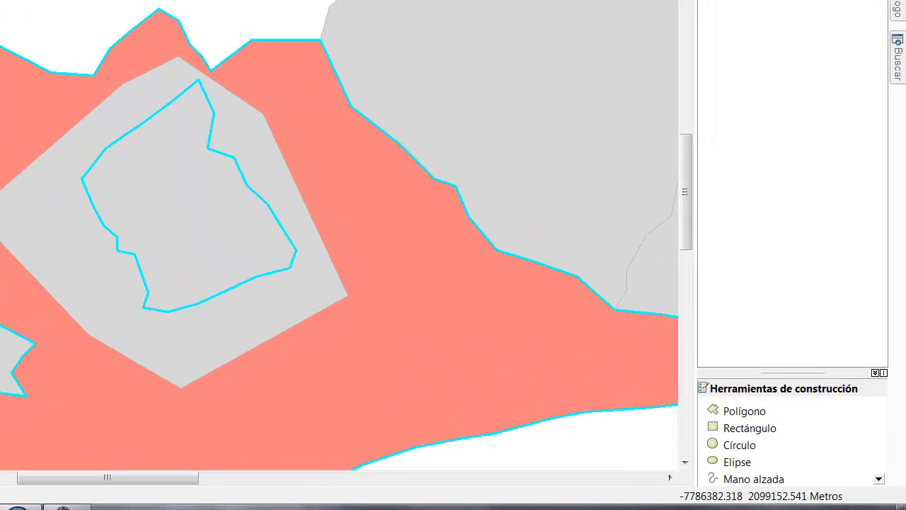
pyautogui.click(253, 116)
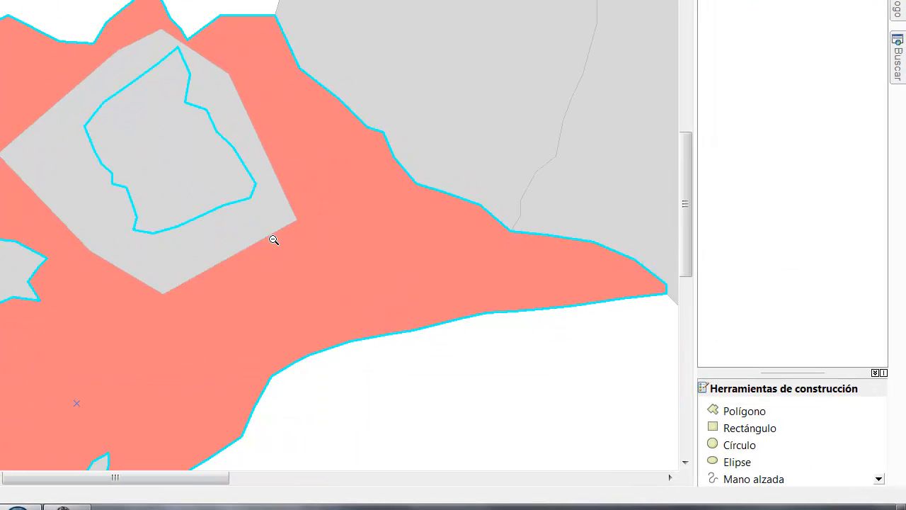
pyautogui.click(183, 253)
pyautogui.click(125, 217)
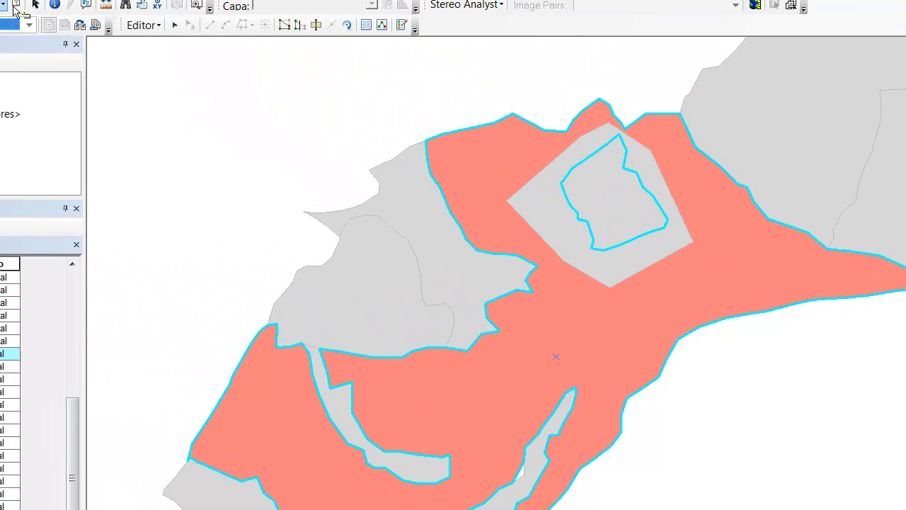
# Step: Select in turn the herbazal polygon northwest of the pastizal, the merged pastizal polygon, and the southern herbazal strip to compare their borders
pyautogui.click(177, 163)
pyautogui.click(479, 278)
pyautogui.click(486, 307)
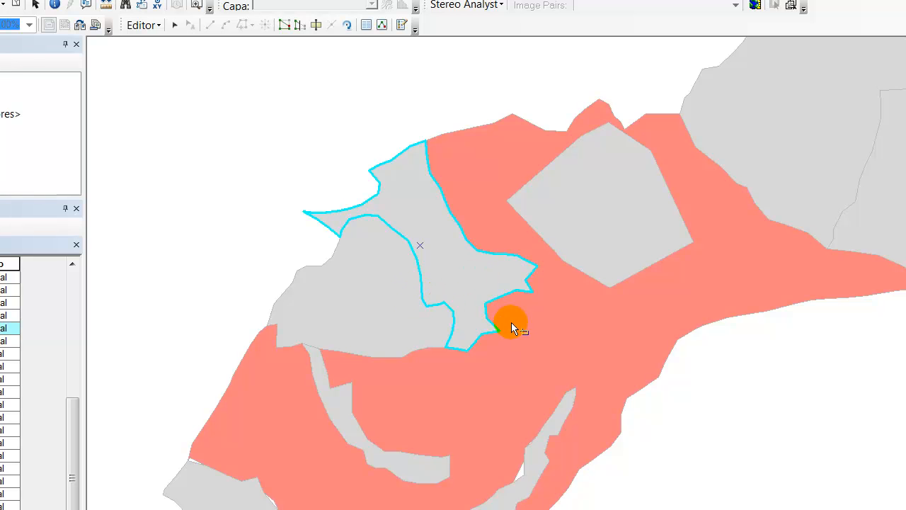
pyautogui.click(514, 300)
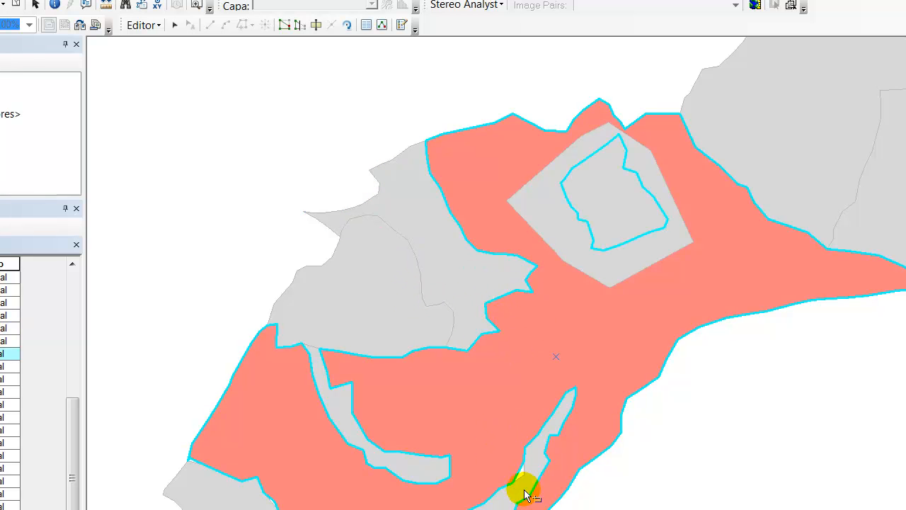
pyautogui.click(535, 470)
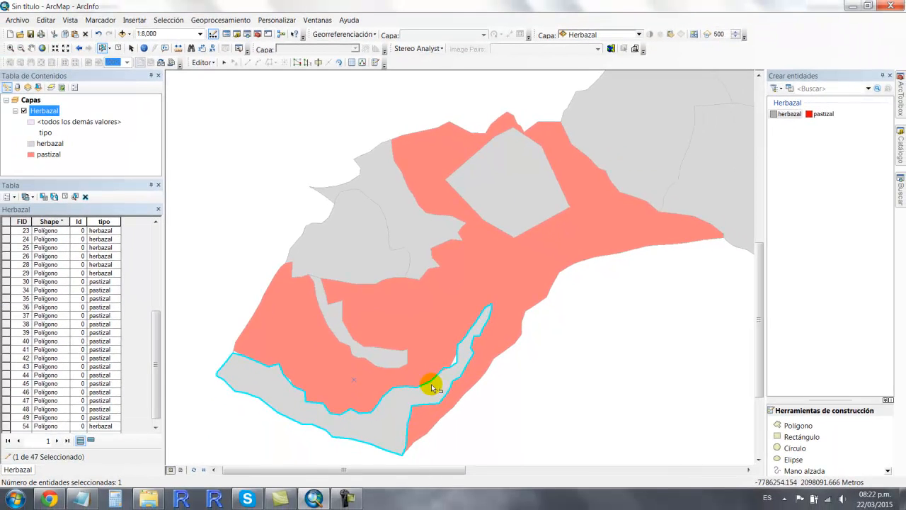
# Step: Examine the border between the selected southern herbazal strip and the merged pastizal polygon for gaps and overlaps
pyautogui.scroll(5, 431, 384)
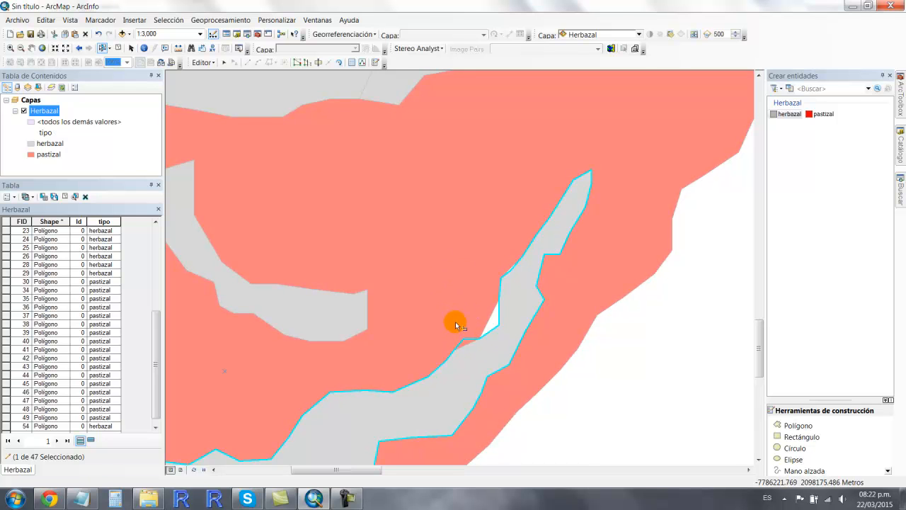
pyautogui.click(483, 333)
pyautogui.doubleClick(465, 345)
pyautogui.click(461, 351)
pyautogui.doubleClick(465, 342)
pyautogui.scroll(-2, 284, 154)
pyautogui.scroll(5, 284, 154)
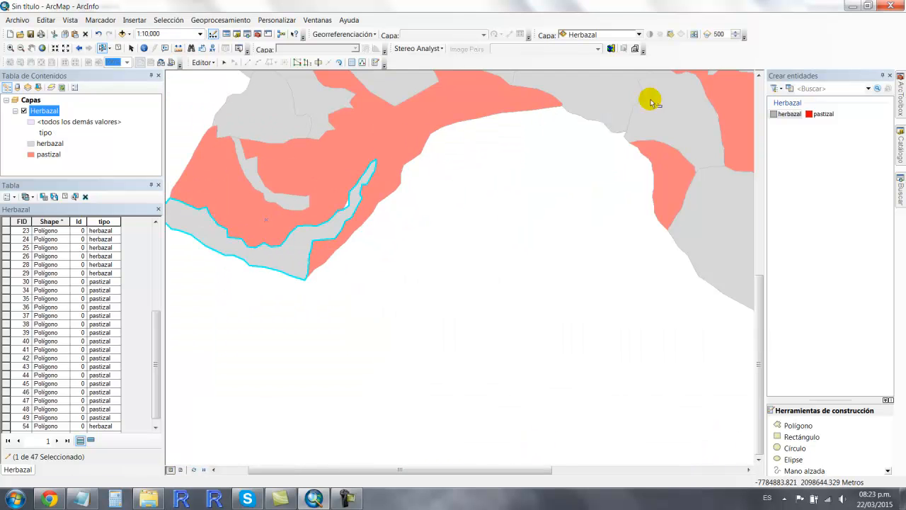
# Step: Select in turn the two herbazal polygons northeast of the merged pastizal and the pastizal itself to examine their shared border, and clear the selection
pyautogui.click(758, 75)
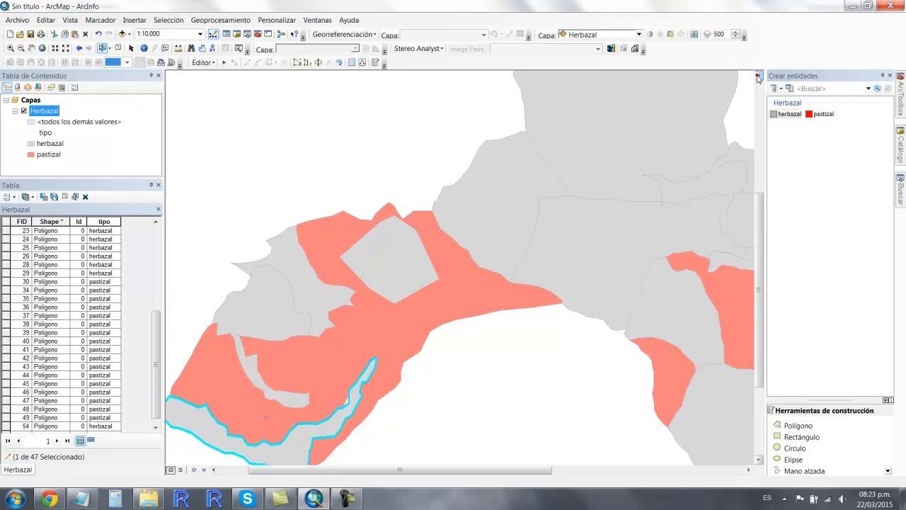
pyautogui.click(493, 210)
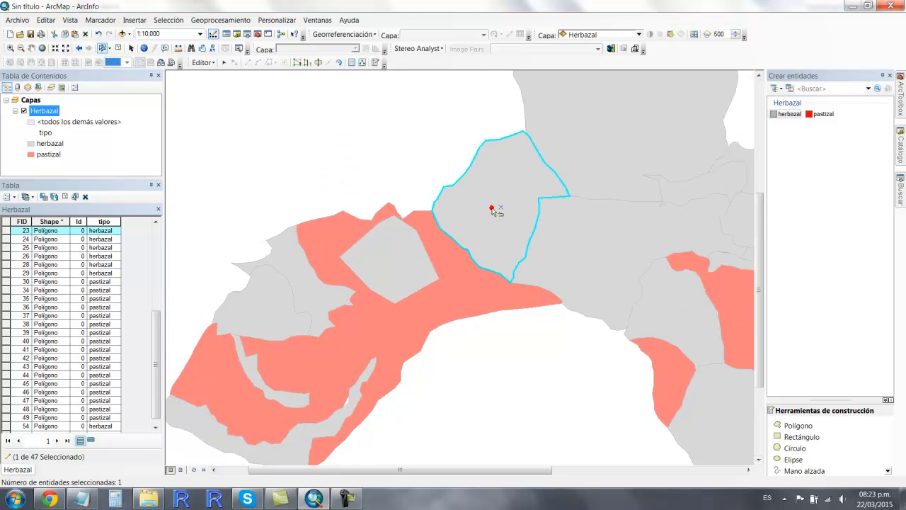
pyautogui.click(553, 257)
pyautogui.click(485, 296)
pyautogui.click(572, 268)
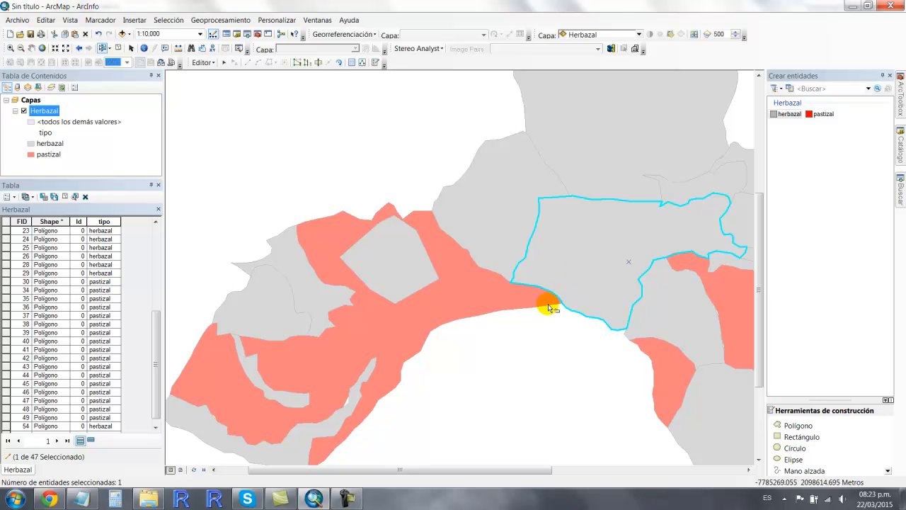
pyautogui.scroll(-5, 550, 308)
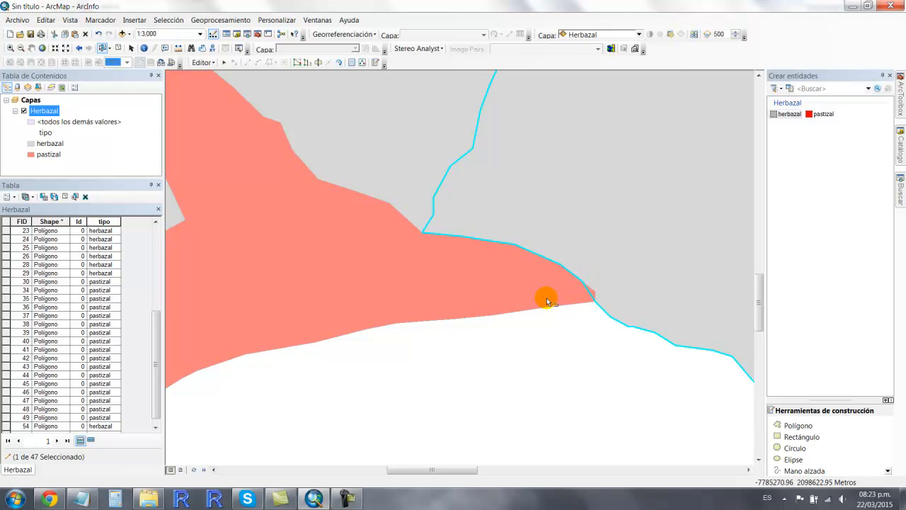
pyautogui.click(442, 286)
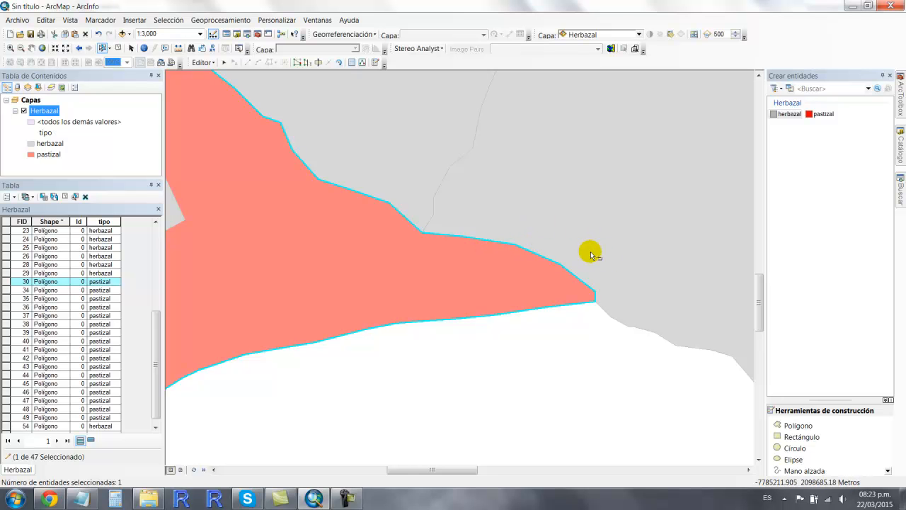
pyautogui.click(363, 470)
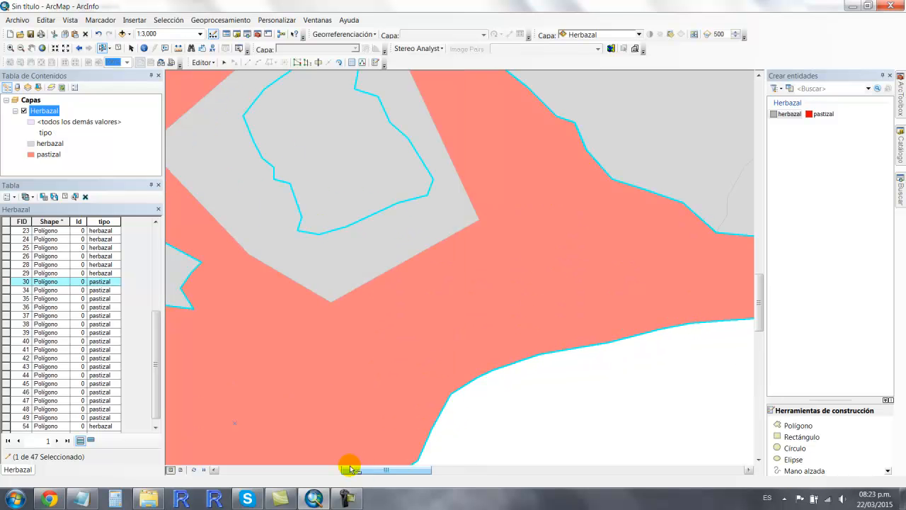
pyautogui.click(759, 76)
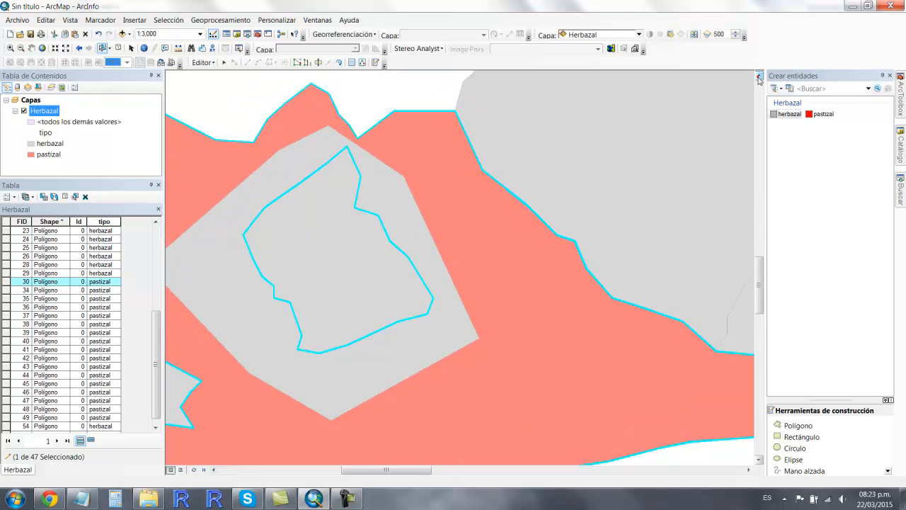
pyautogui.click(758, 76)
pyautogui.click(388, 121)
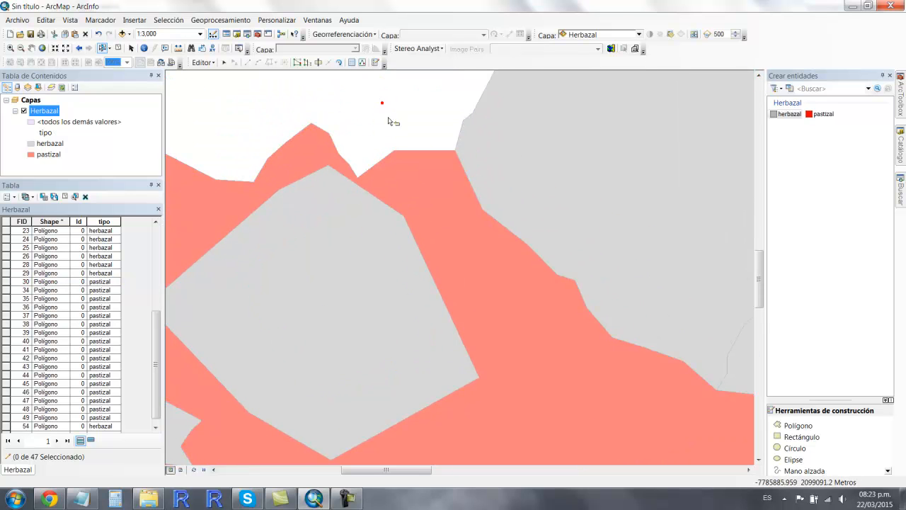
# Step: Select the merged pastizal polygon and clip the overlapping herbazal polygon with it, using a distance of 0.000 and discarding the intersecting area
pyautogui.click(427, 190)
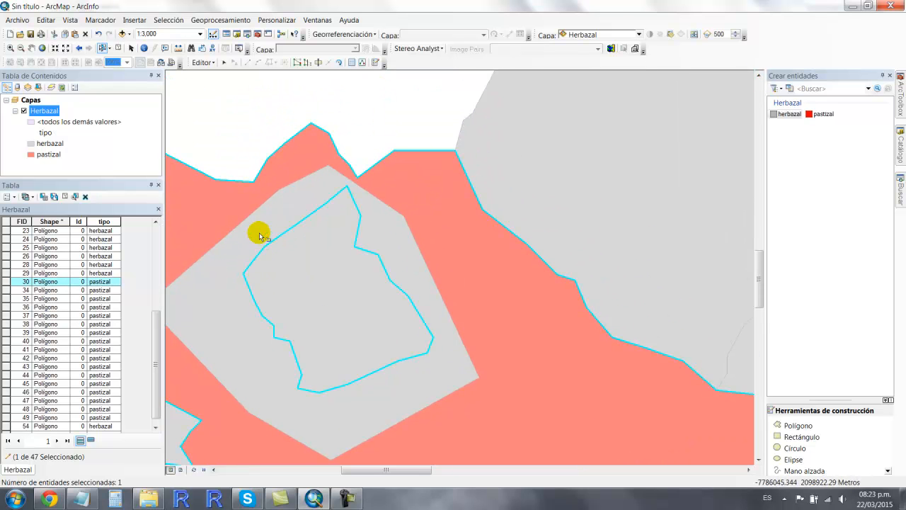
pyautogui.click(213, 470)
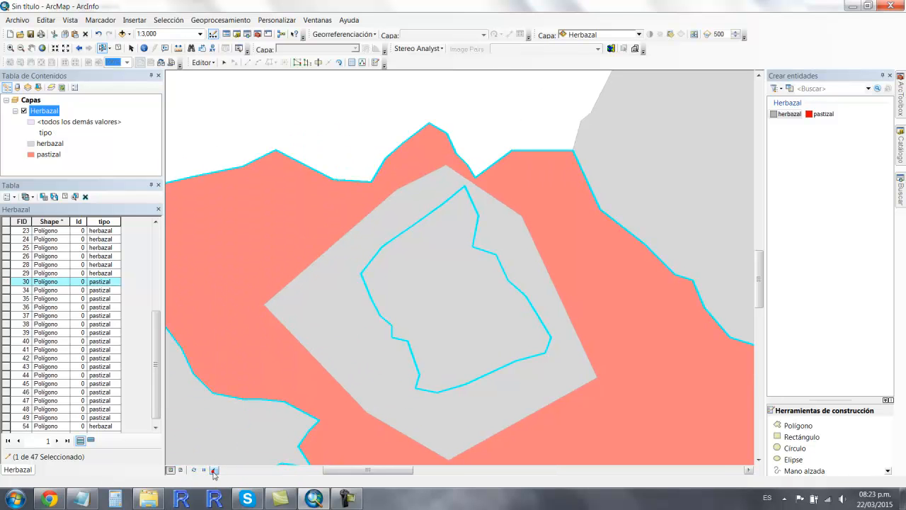
pyautogui.click(761, 462)
pyautogui.click(761, 462)
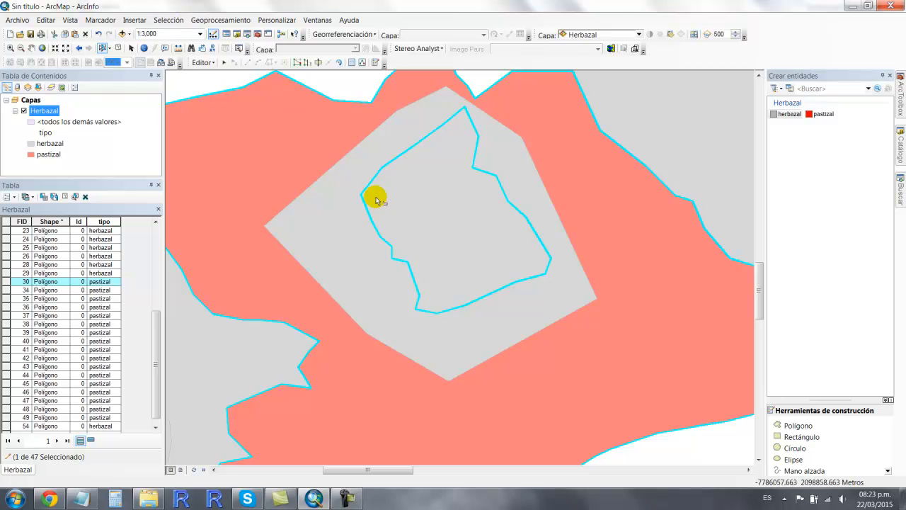
pyautogui.scroll(2, 375, 199)
pyautogui.scroll(-5, 375, 199)
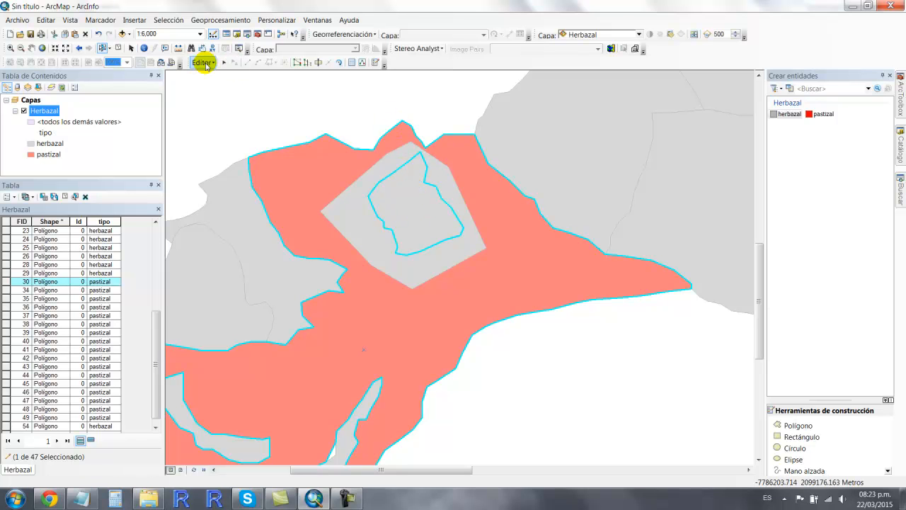
pyautogui.click(780, 116)
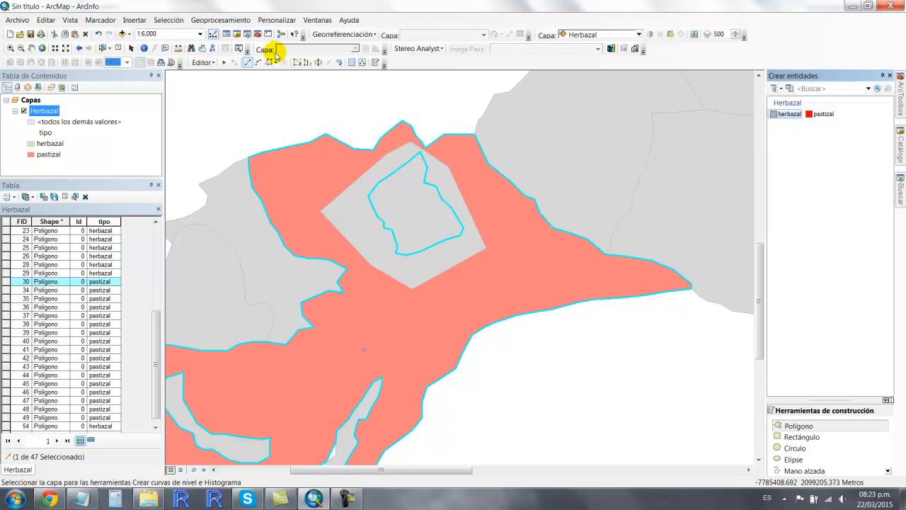
pyautogui.click(209, 64)
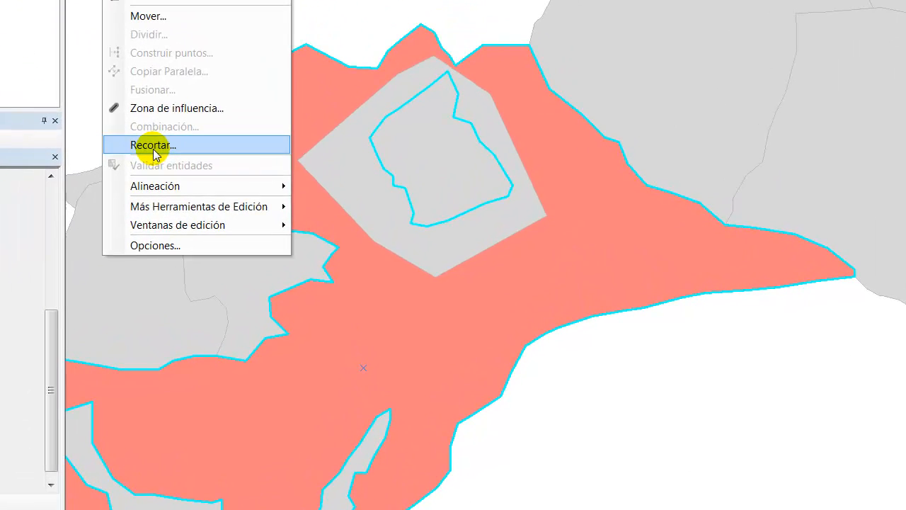
pyautogui.click(224, 202)
pyautogui.moveTo(486, 145); pyautogui.dragTo(403, 278)
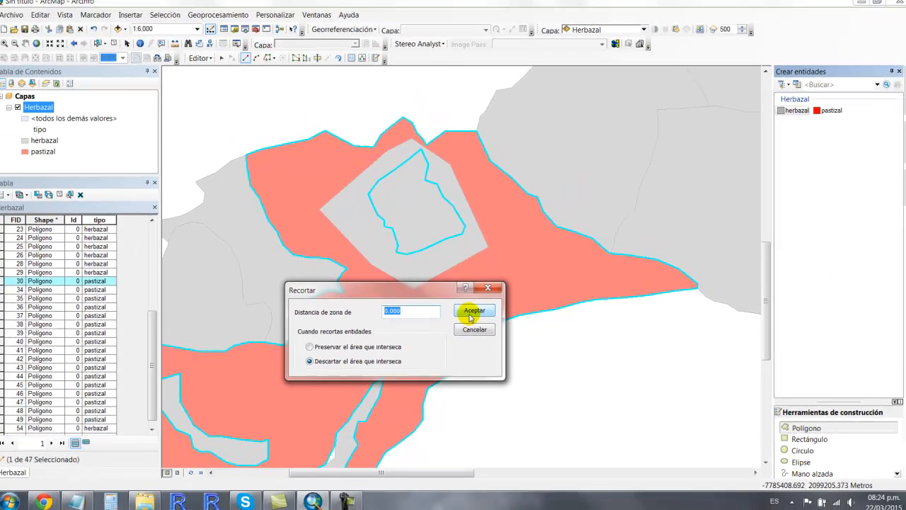
pyautogui.click(523, 315)
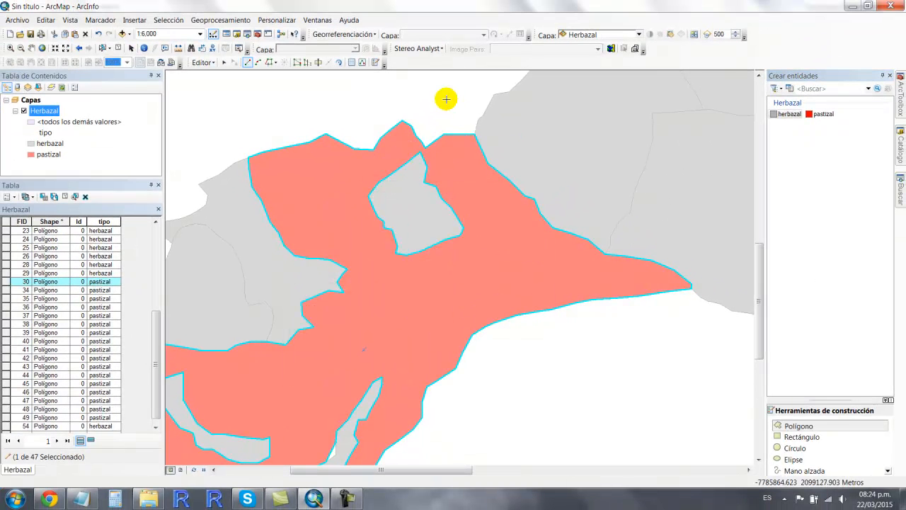
# Step: Select the clipped herbazal polygon inside the merged pastizal and examine closely how its edges fit the surrounding boundary
pyautogui.click(446, 100)
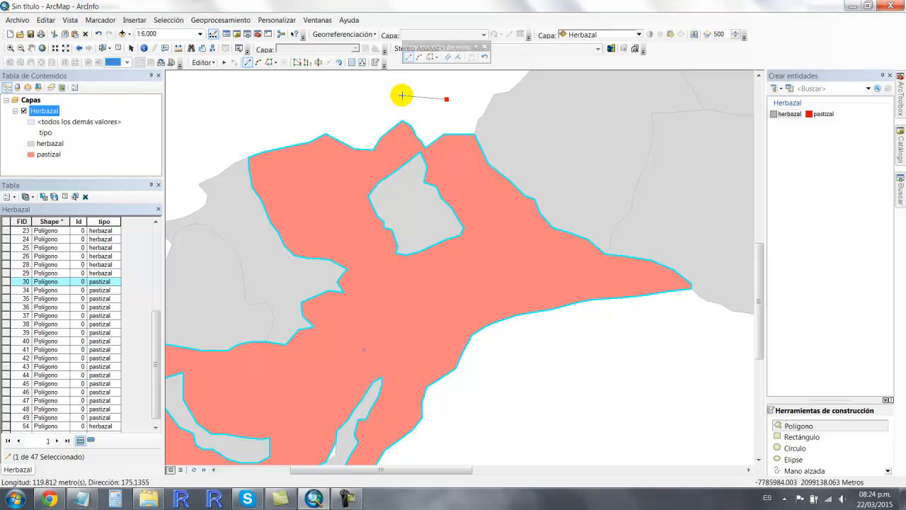
pyautogui.press('Escape')
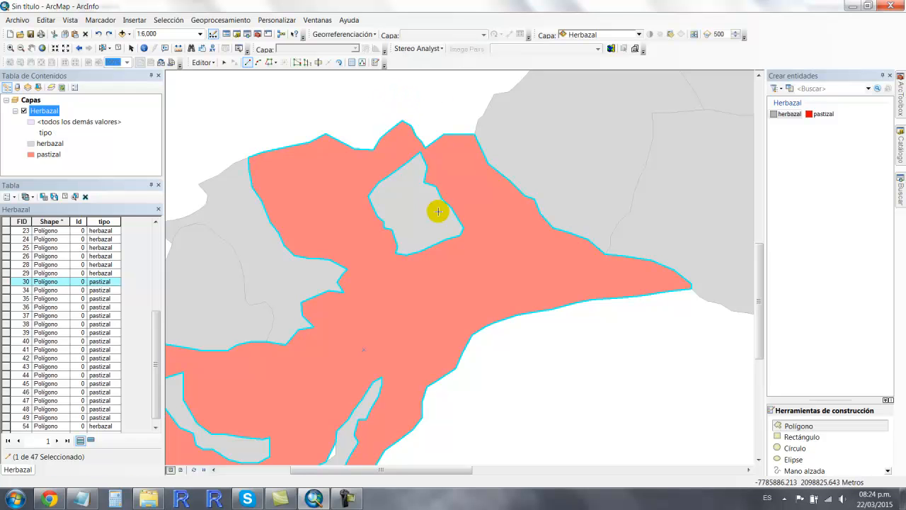
pyautogui.click(222, 62)
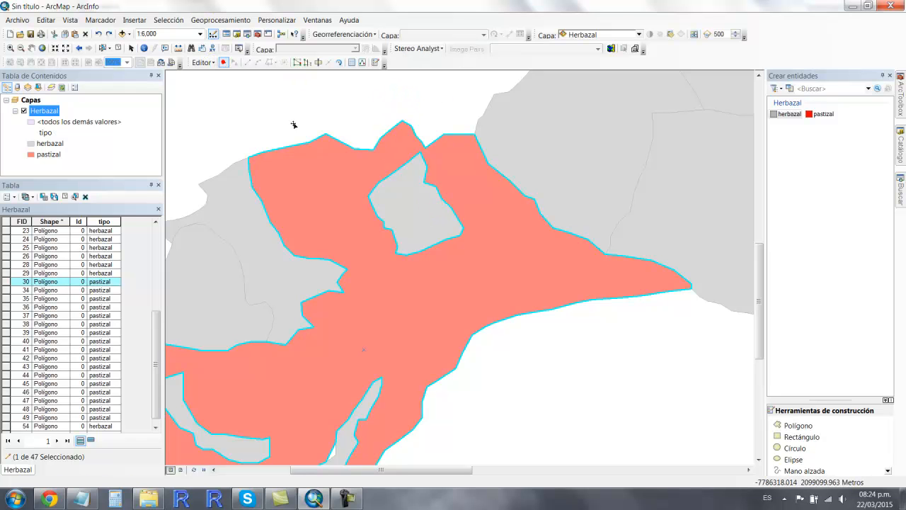
pyautogui.click(427, 216)
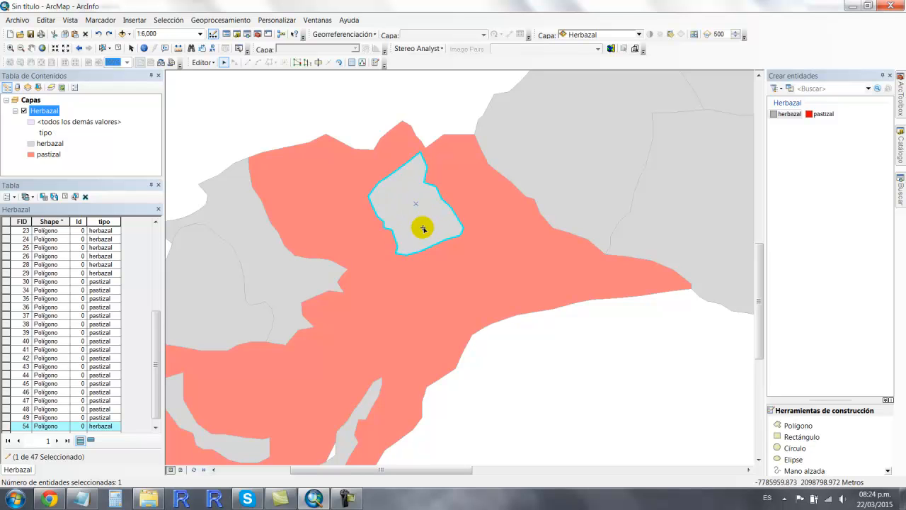
pyautogui.scroll(-2, 438, 194)
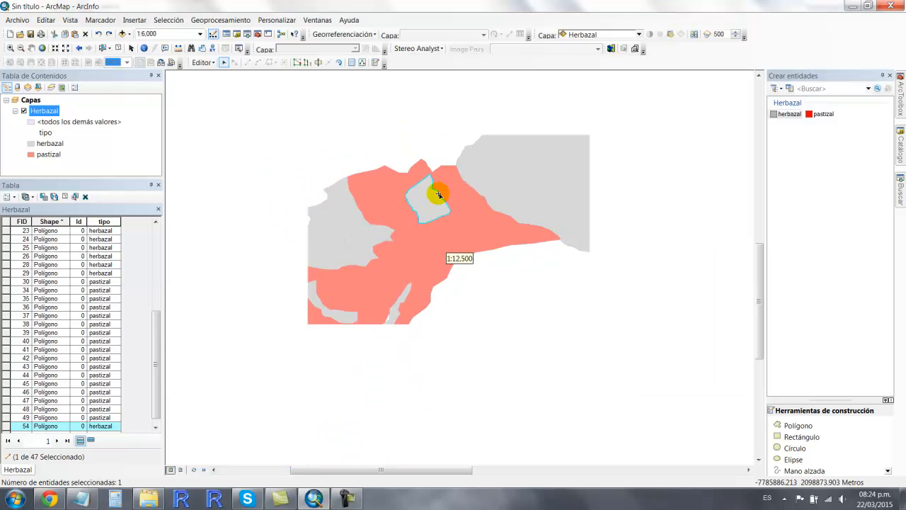
pyautogui.scroll(6, 438, 194)
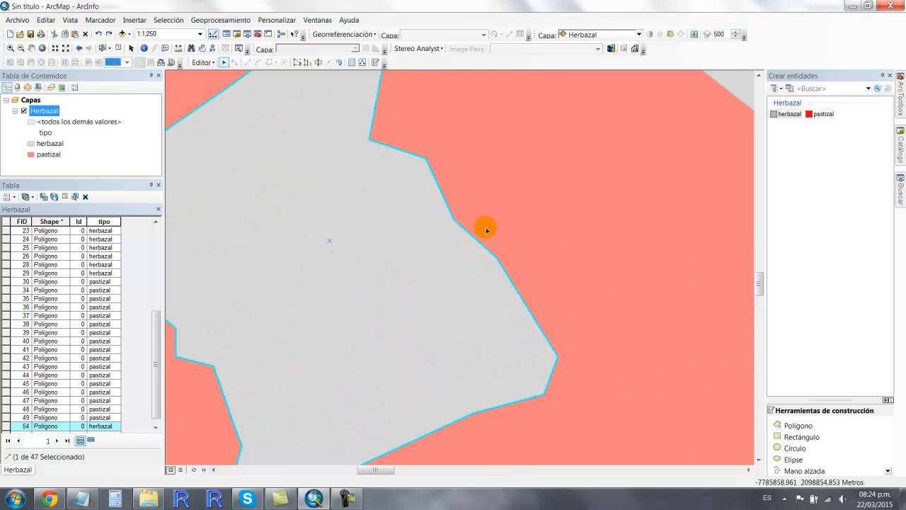
pyautogui.scroll(-5, 417, 192)
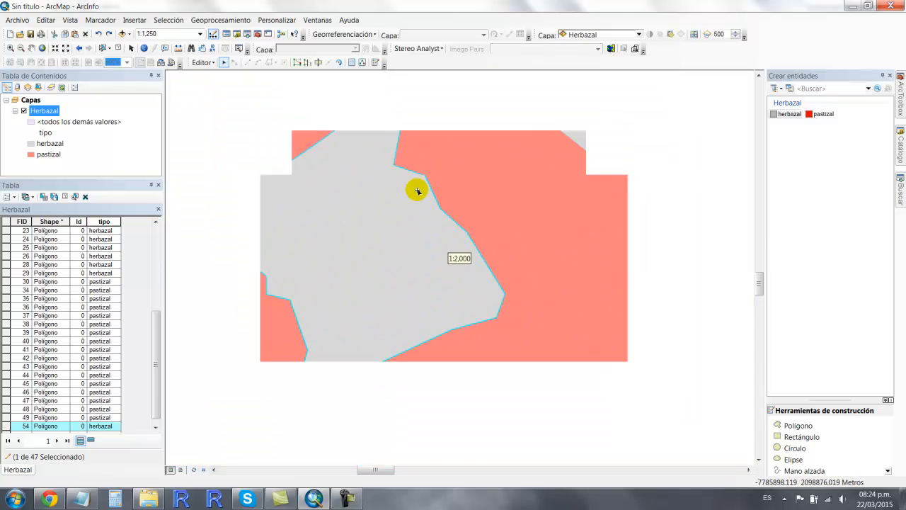
pyautogui.scroll(-3, 417, 191)
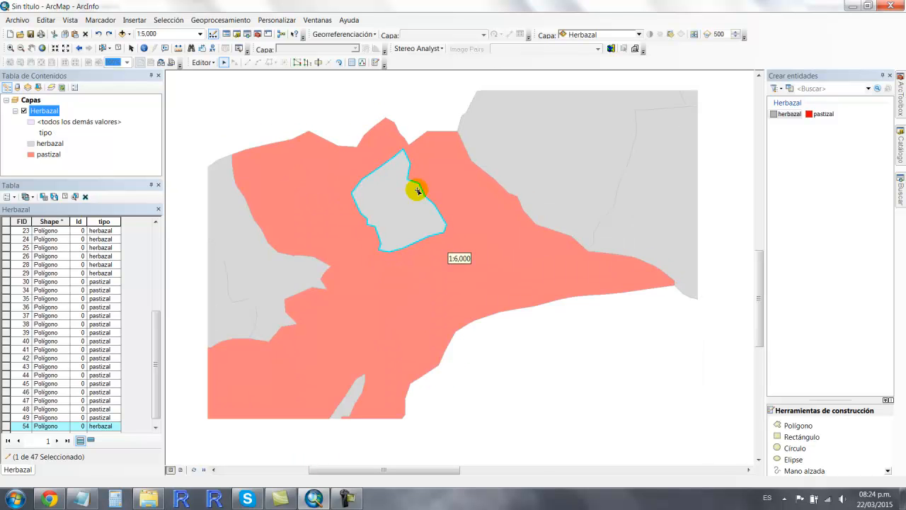
# Step: Examine the herbazal and pastizal borders at the southeastern end of the layer for gaps, at a scale of 1:2,500
pyautogui.click(214, 470)
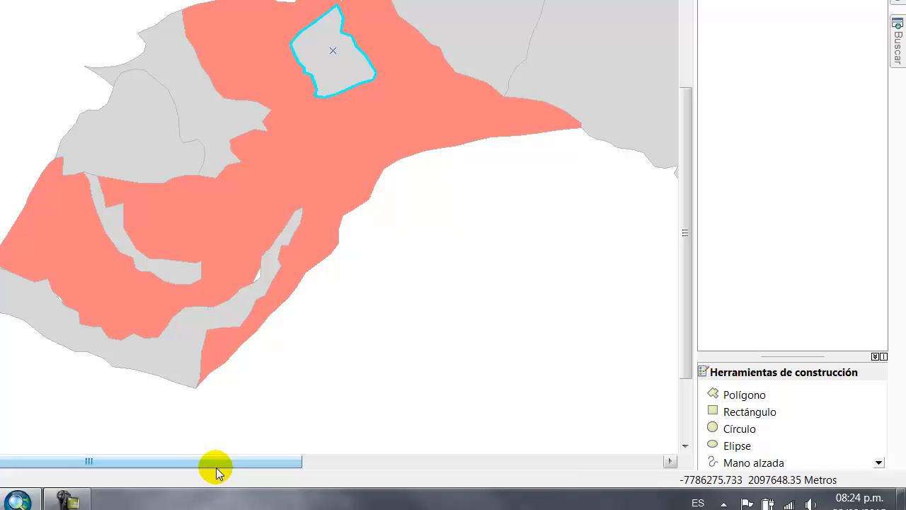
pyautogui.moveTo(222, 464); pyautogui.dragTo(603, 456)
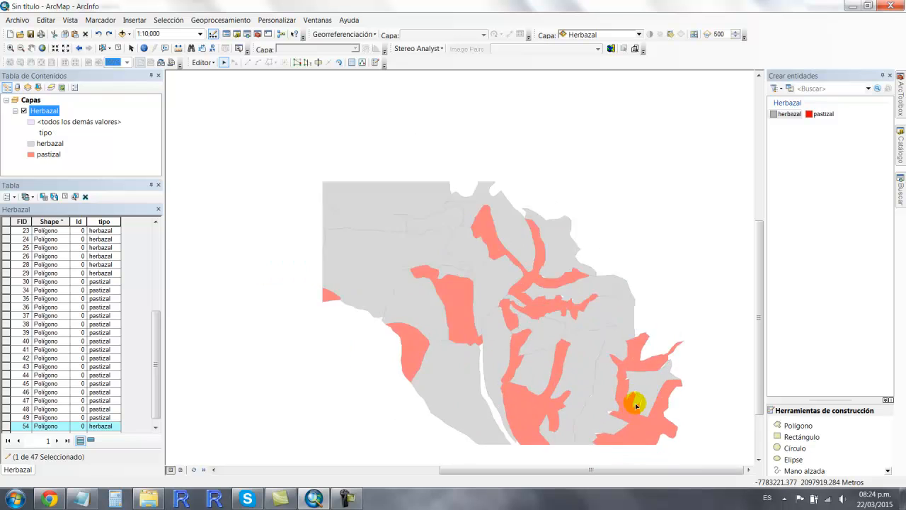
pyautogui.scroll(3, 613, 396)
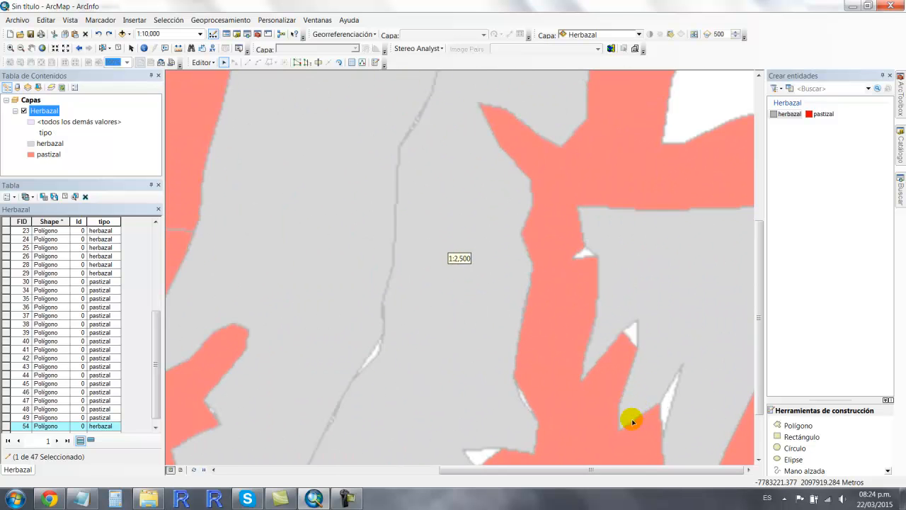
pyautogui.click(748, 469)
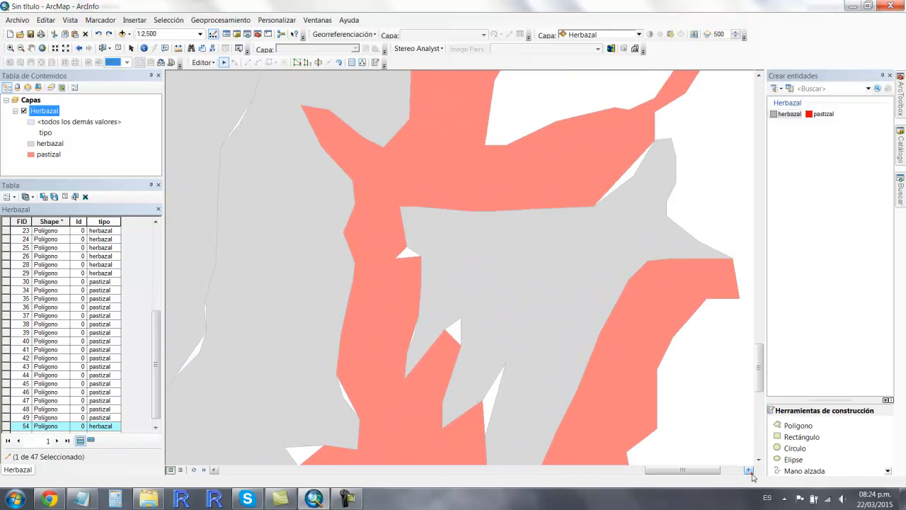
pyautogui.click(748, 469)
pyautogui.click(759, 458)
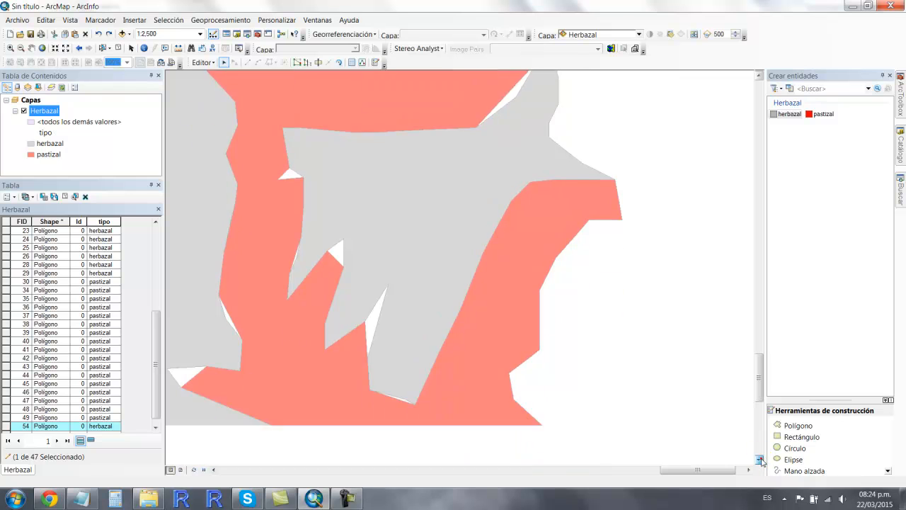
pyautogui.click(758, 459)
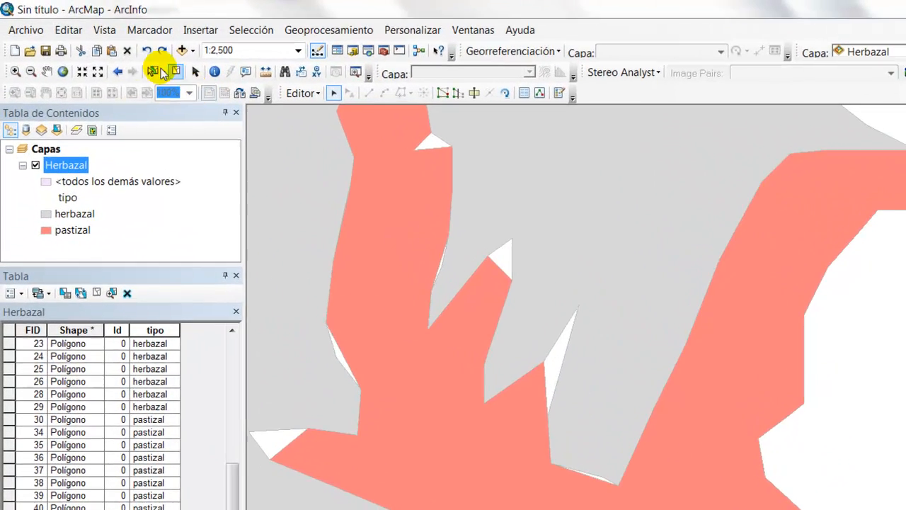
# Step: Inspect the gaps around the herbazal polygon enclosed by the southeastern pastizal at 1:3,000, select that polygon, and clear the selection
pyautogui.click(30, 72)
pyautogui.click(497, 243)
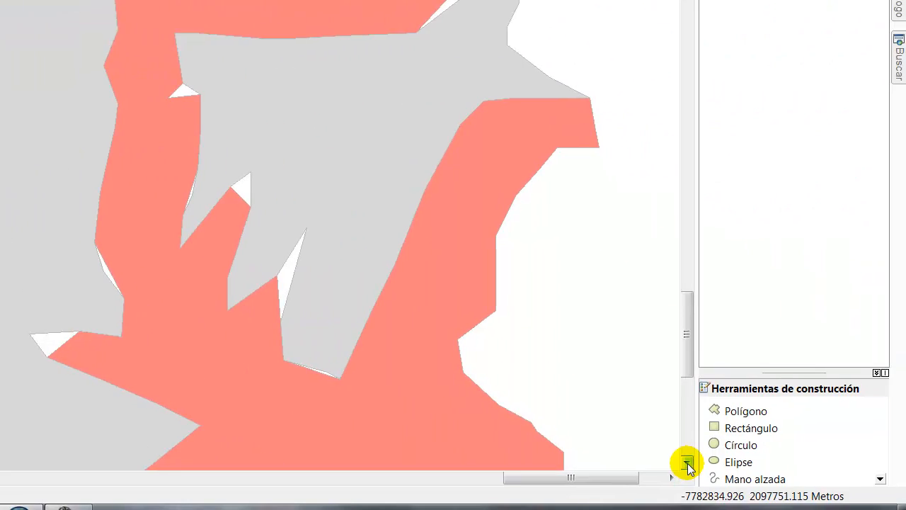
pyautogui.click(686, 463)
pyautogui.click(686, 463)
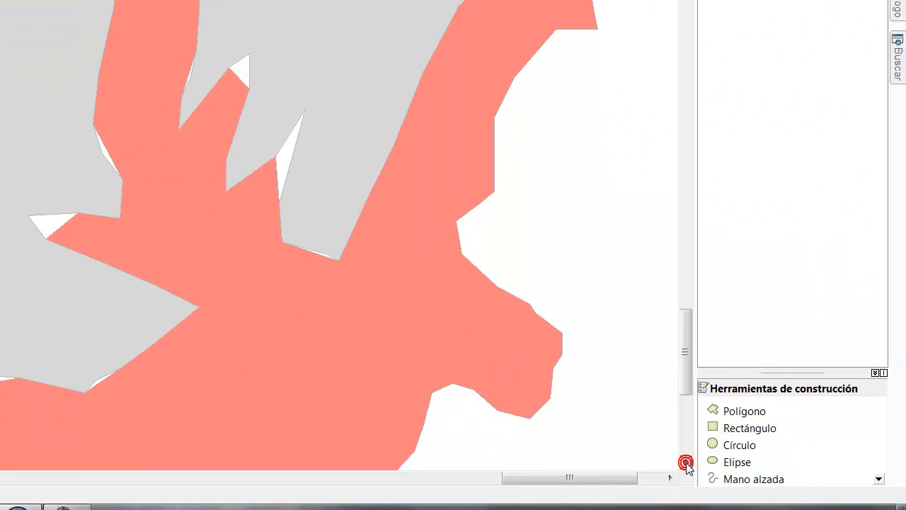
pyautogui.click(686, 463)
pyautogui.click(686, 463)
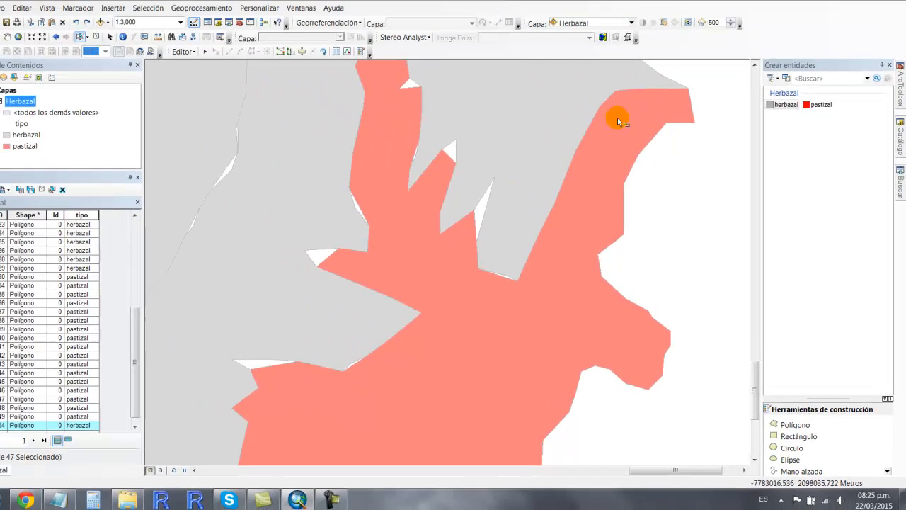
pyautogui.click(756, 63)
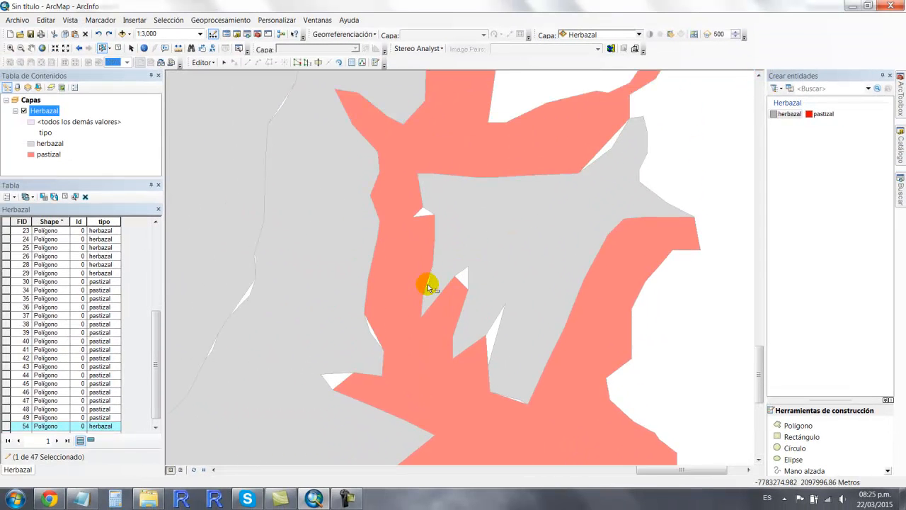
pyautogui.click(532, 243)
pyautogui.click(699, 158)
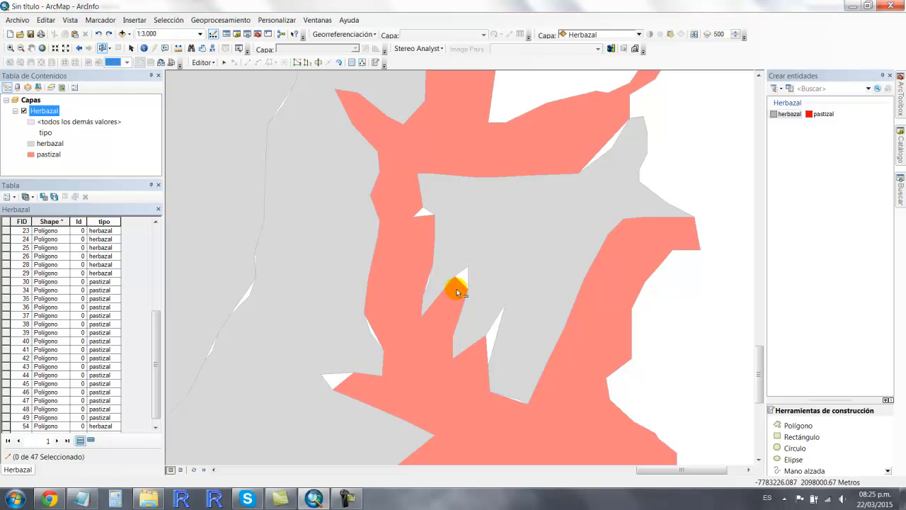
# Step: Select the pastizal polygon surrounding the enclosed herbazal and display its vertices for editing
pyautogui.click(413, 363)
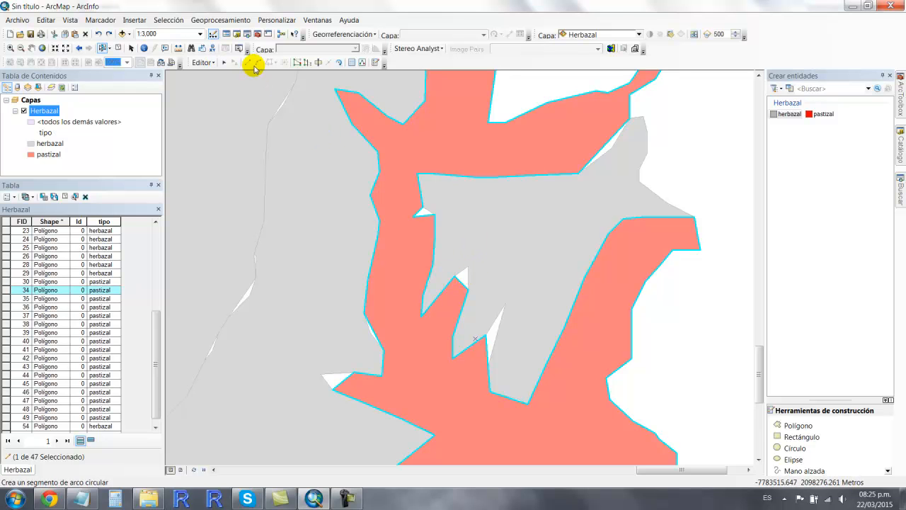
pyautogui.click(240, 50)
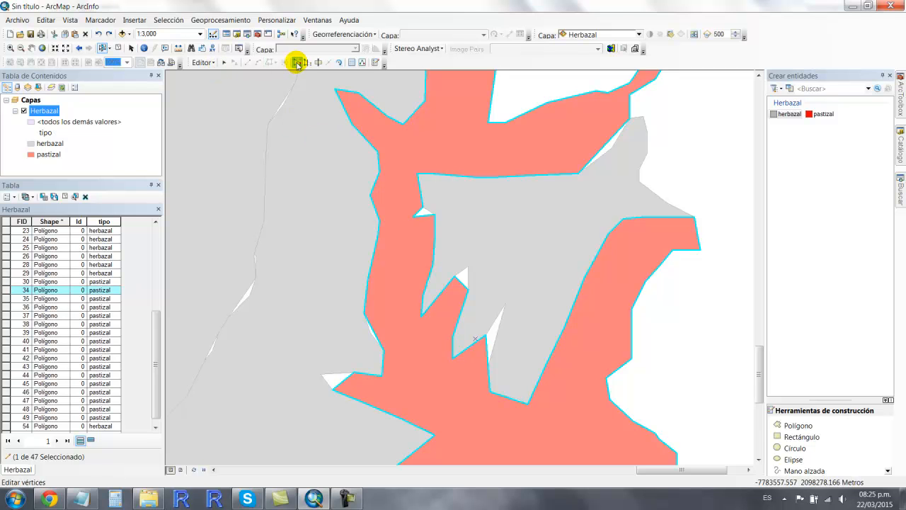
pyautogui.click(296, 63)
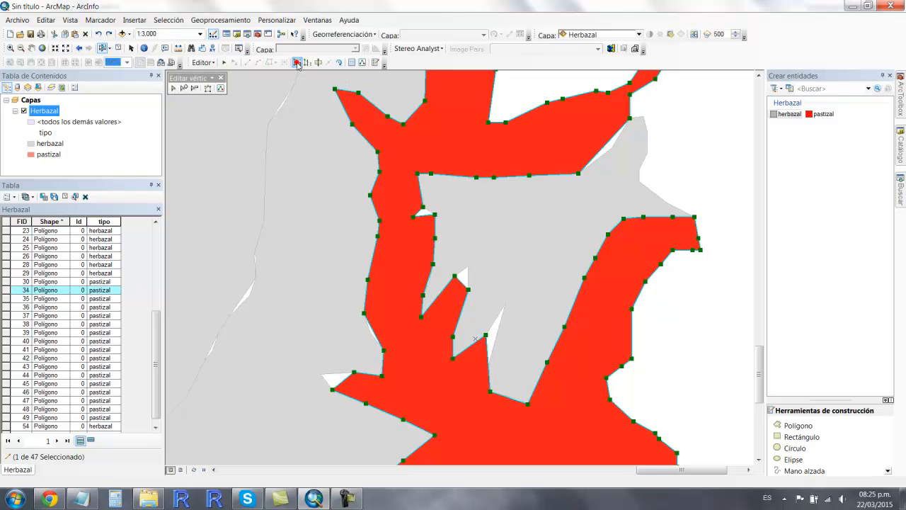
pyautogui.click(404, 212)
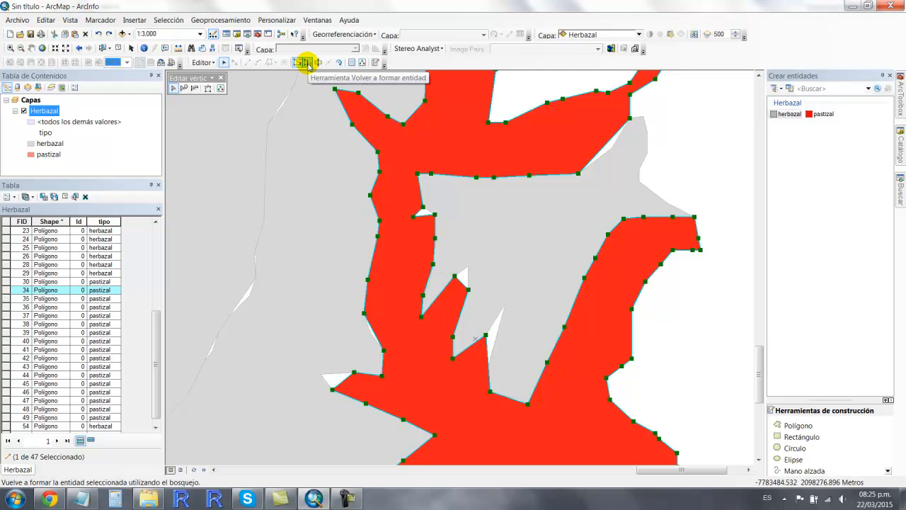
# Step: Try to reshape the pastizal border through the herbazal vertices to cover the small triangular gap, and undo the reshape
pyautogui.click(305, 63)
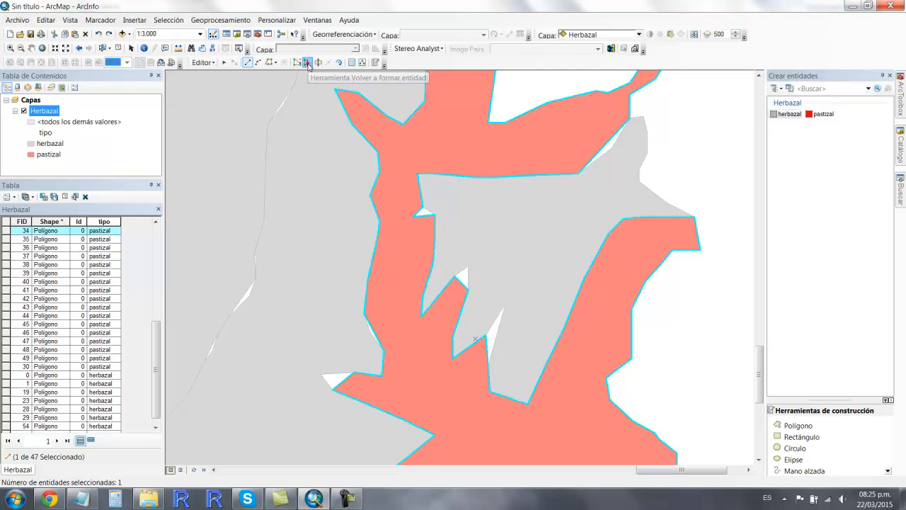
pyautogui.click(468, 291)
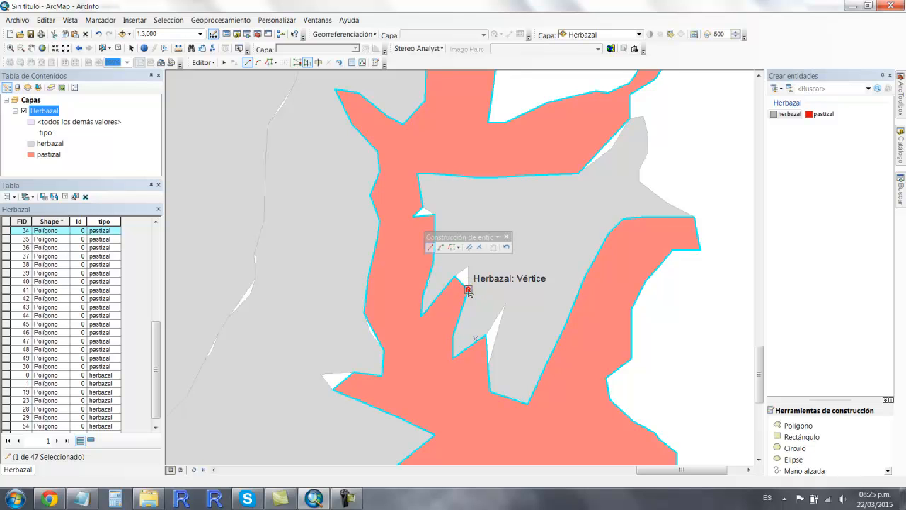
pyautogui.click(468, 266)
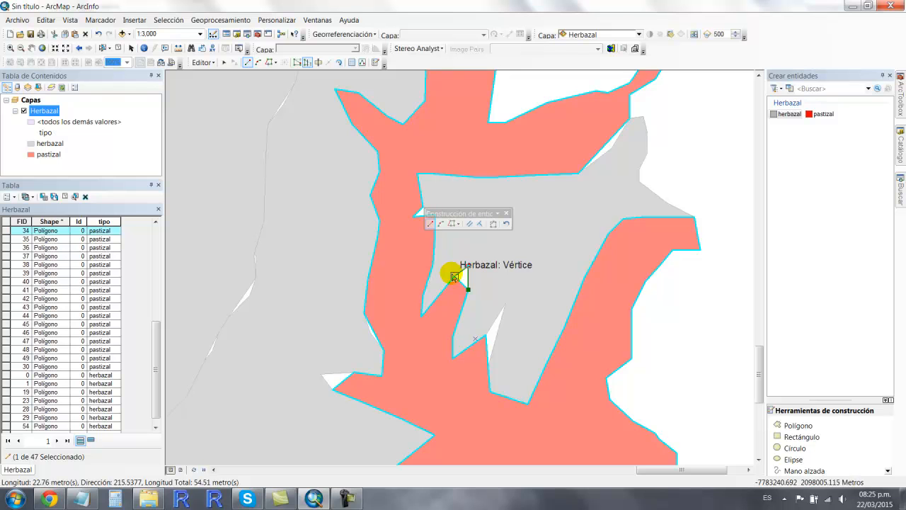
pyautogui.click(454, 276)
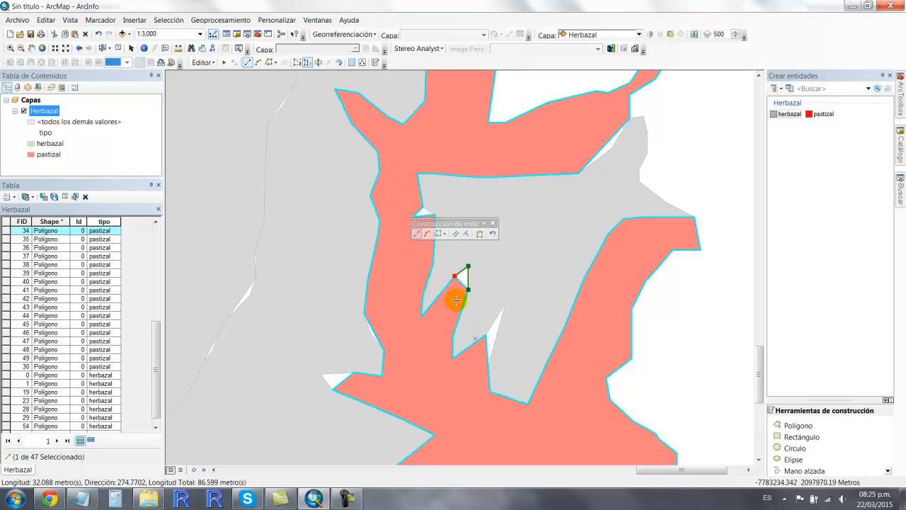
pyautogui.doubleClick(456, 300)
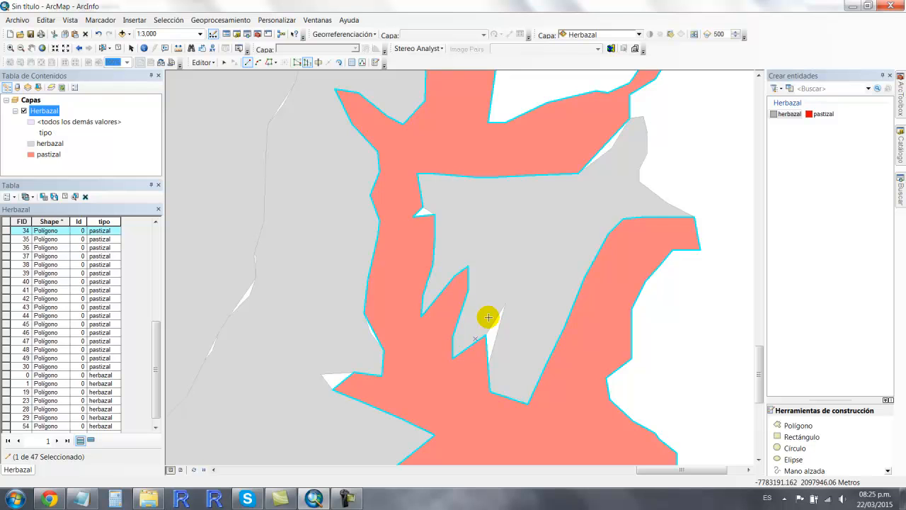
pyautogui.click(479, 283)
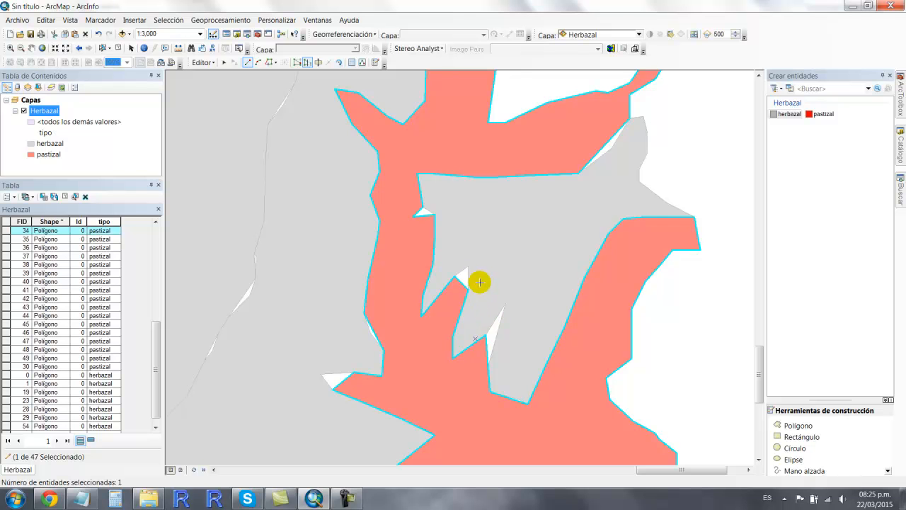
# Step: Review the snapping tolerance and snap tip settings in the snapping options, and leave them without applying changes
pyautogui.click(204, 63)
pyautogui.moveTo(229, 228)
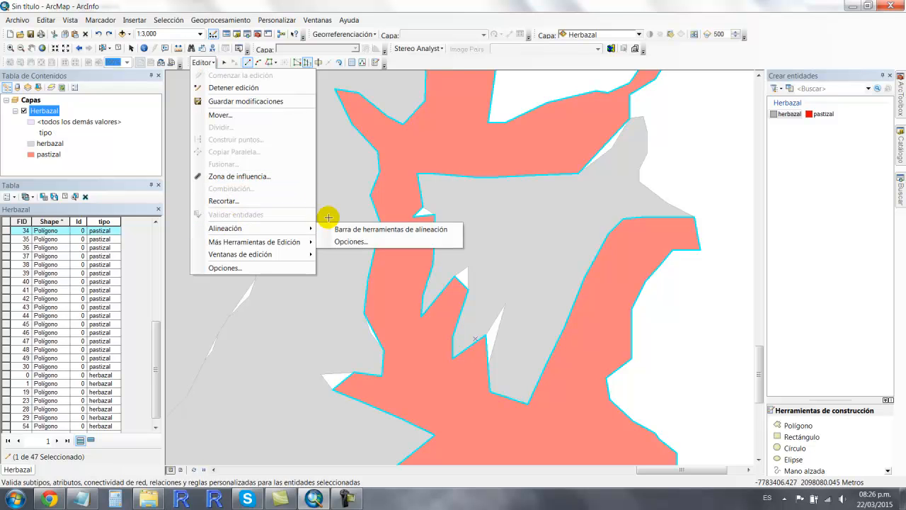
pyautogui.moveTo(278, 251)
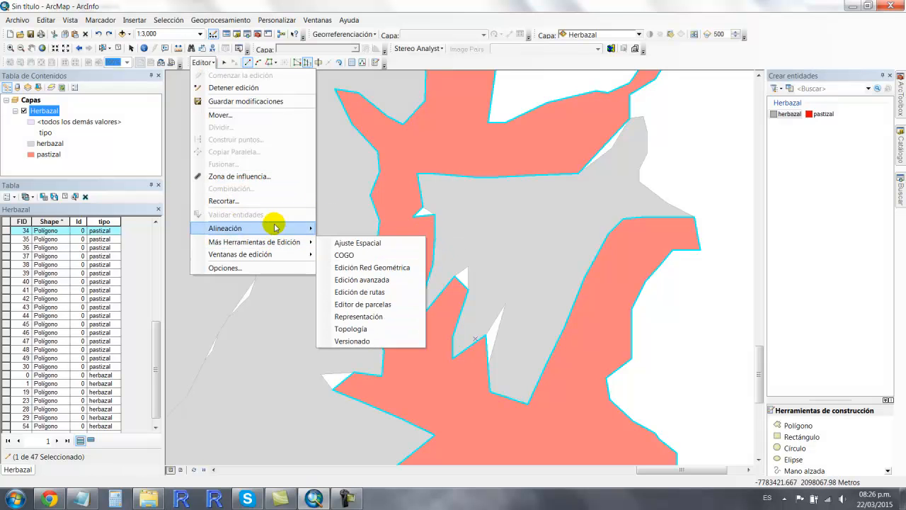
pyautogui.moveTo(274, 229)
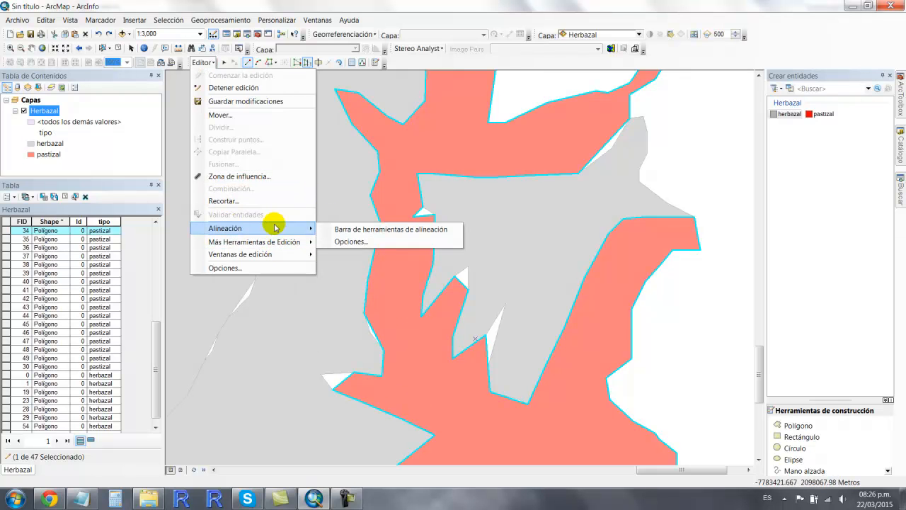
pyautogui.click(350, 241)
pyautogui.click(431, 177)
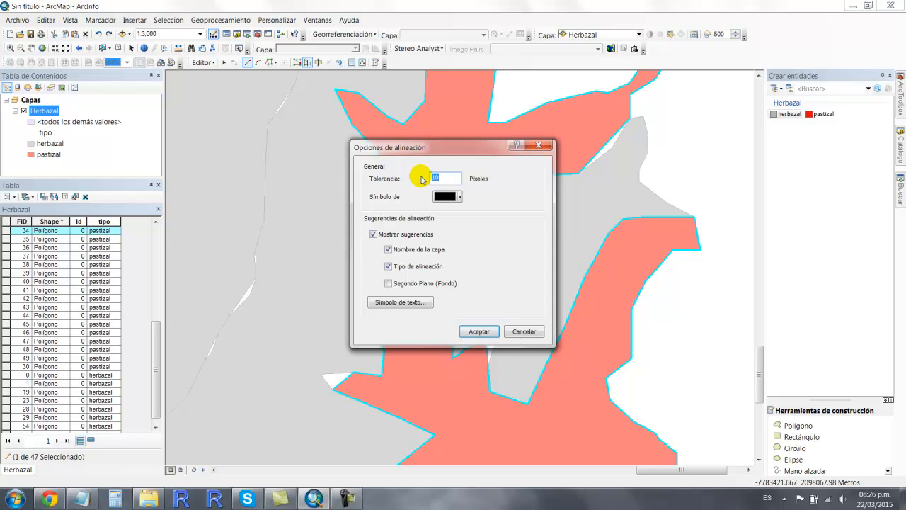
pyautogui.click(522, 332)
# Step: Show the snapping toolbar docked beside the Editor toolbar and leave only vertex snapping active
pyautogui.click(203, 62)
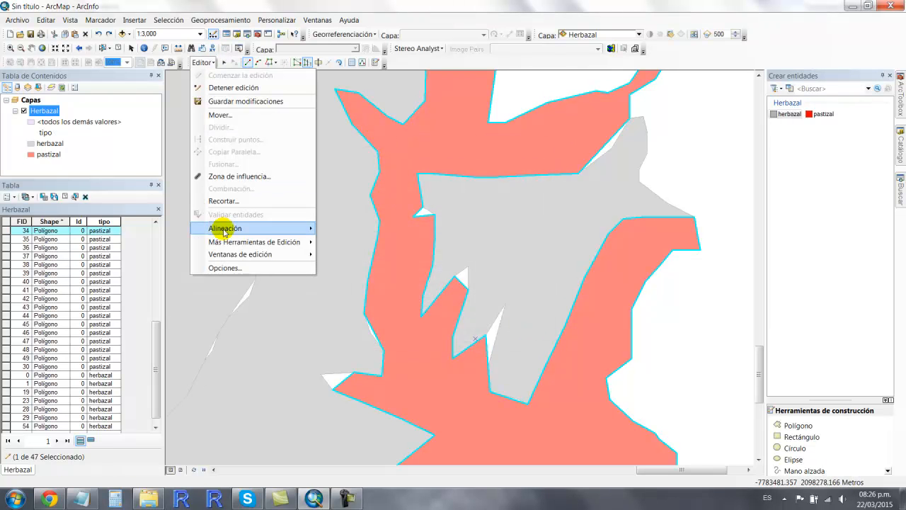
pyautogui.moveTo(225, 228)
pyautogui.click(358, 228)
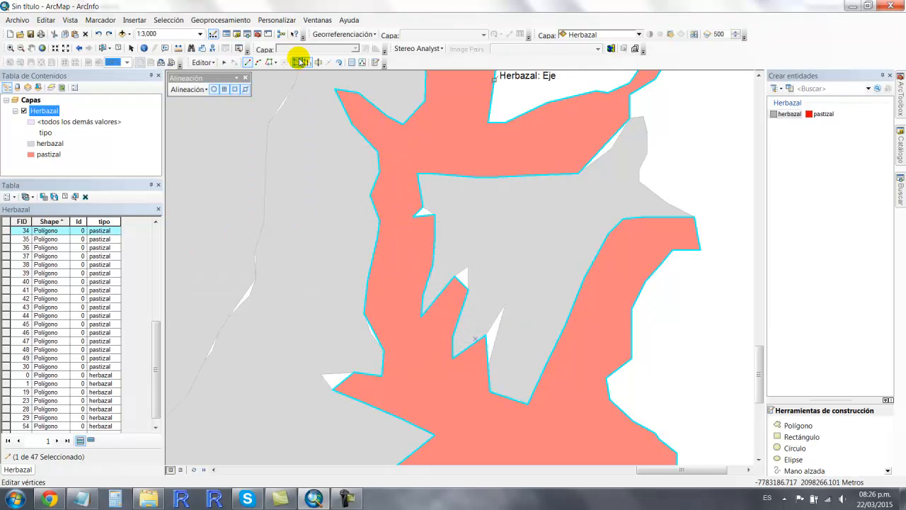
pyautogui.moveTo(188, 78); pyautogui.dragTo(412, 62)
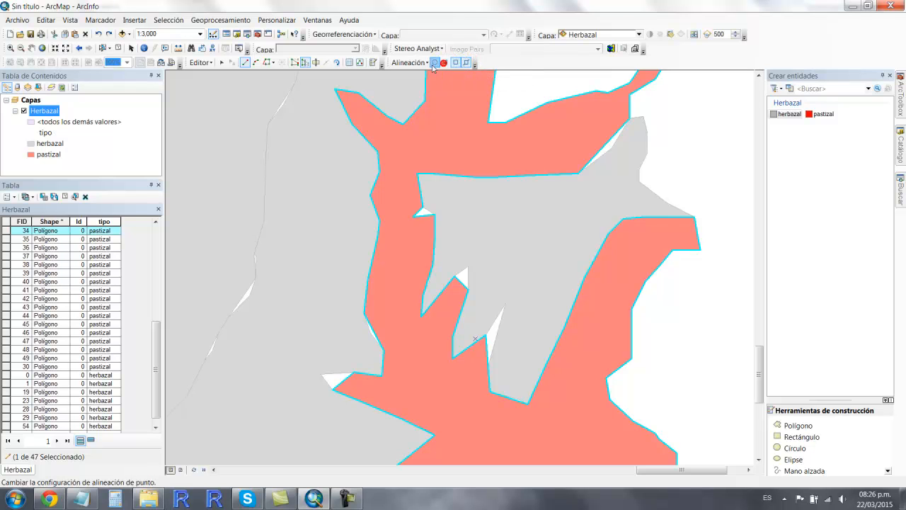
pyautogui.click(467, 65)
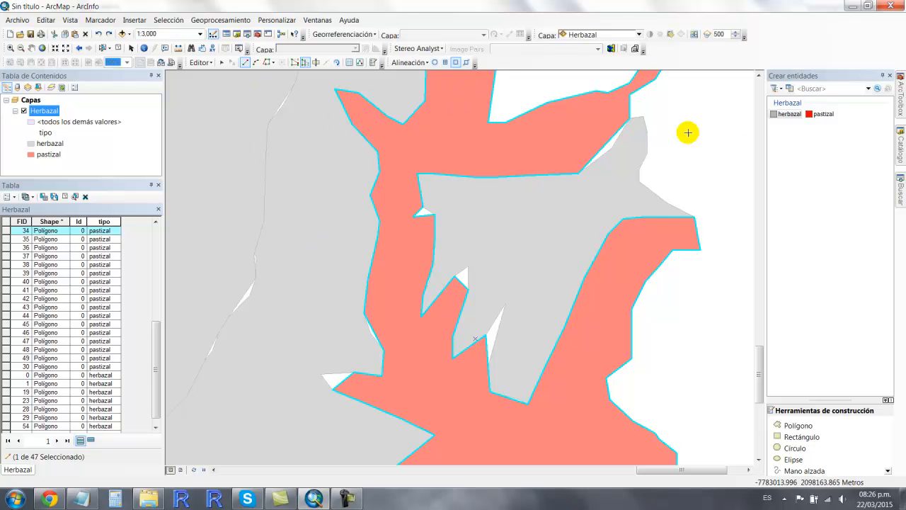
# Step: Try to reshape the selected pastizal across the small triangular gap with only vertex snapping, and undo the result
pyautogui.click(787, 114)
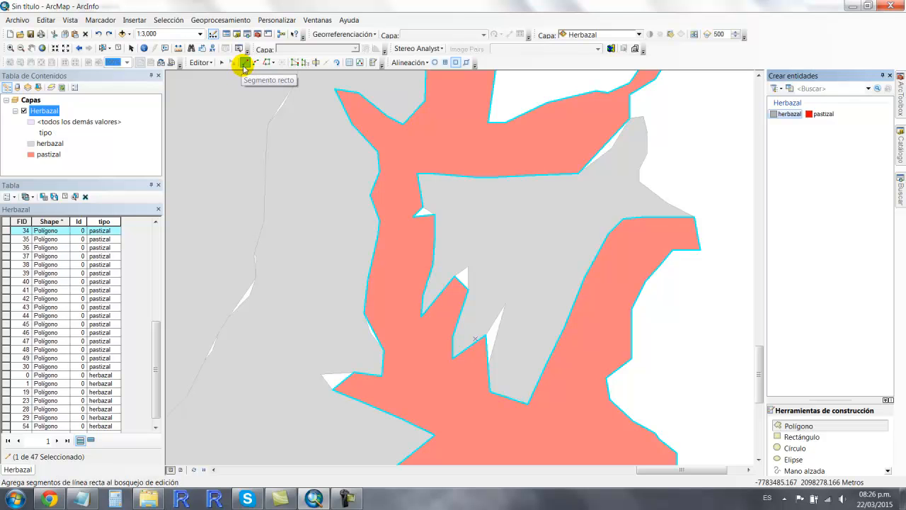
pyautogui.click(306, 64)
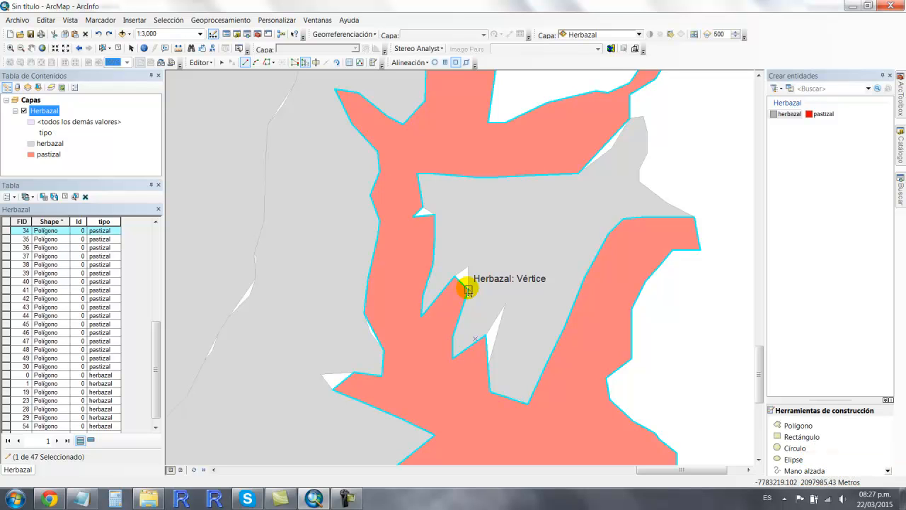
pyautogui.click(468, 289)
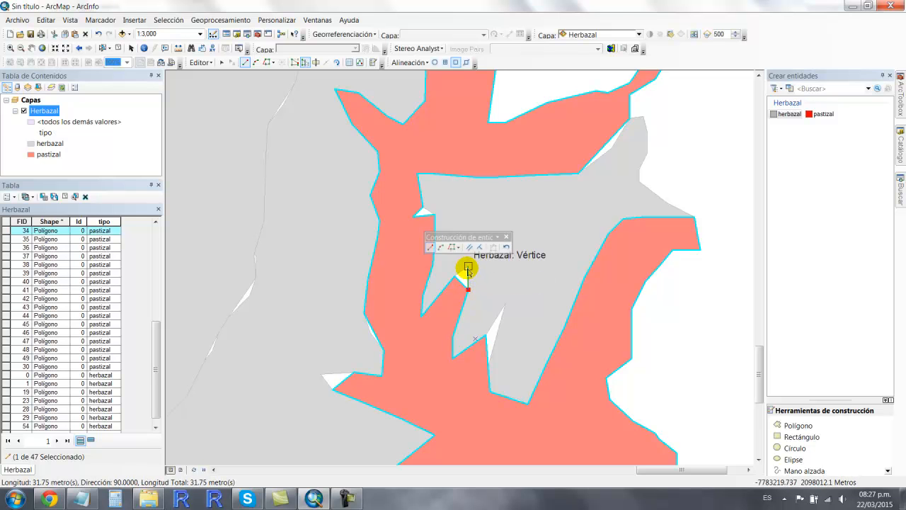
pyautogui.click(468, 267)
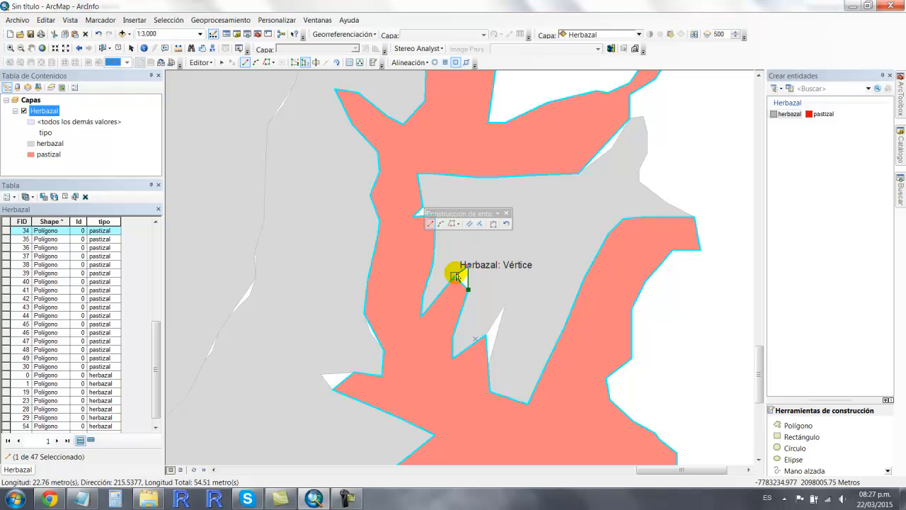
pyautogui.click(455, 276)
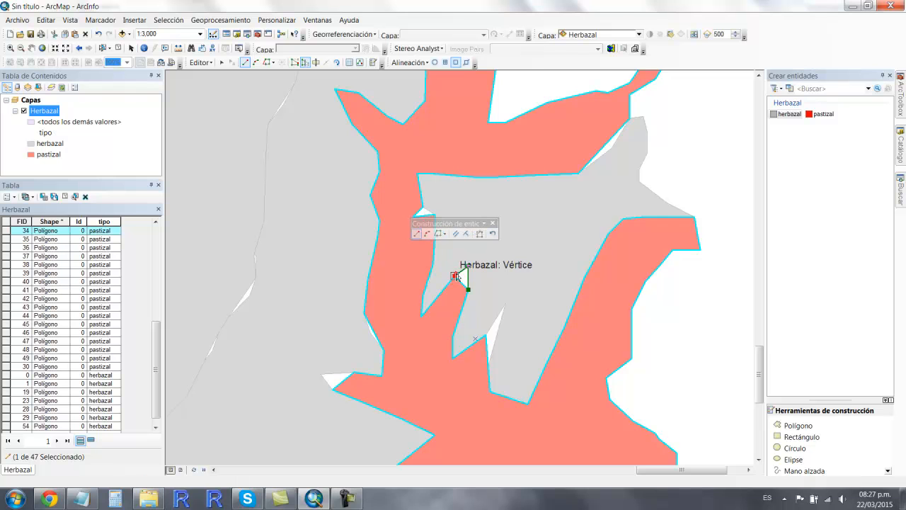
pyautogui.doubleClick(435, 319)
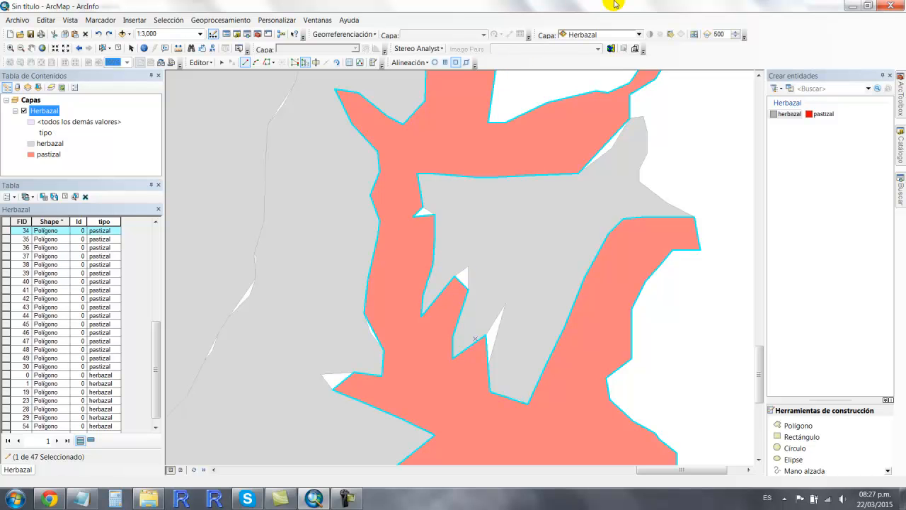
# Step: Turn on edge snapping, reshape the pastizal border through the vertices of the small triangular gap to fill it, and finish the sketch
pyautogui.click(466, 63)
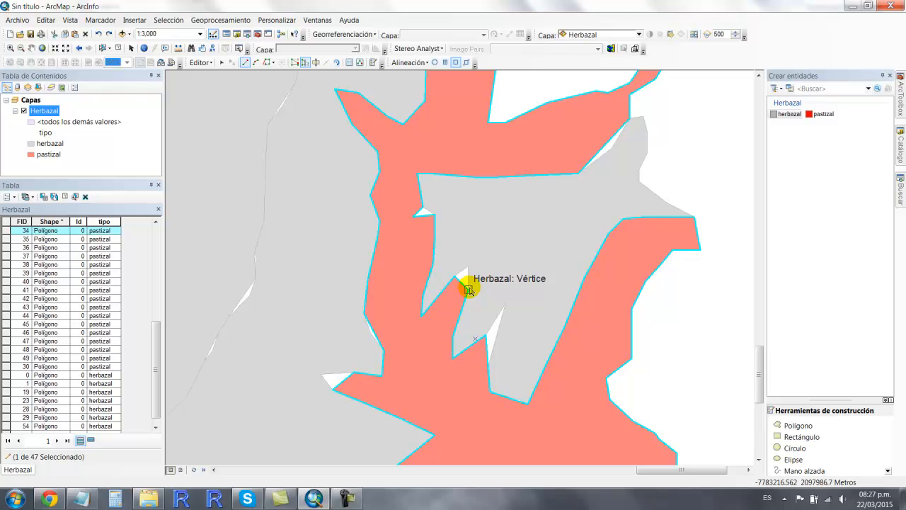
pyautogui.click(465, 62)
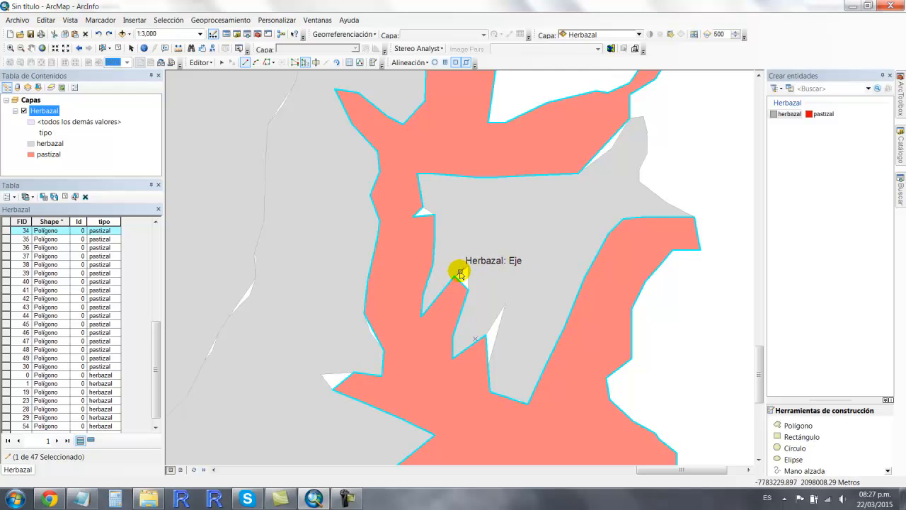
pyautogui.click(302, 64)
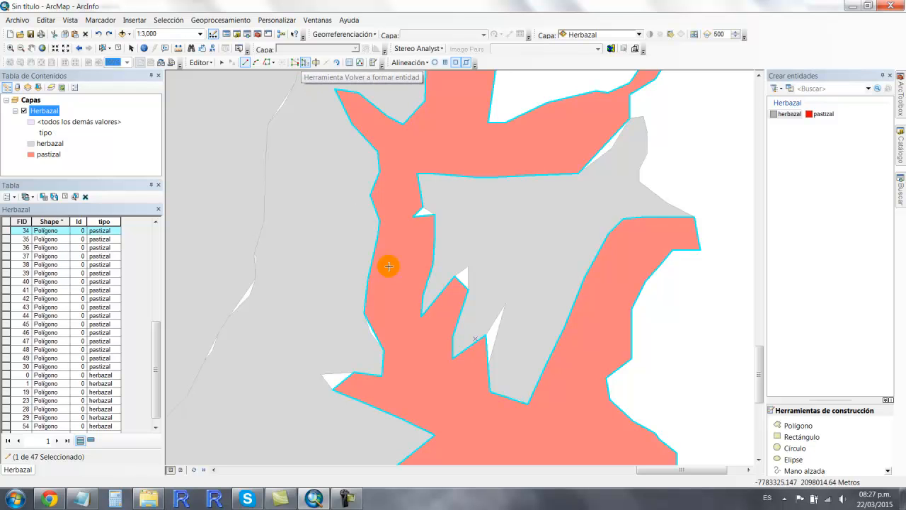
pyautogui.click(467, 288)
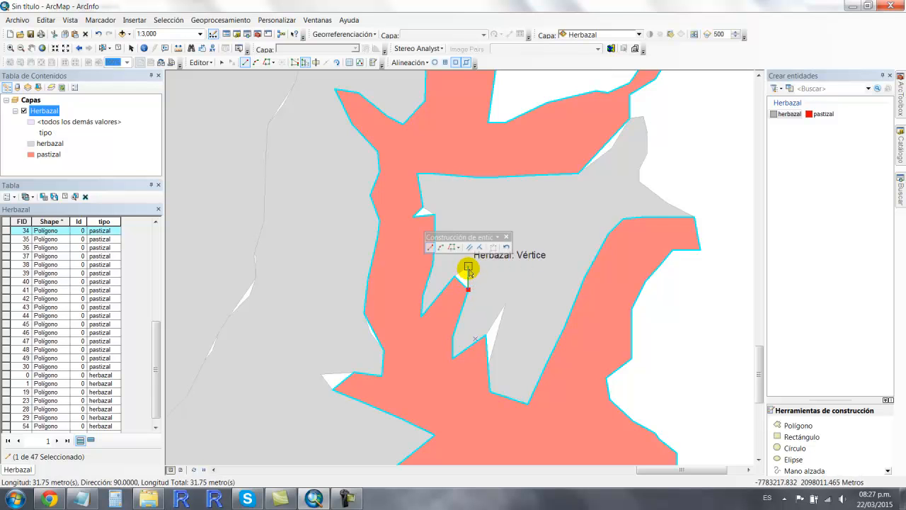
pyautogui.click(468, 267)
pyautogui.click(454, 273)
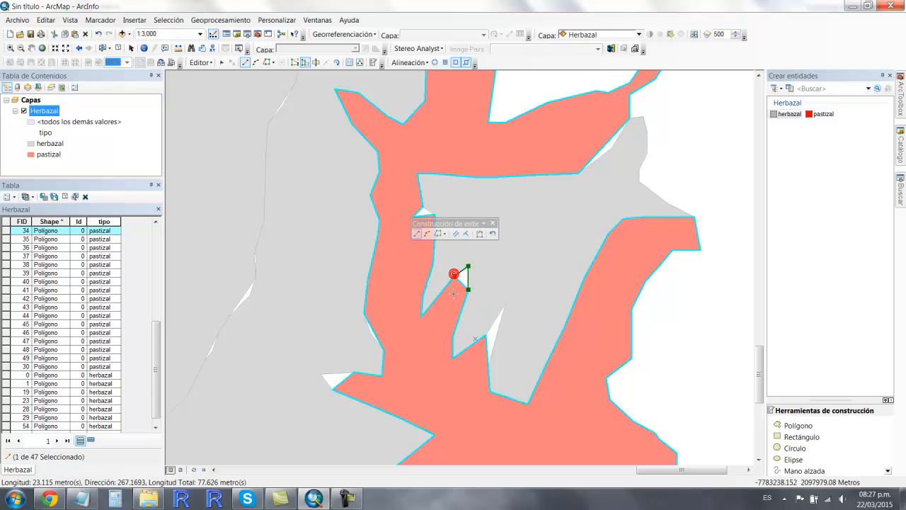
pyautogui.rightClick(454, 294)
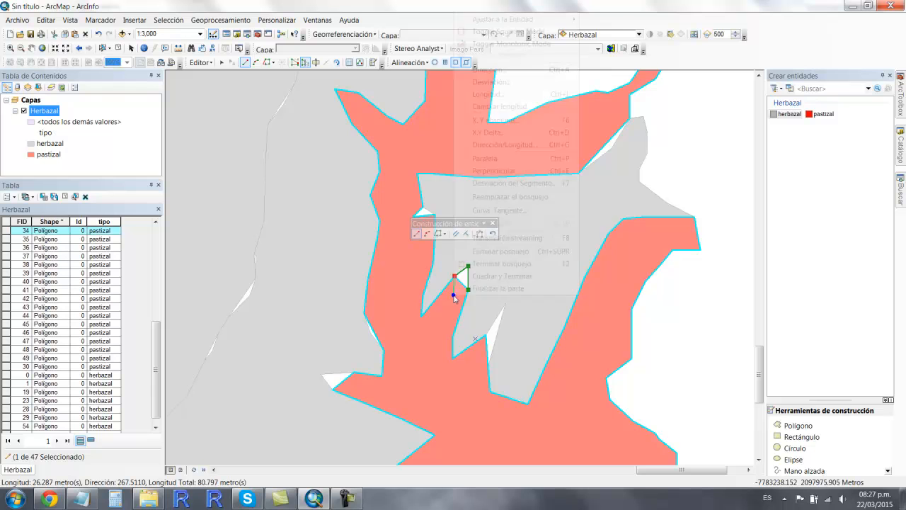
pyautogui.click(488, 265)
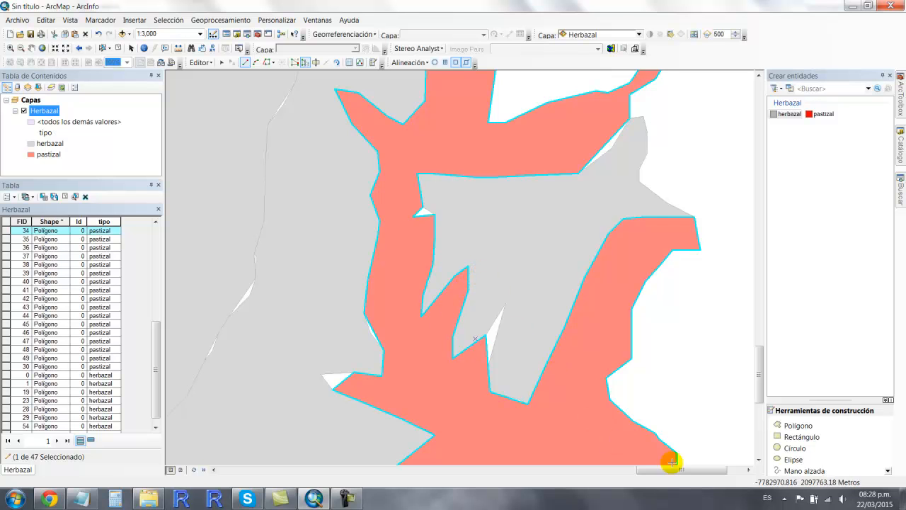
# Step: Check the extent of the herbazal polygon enclosed by the pastizal toward the east and select that polygon
pyautogui.click(749, 470)
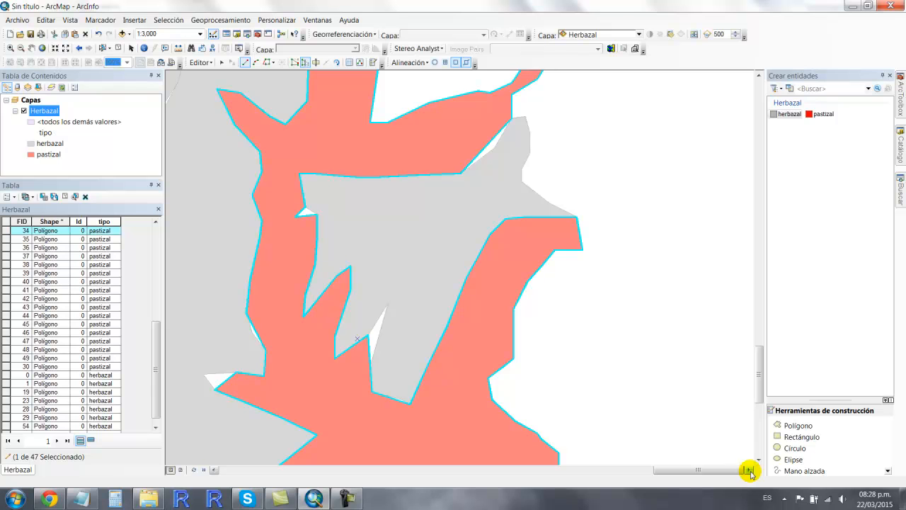
pyautogui.click(750, 470)
pyautogui.click(749, 470)
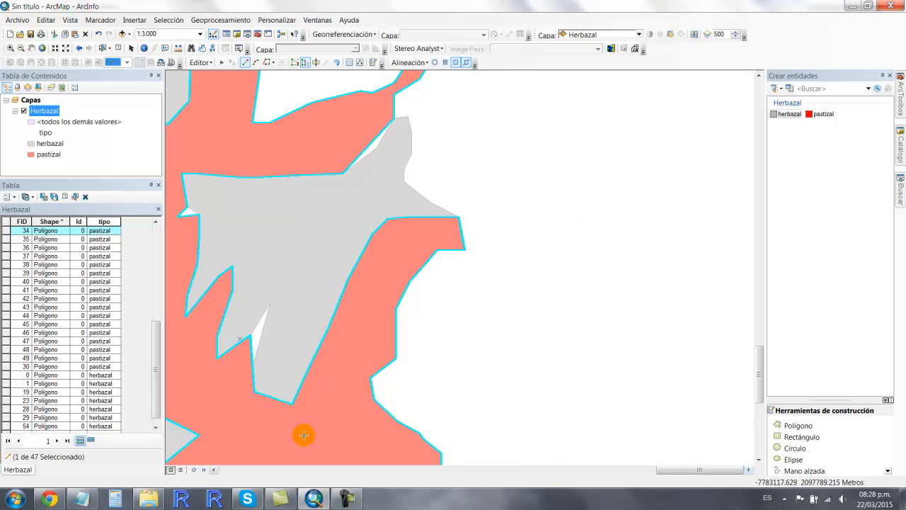
pyautogui.click(213, 469)
pyautogui.click(213, 470)
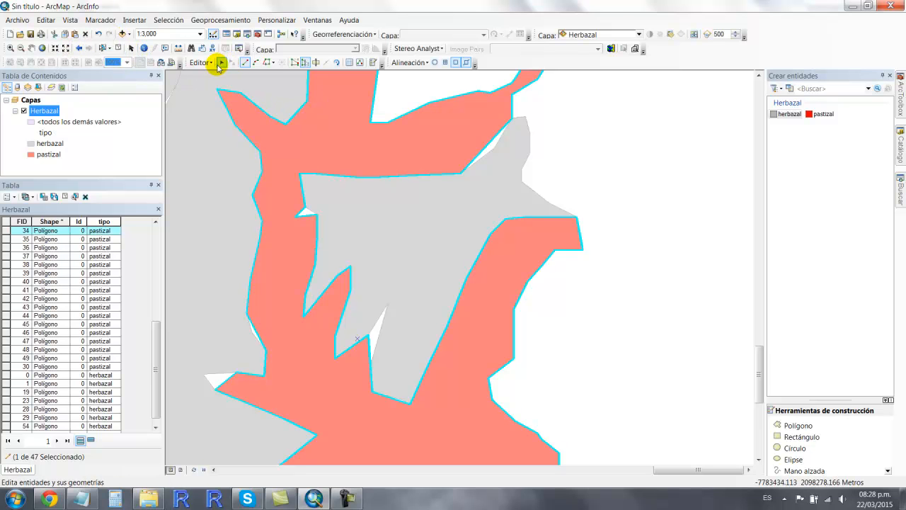
pyautogui.click(221, 63)
pyautogui.click(422, 196)
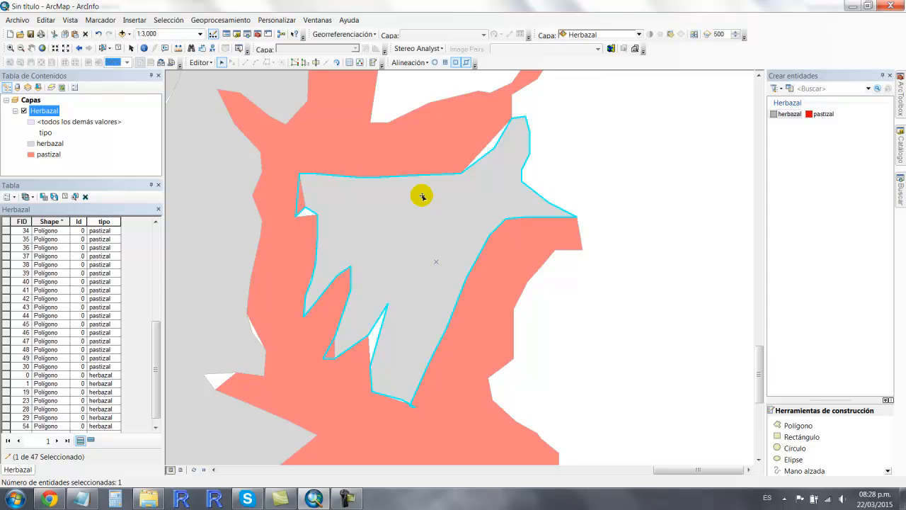
# Step: Delete the selected herbazal polygon enclosed by the pastizal so the area can be redrawn
pyautogui.press('Delete')
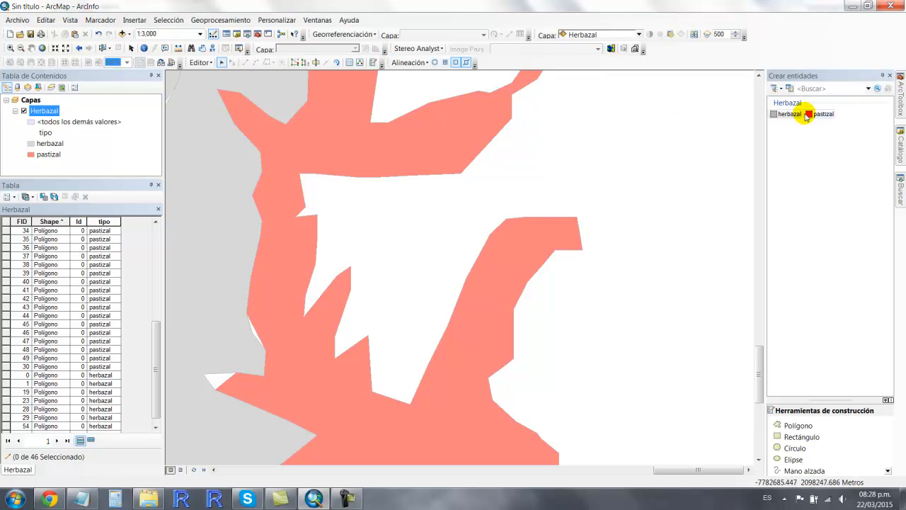
pyautogui.click(779, 114)
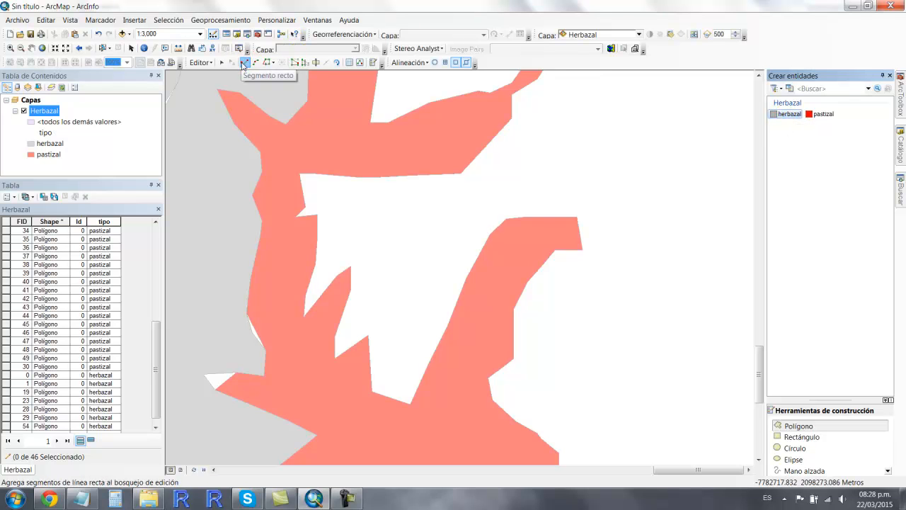
pyautogui.click(244, 63)
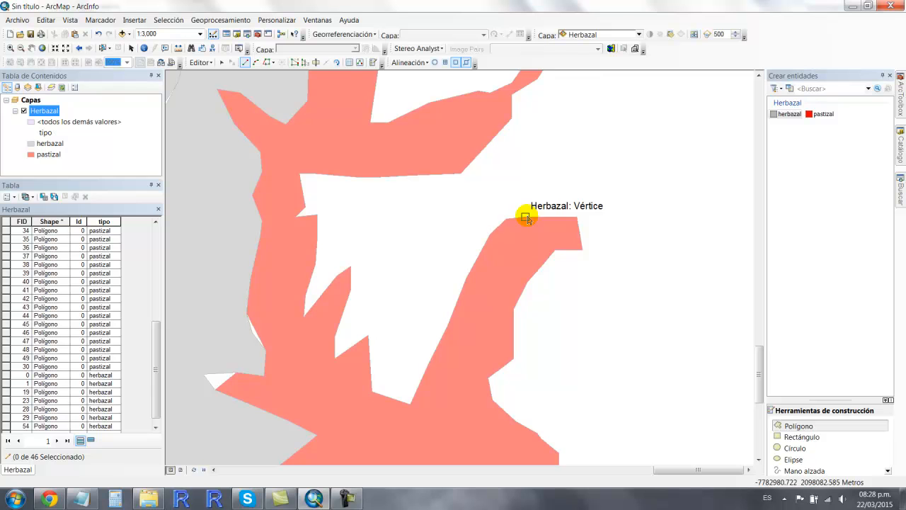
pyautogui.click(525, 217)
pyautogui.click(506, 215)
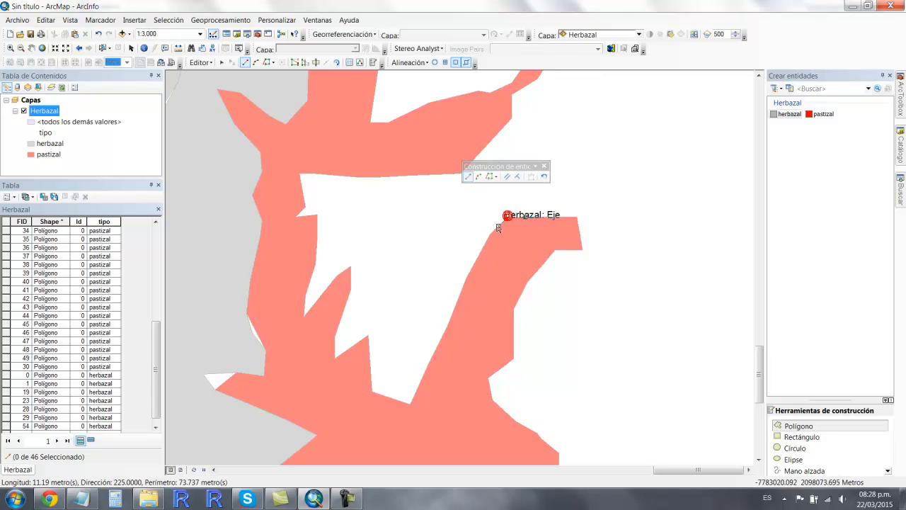
pyautogui.click(490, 234)
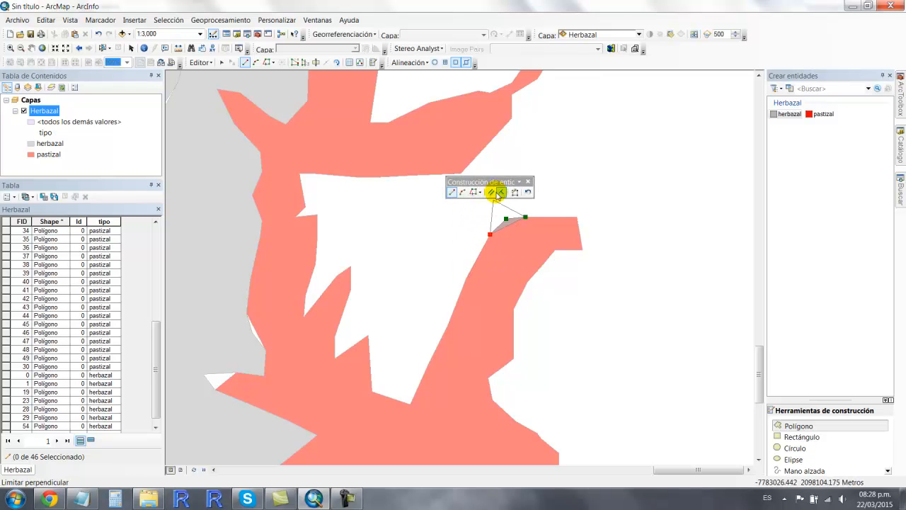
pyautogui.hotkey('ctrl', 'z')
pyautogui.hotkey('ctrl', 'z')
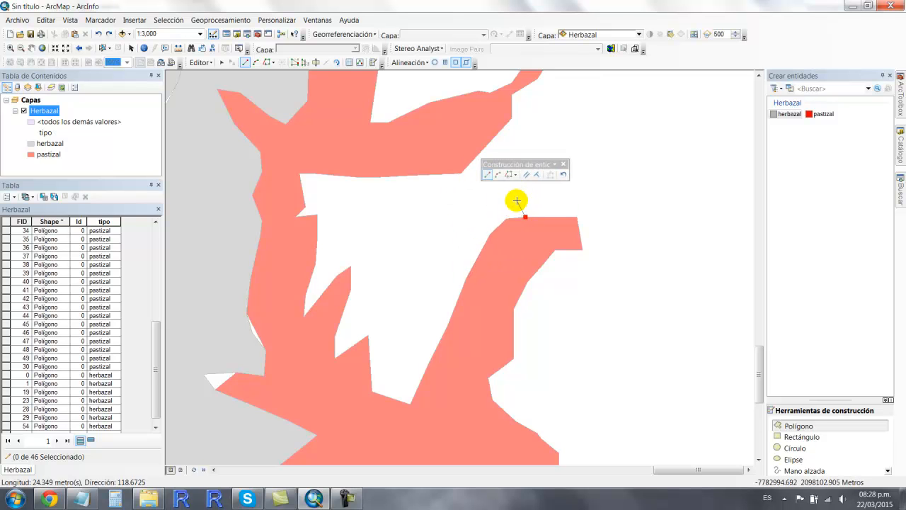
pyautogui.hotkey('ctrl', 'z')
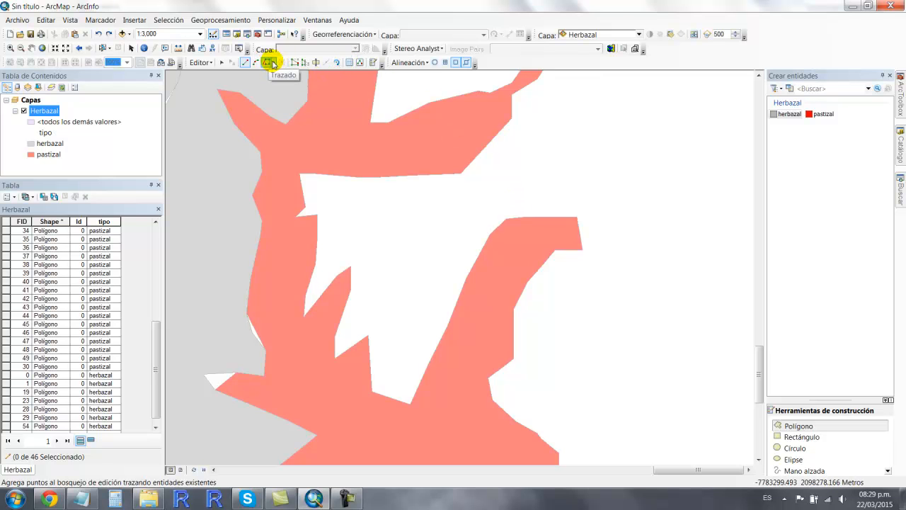
pyautogui.click(222, 63)
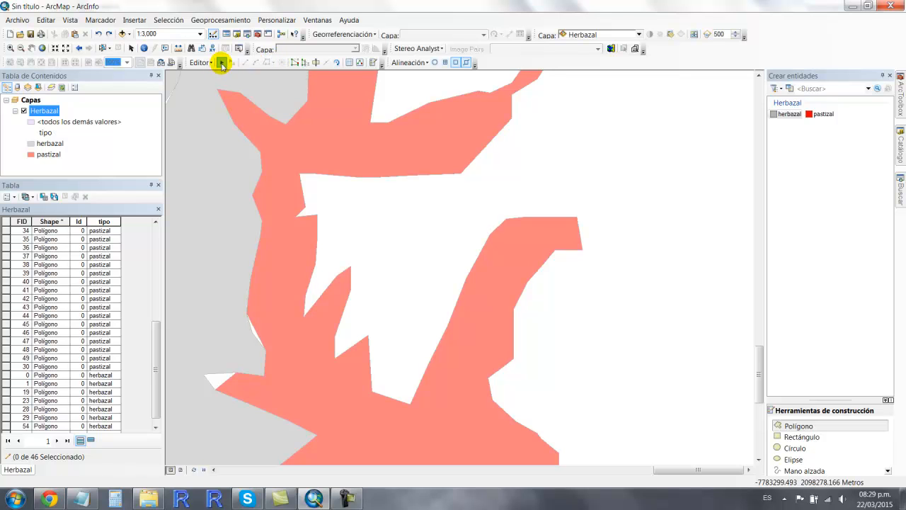
# Step: Start a new herbazal polygon and trace it with the Trace tool along the pastizal's inner border, from the southeastern arm to the northern arm
pyautogui.click(778, 114)
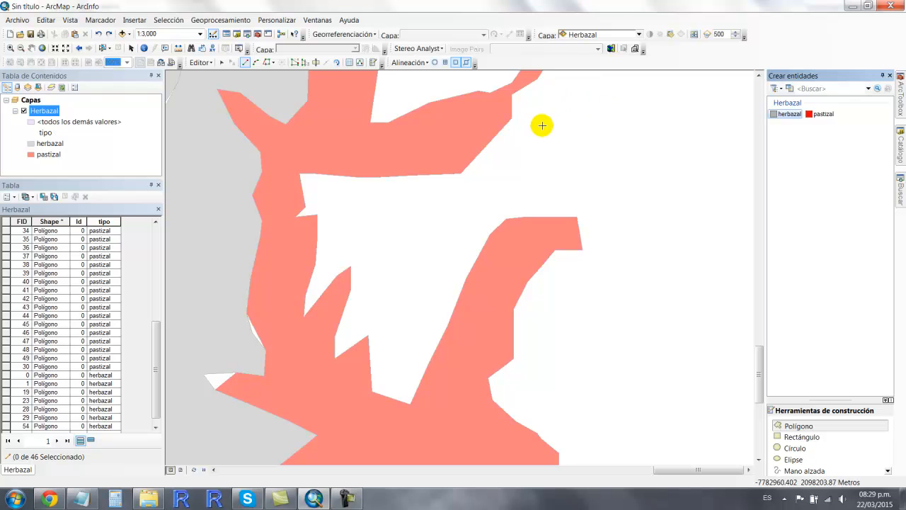
pyautogui.click(268, 63)
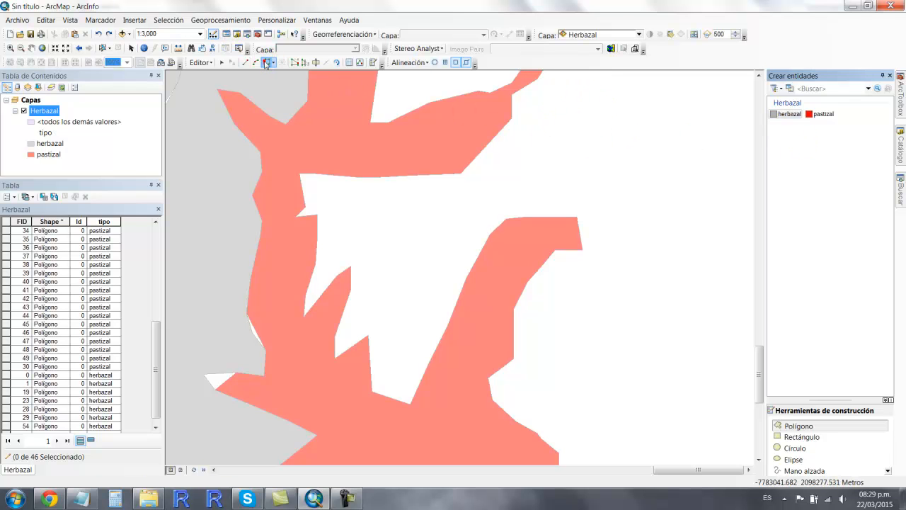
pyautogui.click(524, 217)
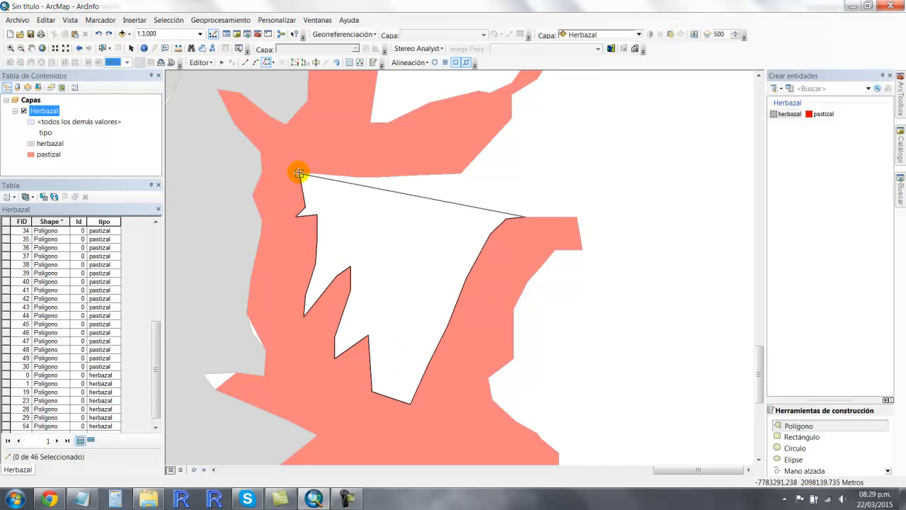
pyautogui.click(474, 163)
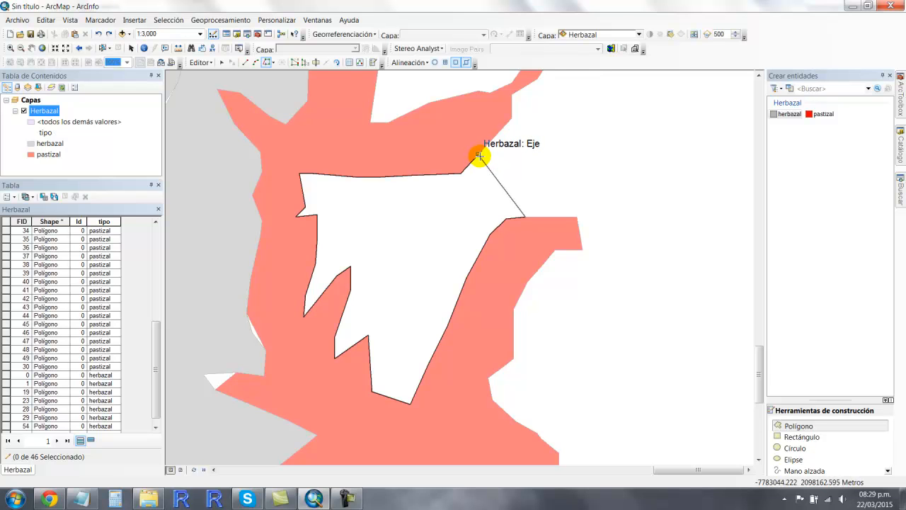
pyautogui.click(478, 155)
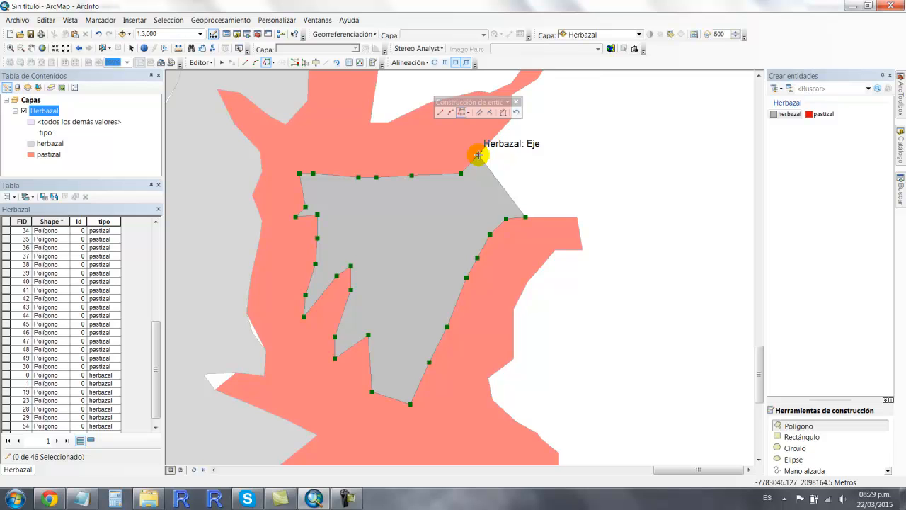
# Step: Close the open eastern side of the traced herbazal with a curved run of straight segments and finish the sketch
pyautogui.click(440, 114)
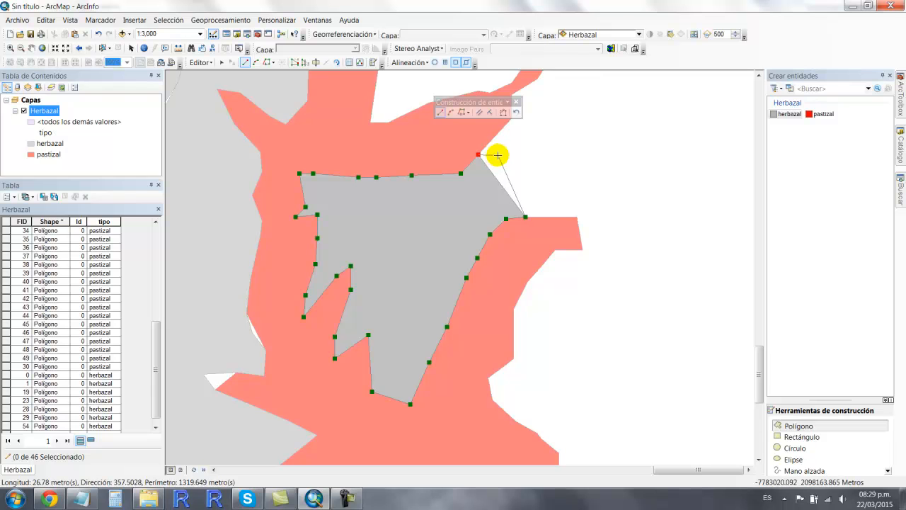
pyautogui.click(497, 155)
pyautogui.click(508, 161)
pyautogui.click(516, 171)
pyautogui.click(524, 183)
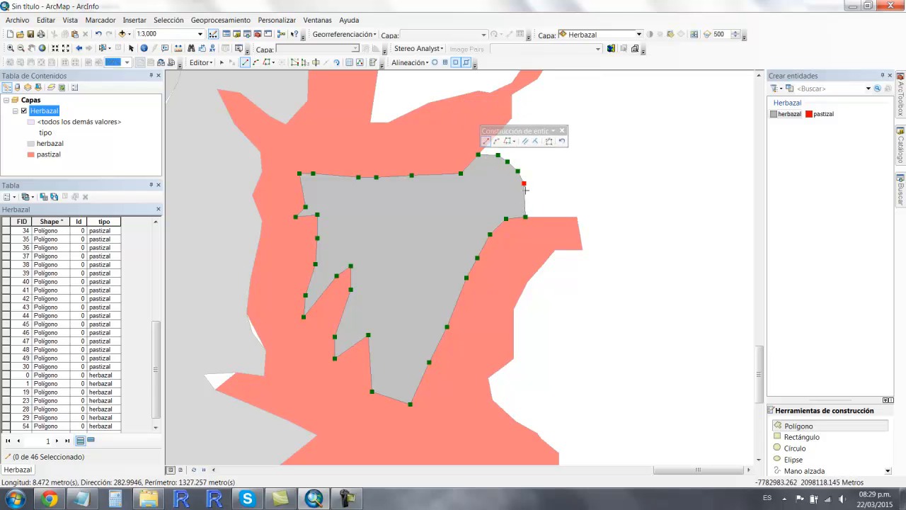
pyautogui.click(525, 196)
pyautogui.click(523, 209)
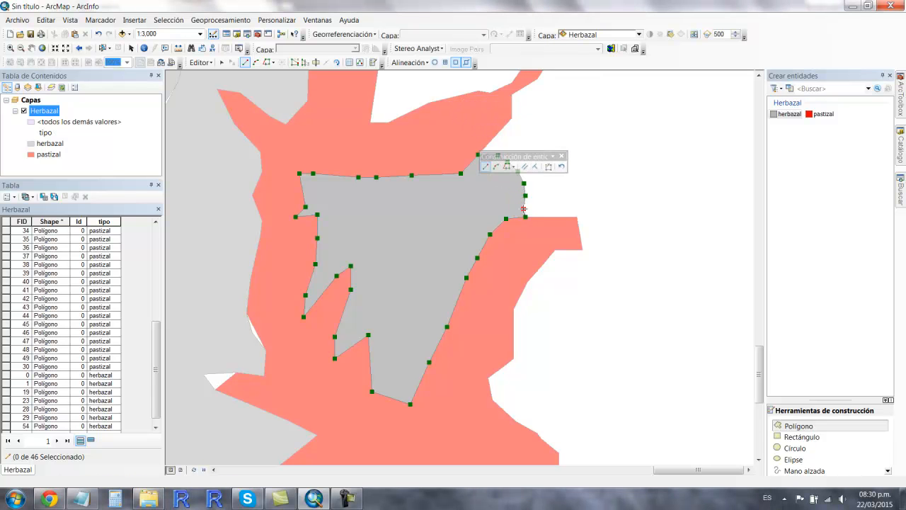
pyautogui.doubleClick(523, 208)
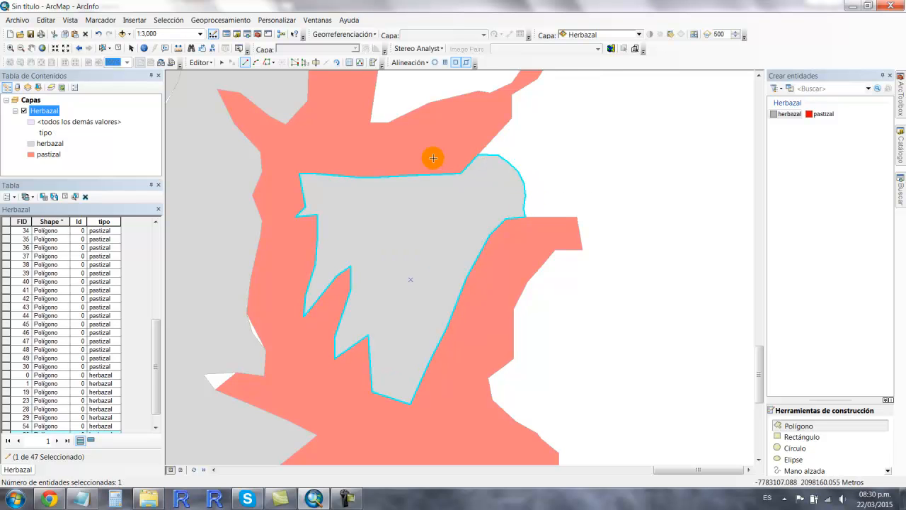
# Step: Clear the selection, then select the newly traced herbazal polygon and delete it
pyautogui.click(220, 63)
pyautogui.click(517, 154)
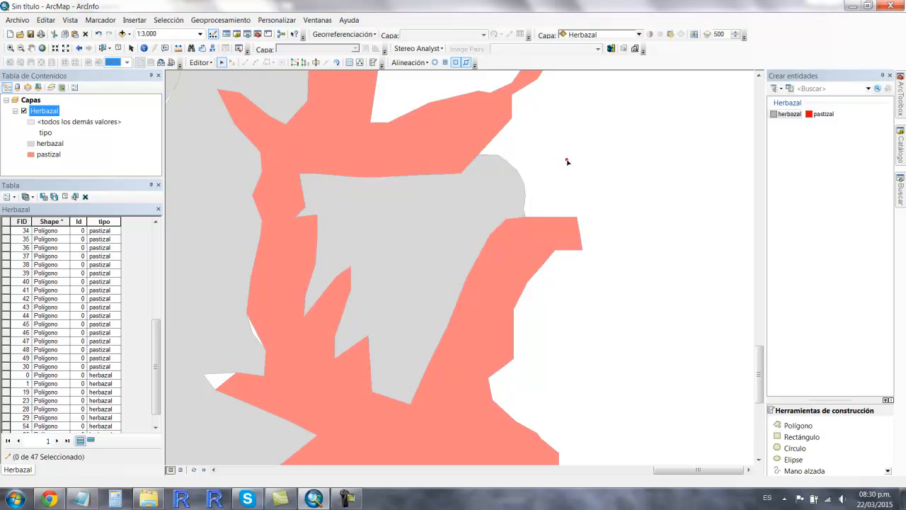
pyautogui.click(466, 204)
pyautogui.press('Delete')
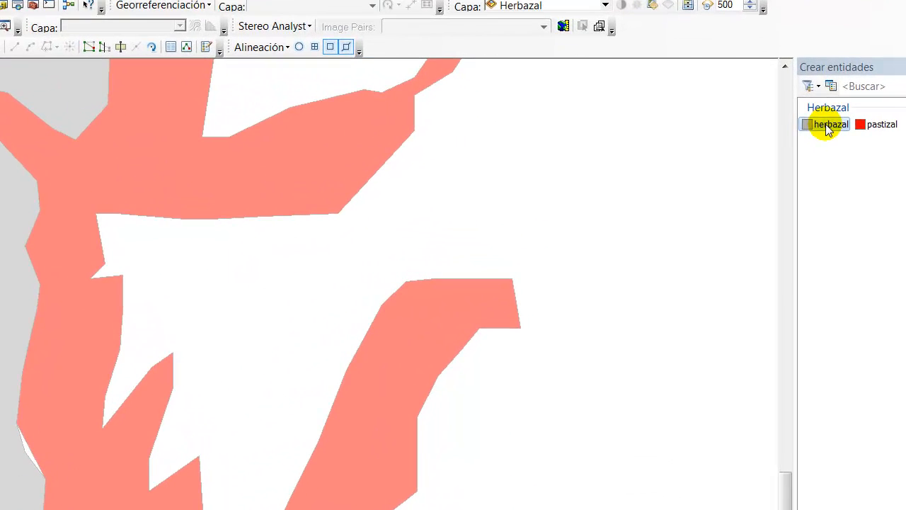
# Step: Start a herbazal polygon with the Trace method and follow the pastizal's inner border from the southeastern arm to the northern arm's edge
pyautogui.click(825, 124)
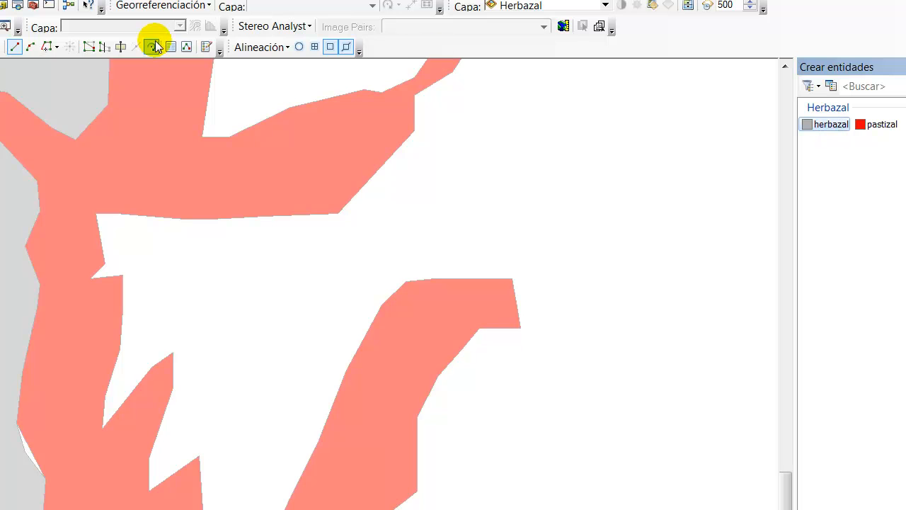
pyautogui.click(47, 46)
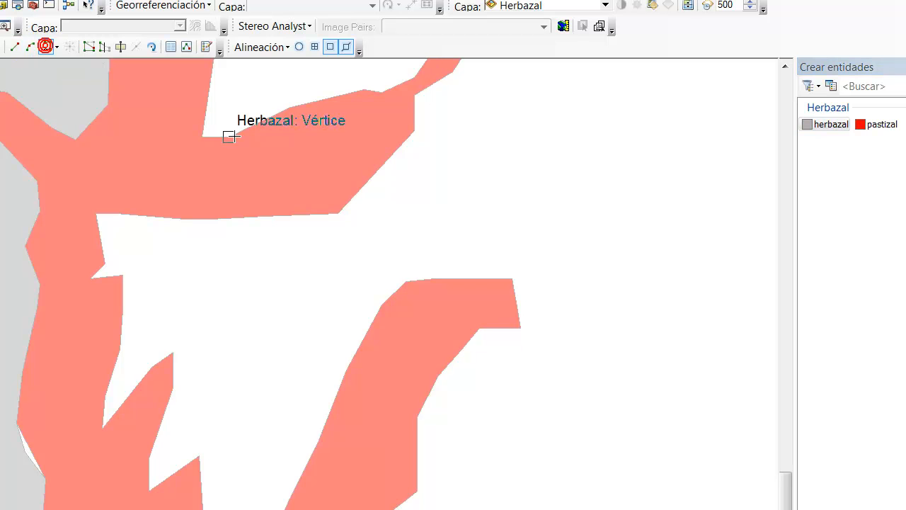
pyautogui.click(55, 47)
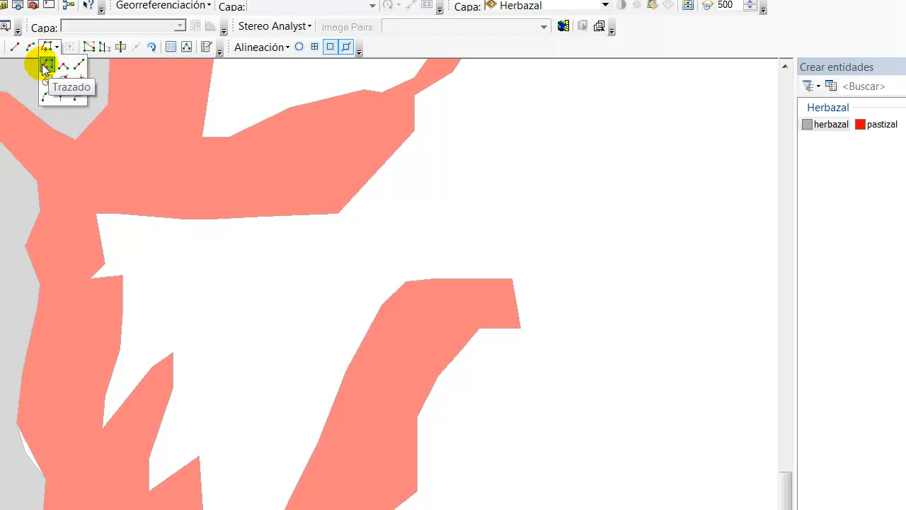
pyautogui.click(48, 64)
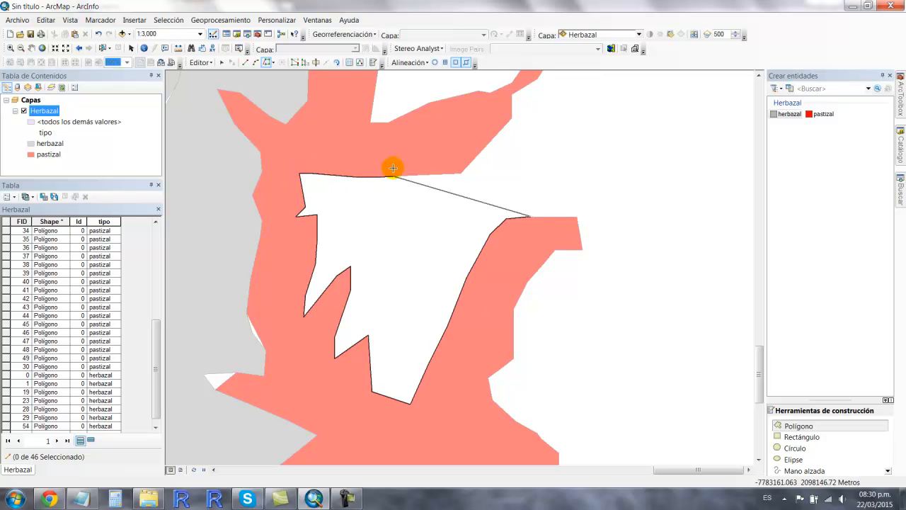
pyautogui.doubleClick(480, 153)
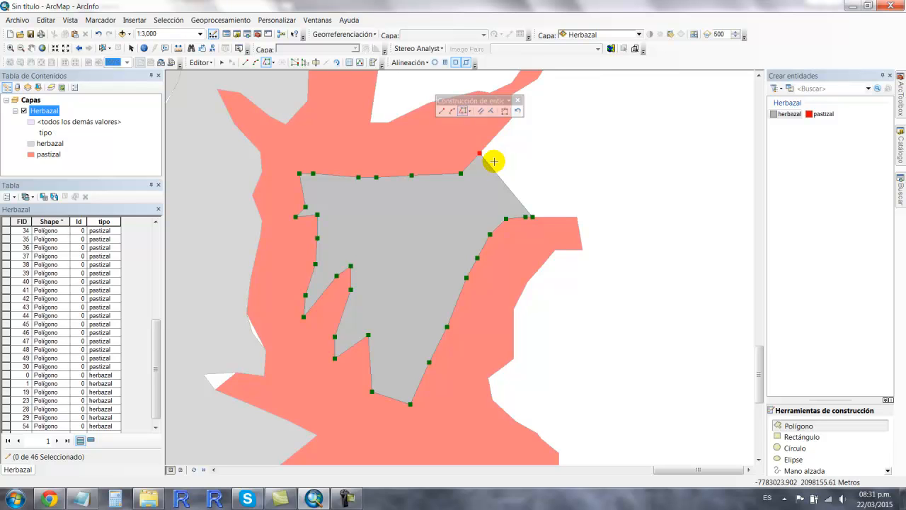
# Step: Switch to straight segments, draw a rounded outline across the herbazal's open eastern side, and finish the polygon
pyautogui.click(442, 112)
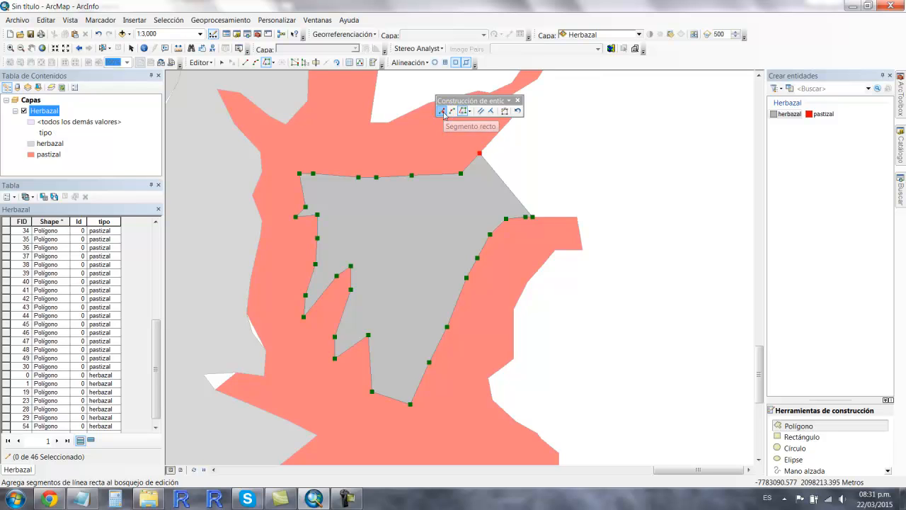
pyautogui.click(496, 155)
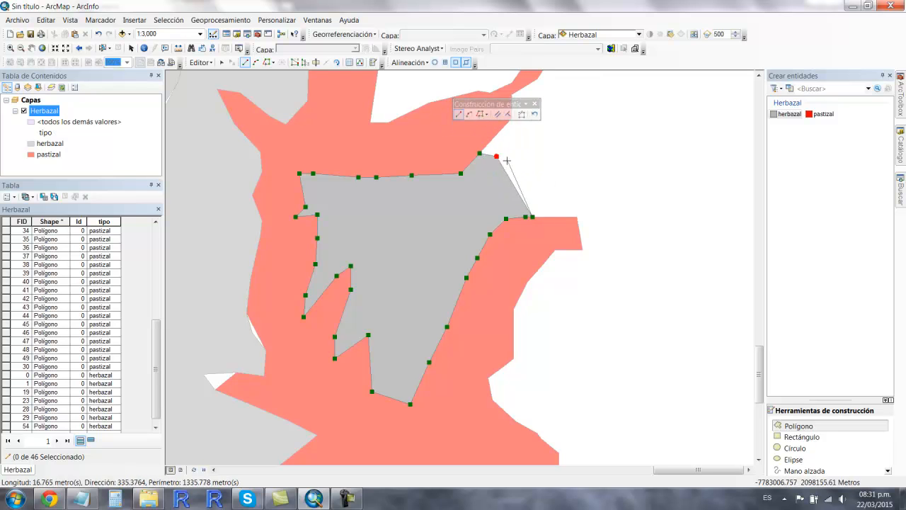
pyautogui.click(511, 164)
pyautogui.click(524, 176)
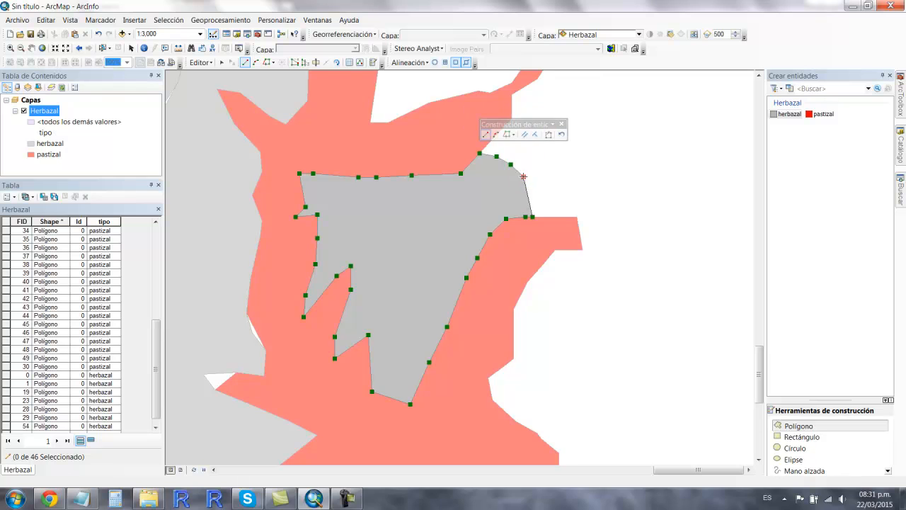
pyautogui.click(534, 198)
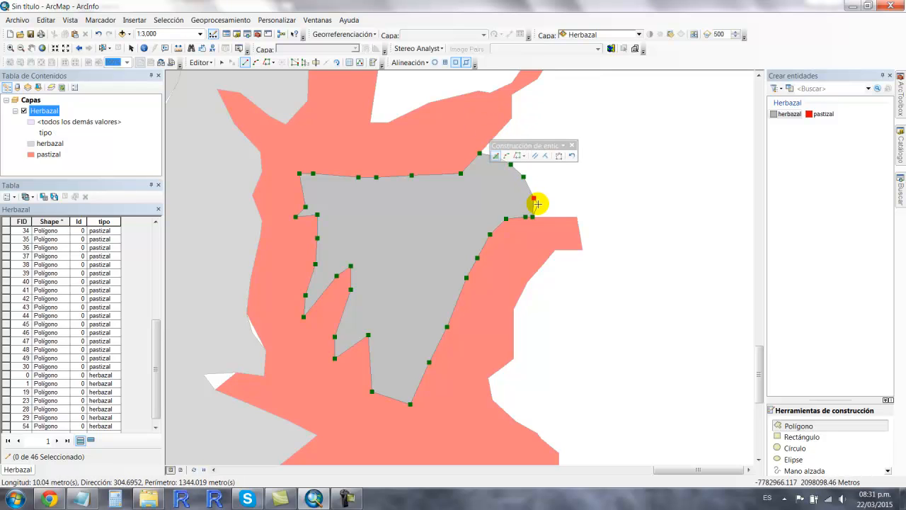
pyautogui.click(538, 205)
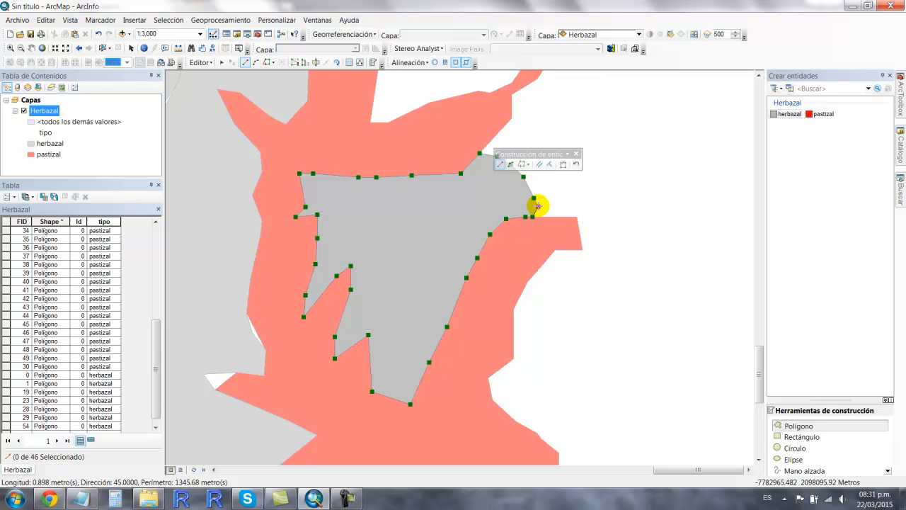
pyautogui.doubleClick(538, 206)
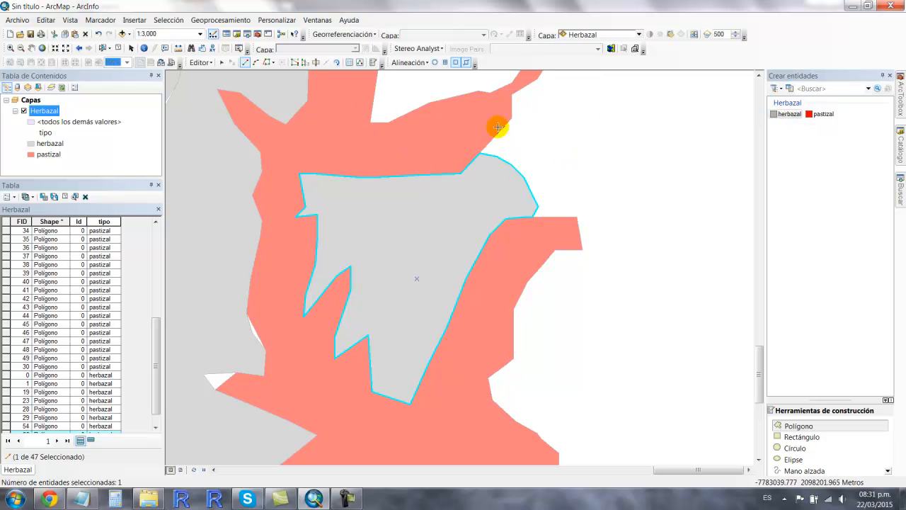
# Step: Examine the new herbazal polygon and the shared herbazal and pastizal borders to its north, west and south for remaining gaps
pyautogui.click(760, 75)
pyautogui.click(761, 76)
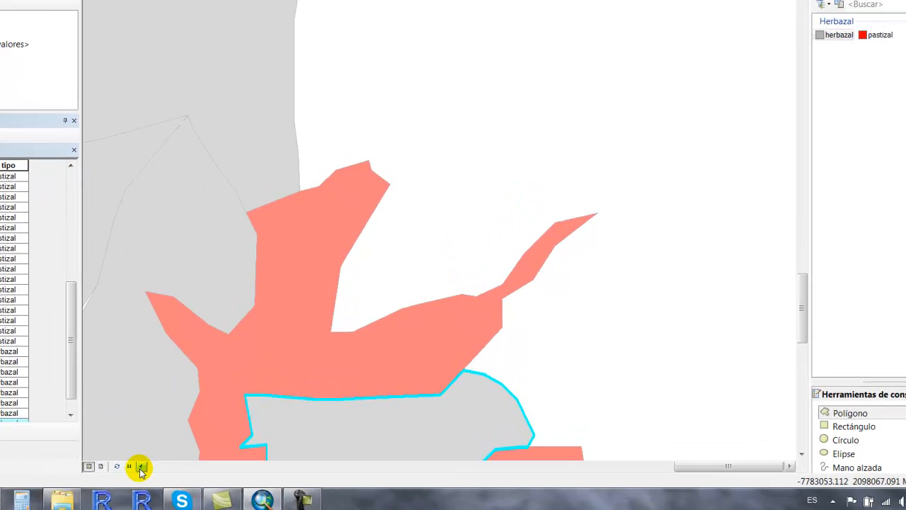
pyautogui.click(213, 469)
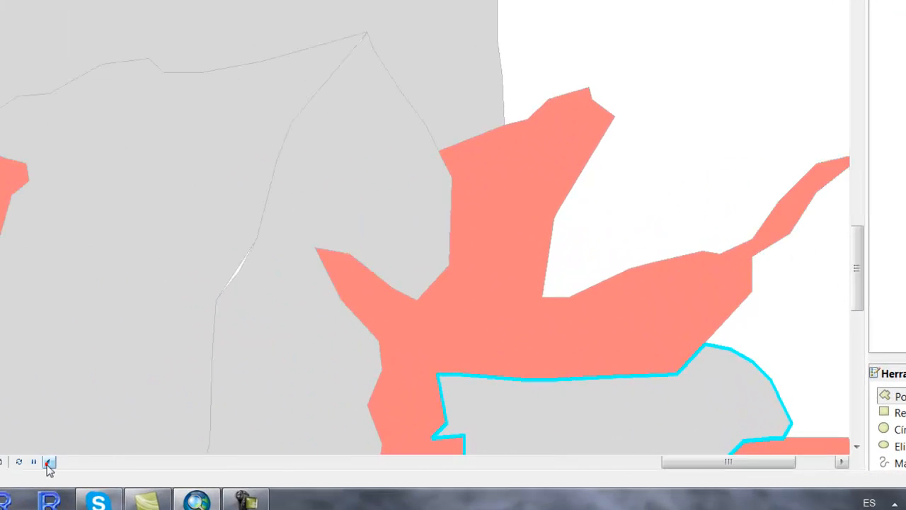
pyautogui.click(49, 464)
pyautogui.click(220, 147)
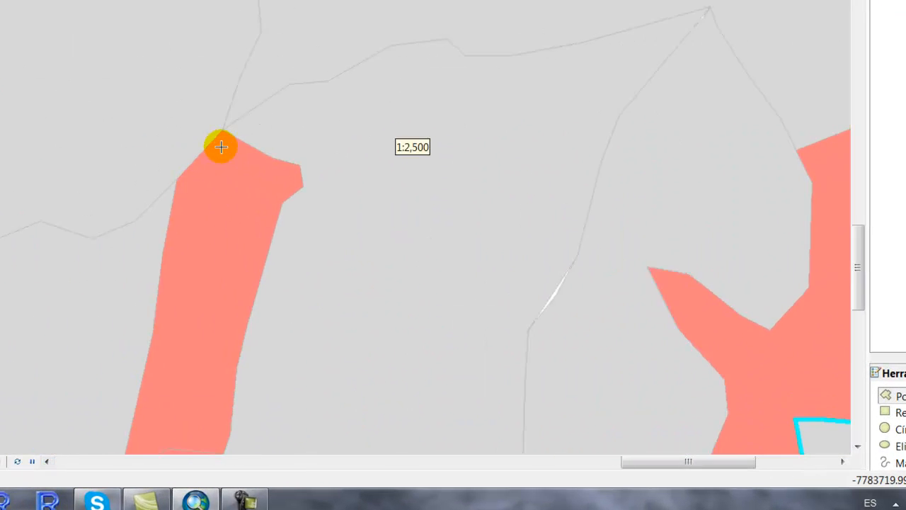
pyautogui.scroll(-3, 218, 145)
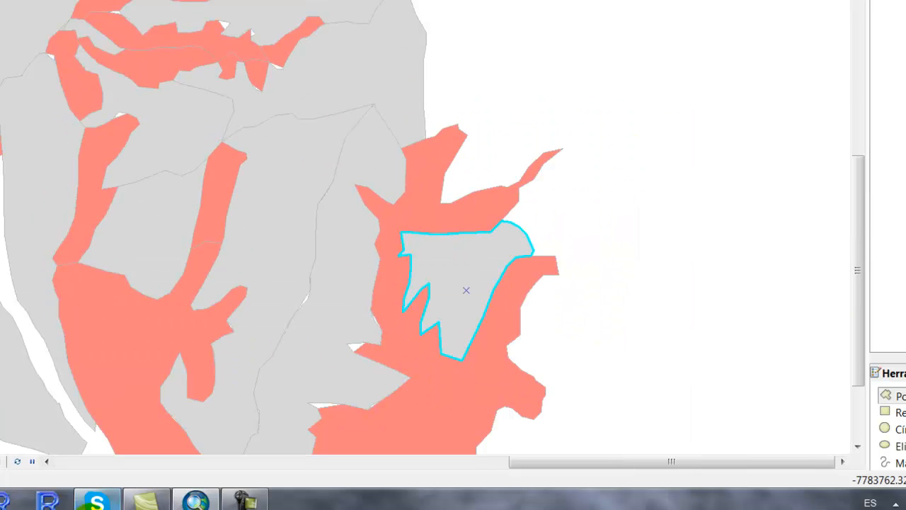
pyautogui.click(45, 461)
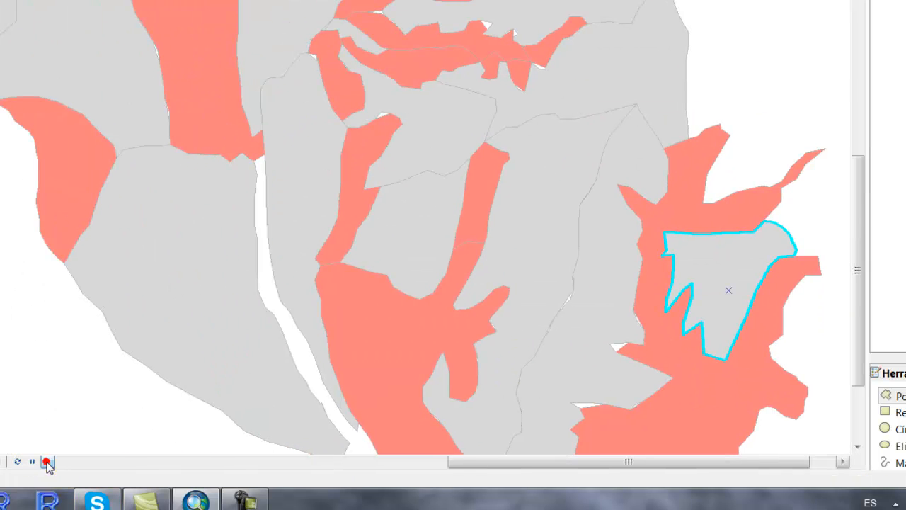
pyautogui.click(858, 447)
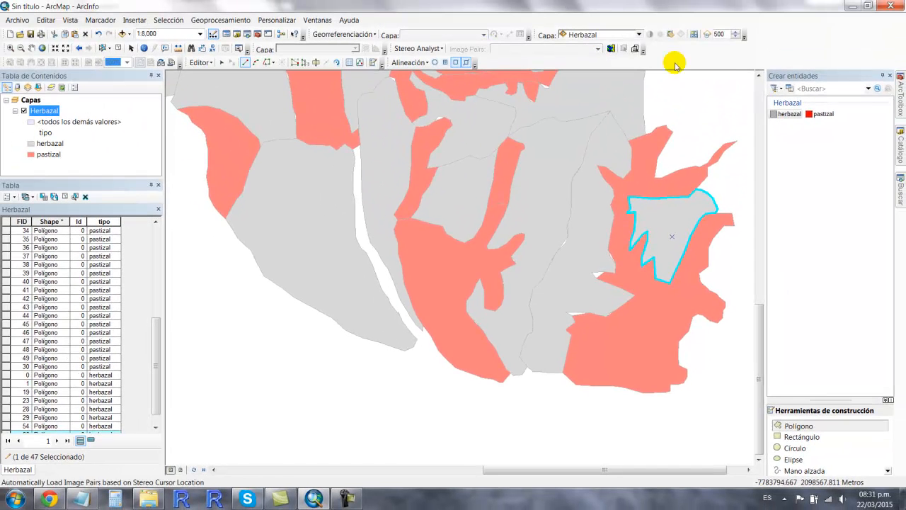
pyautogui.click(758, 77)
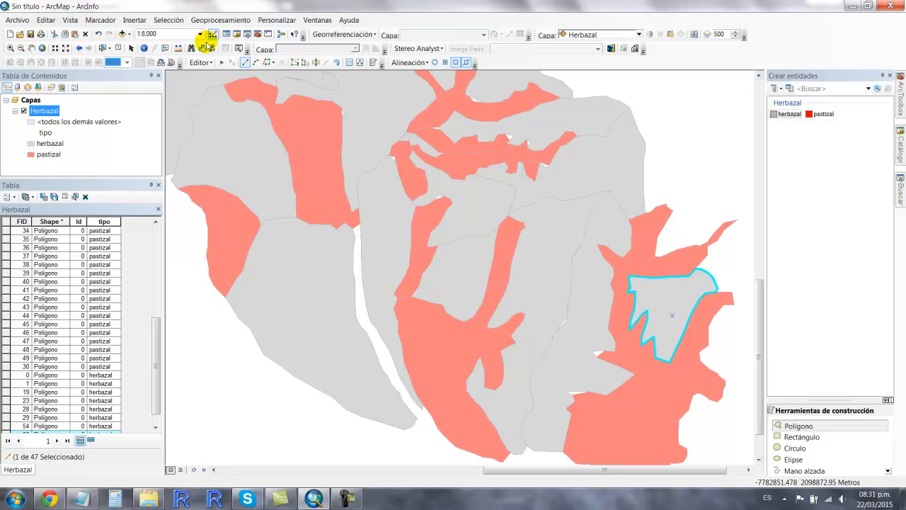
# Step: Stop the edit session and save the polygon corrections to the Herbazal layer
pyautogui.click(200, 63)
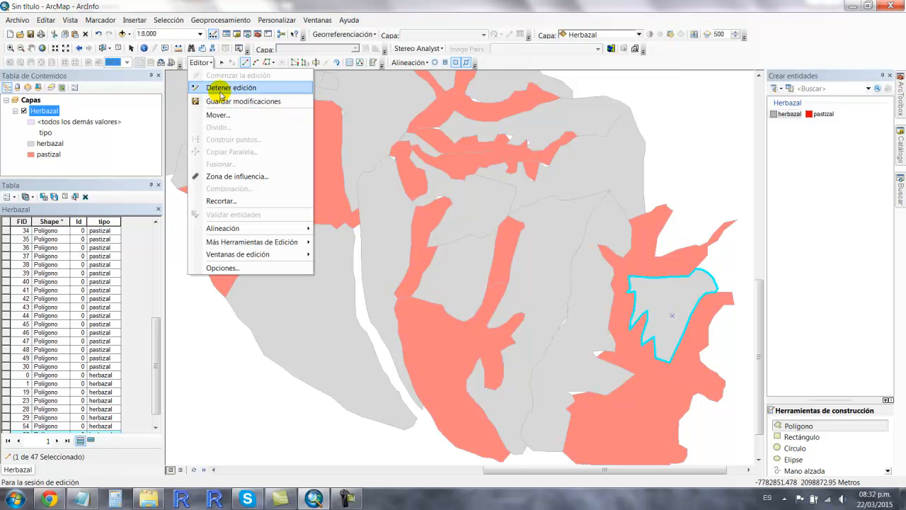
pyautogui.click(221, 88)
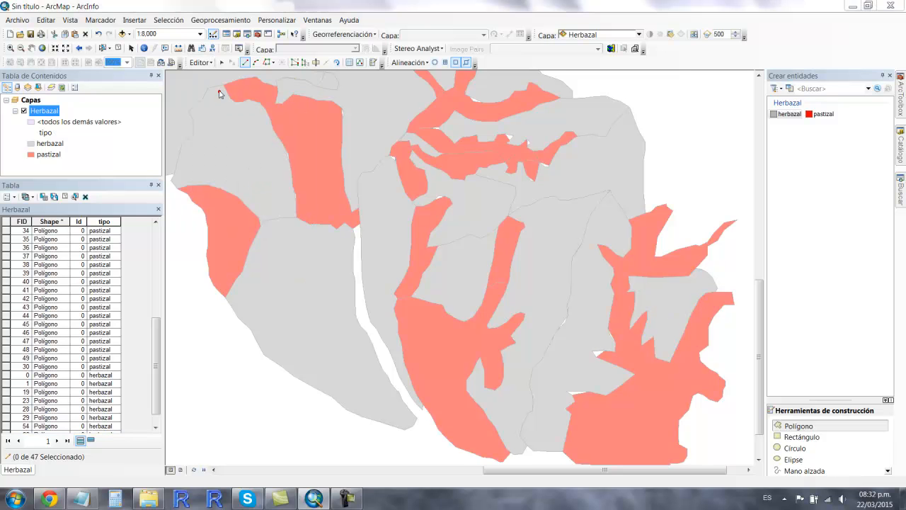
pyautogui.click(419, 285)
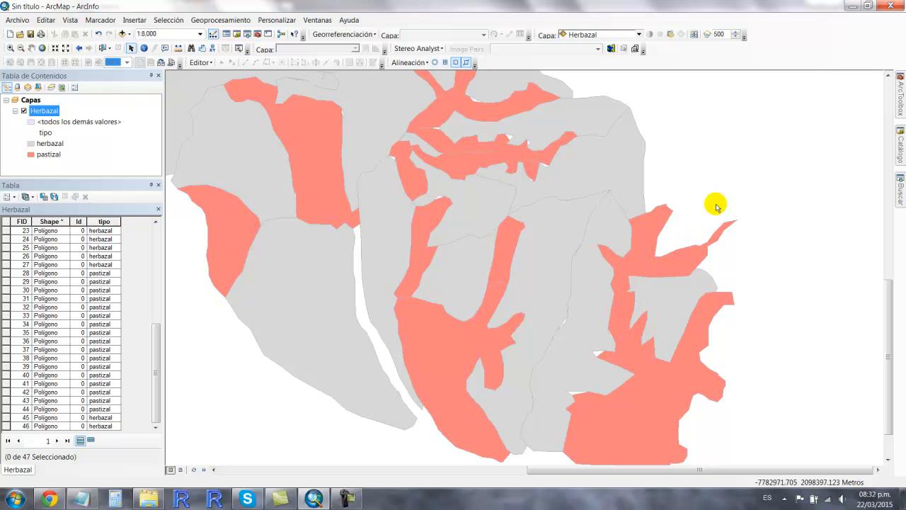
pyautogui.click(202, 63)
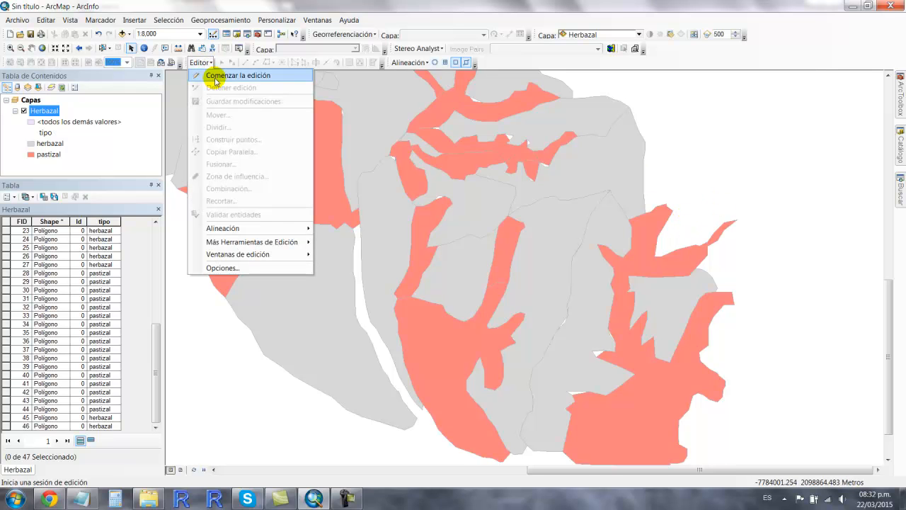
pyautogui.click(738, 133)
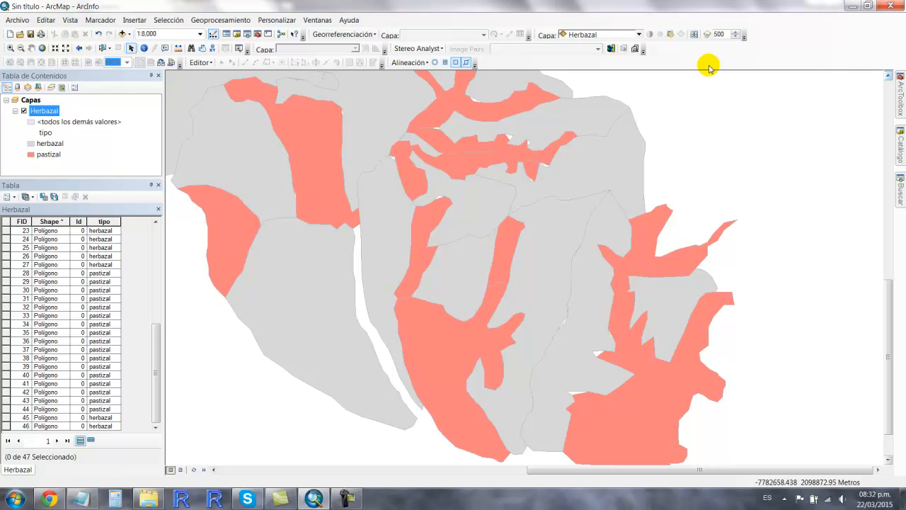
# Step: Review the saved herbazal and pastizal polygons in the northern and western areas, then at an overview scale of 1:24,000
pyautogui.click(888, 76)
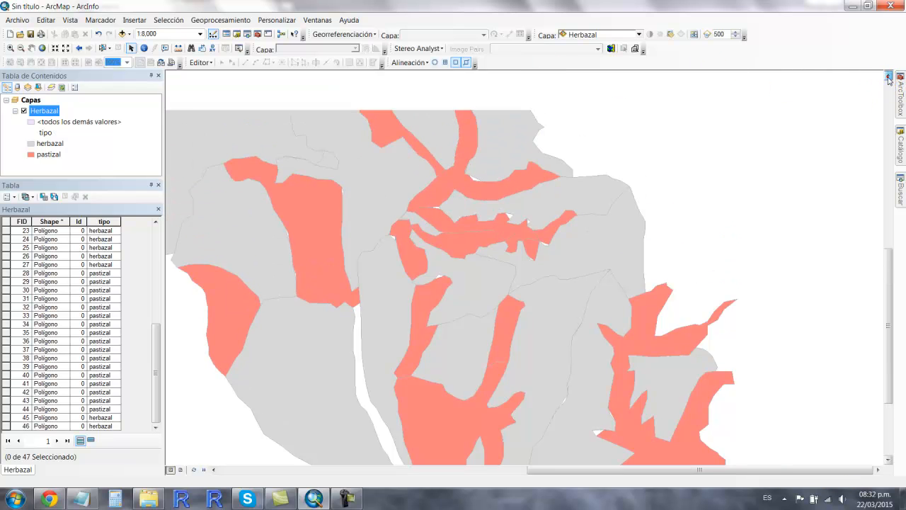
pyautogui.click(214, 470)
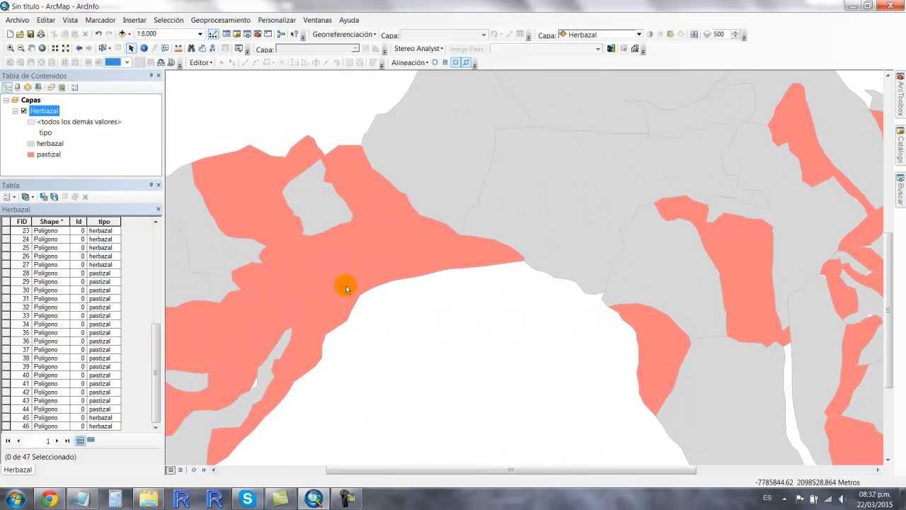
pyautogui.scroll(4, 347, 288)
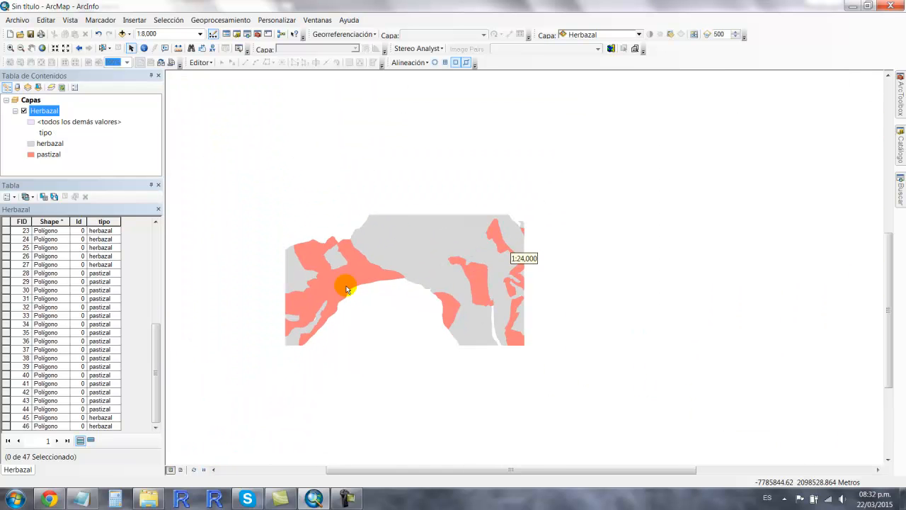